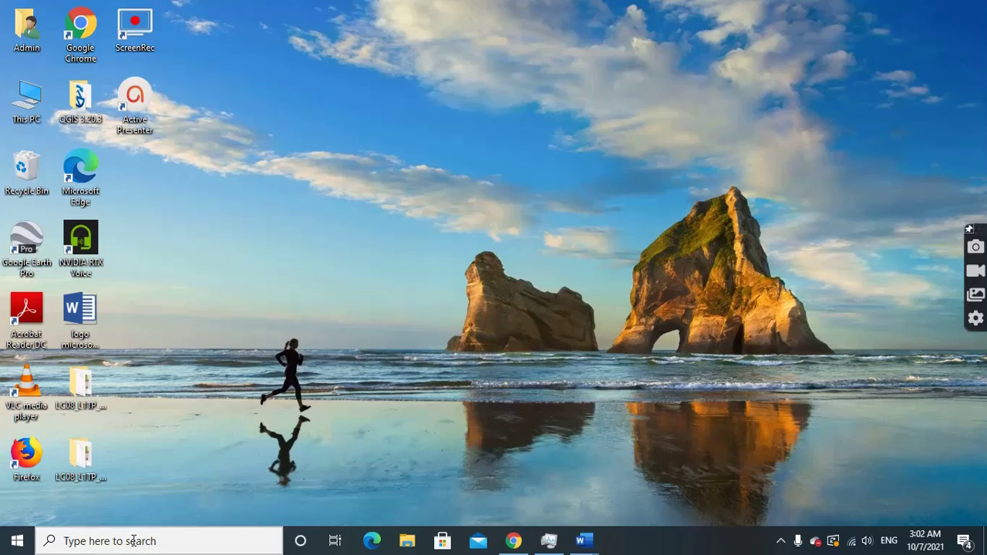
Launch Word from the taskbar search, maximize its window, and create a blank document
text(word)
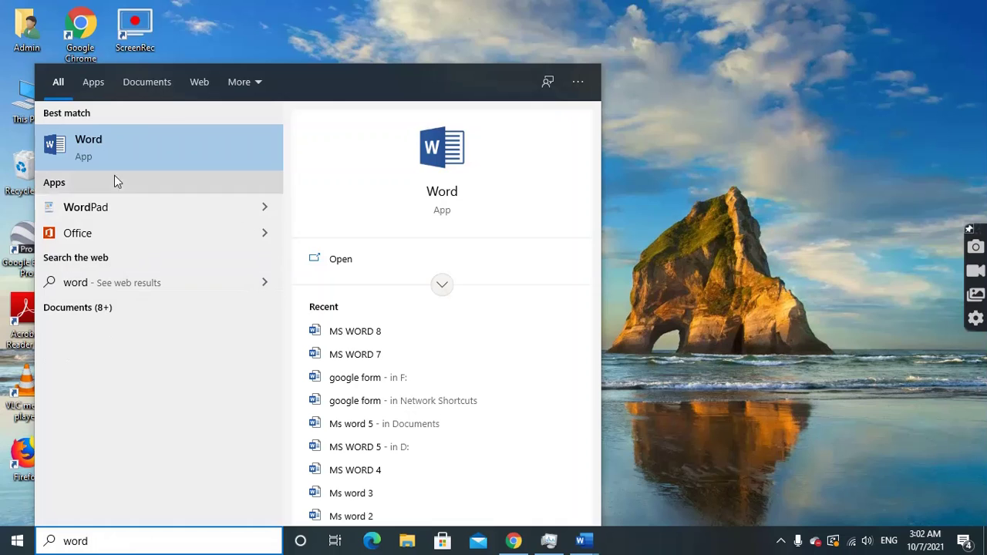
click(173, 147)
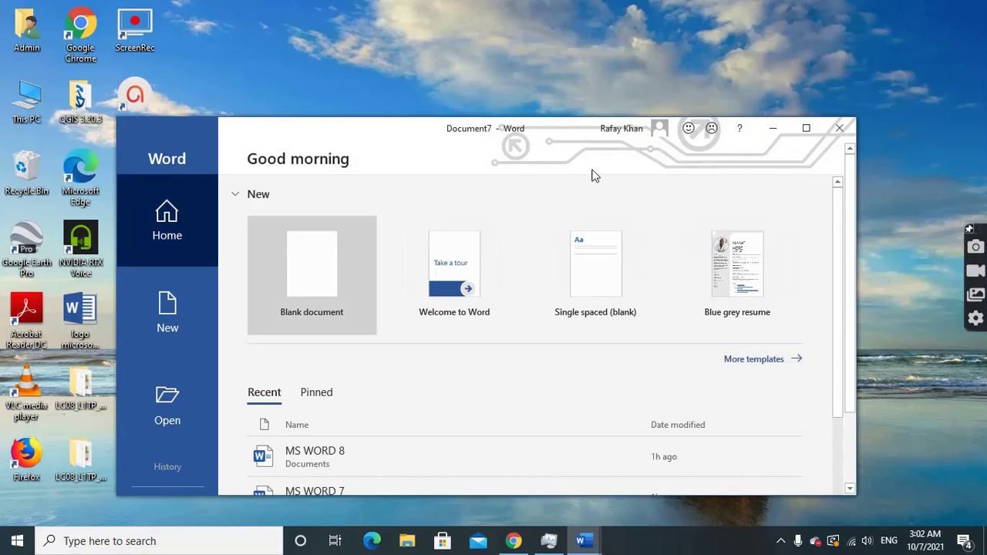
click(806, 129)
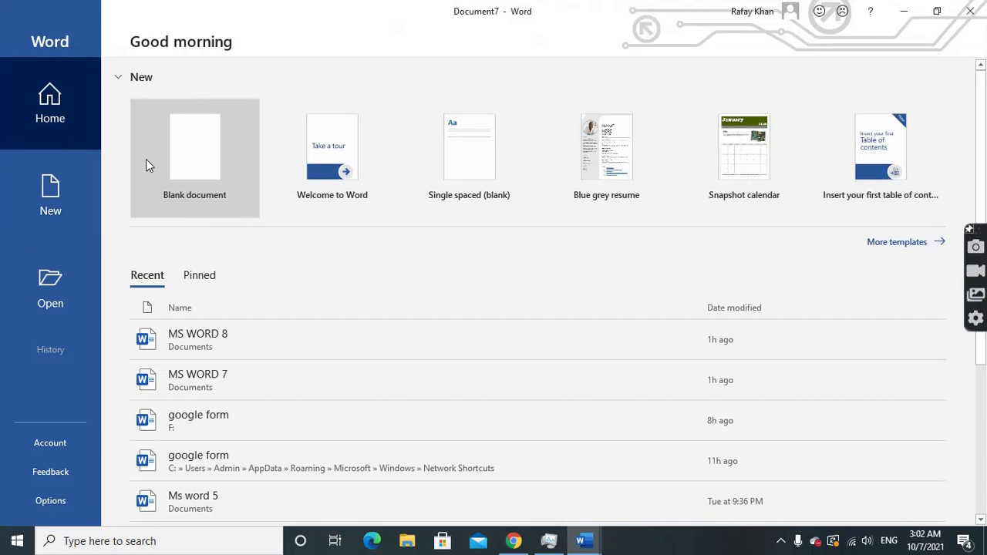
click(193, 171)
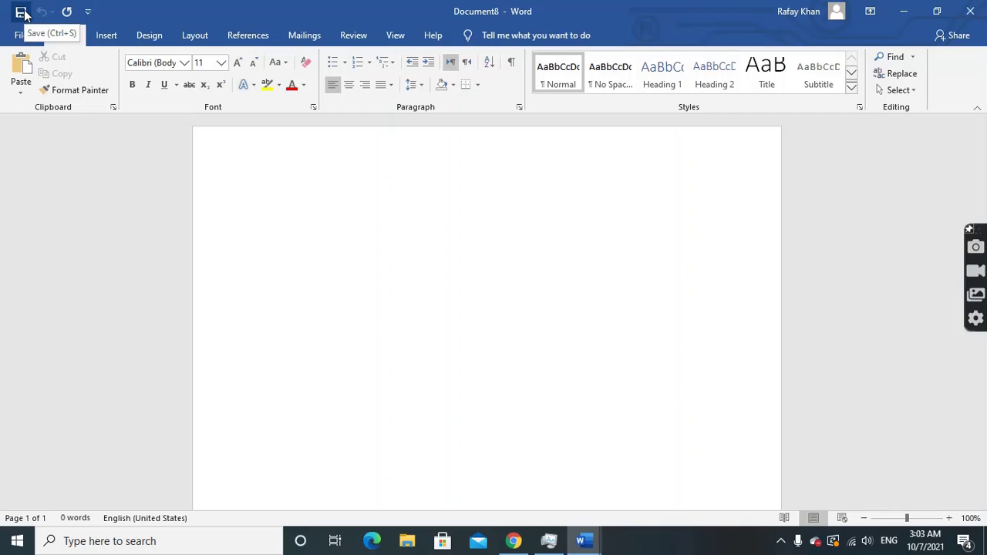
Open and dismiss the Quick Access Toolbar list, then go to the File start page
click(88, 12)
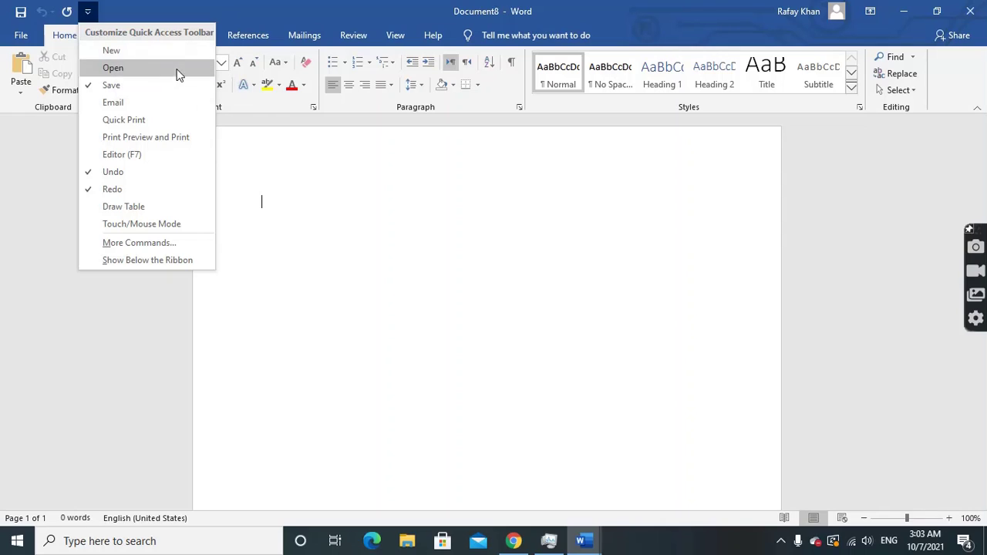
click(77, 171)
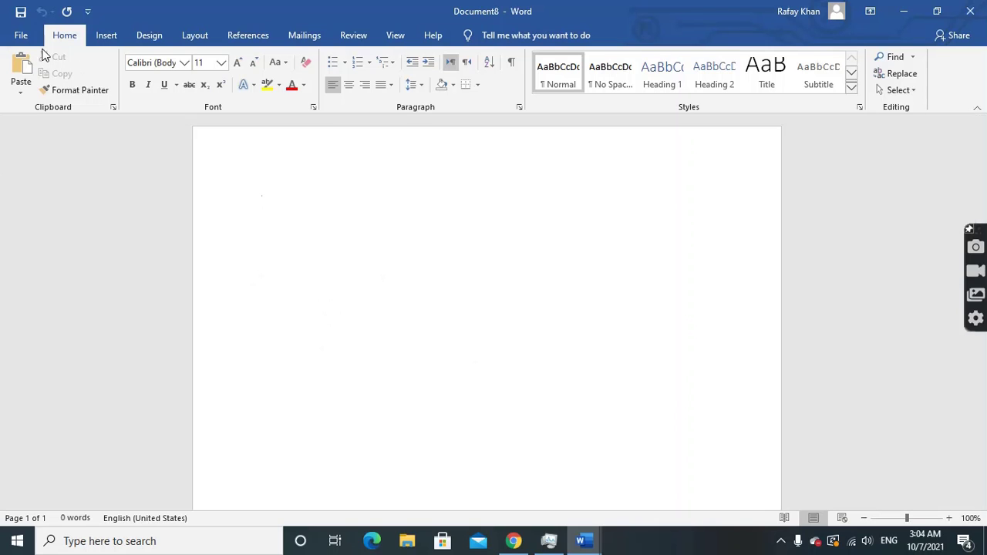
click(19, 35)
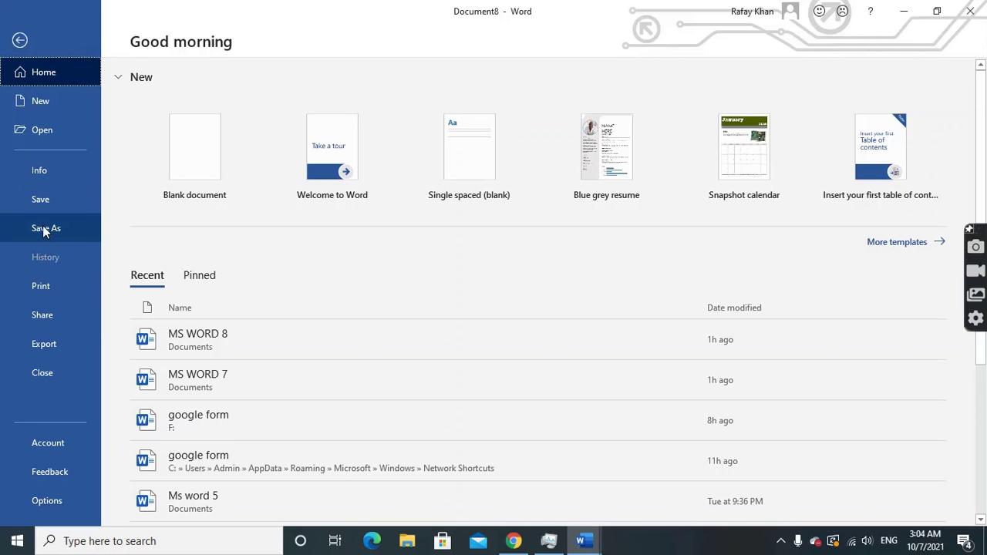
Type MS WORD and save the document as 'MS WORD 9' in Documents
click(19, 41)
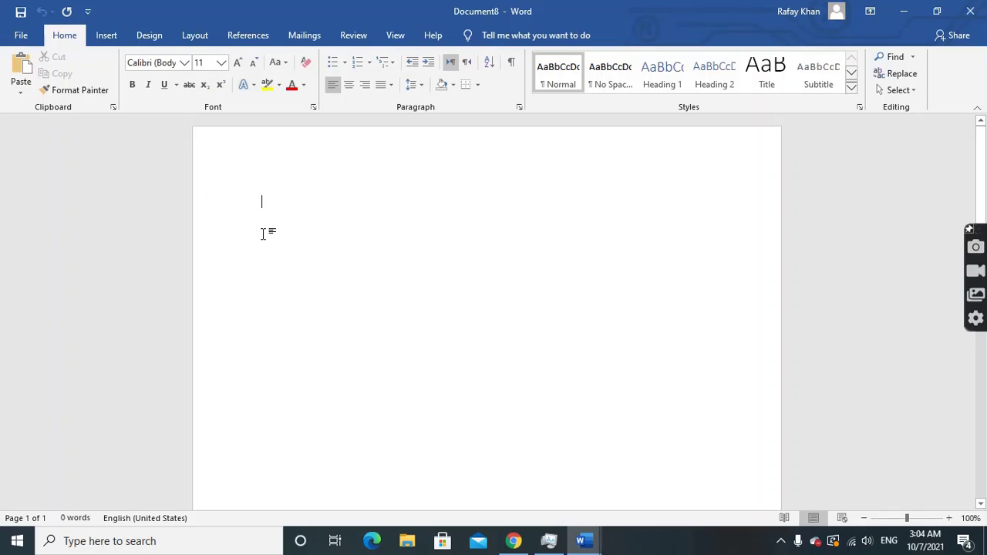
text(MS WORD)
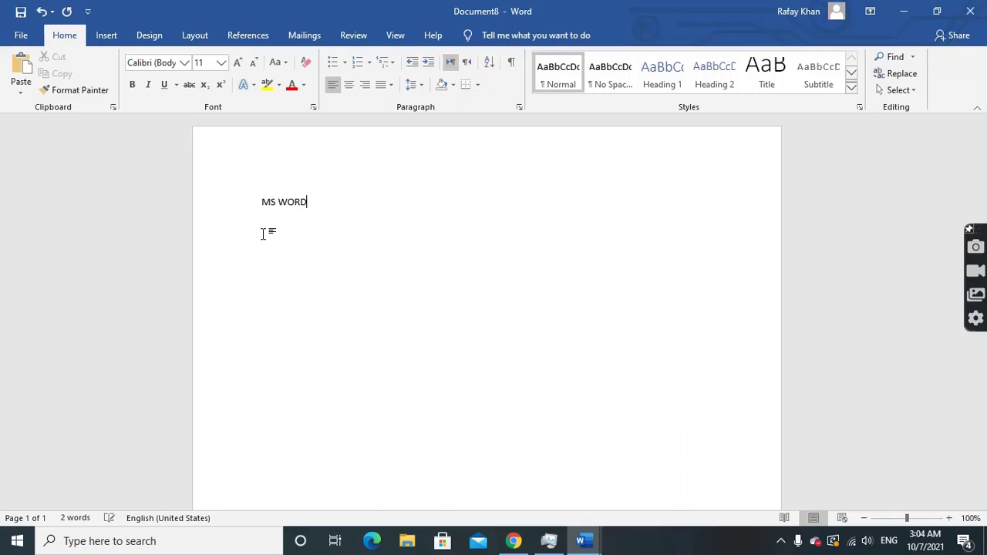
click(18, 43)
click(56, 228)
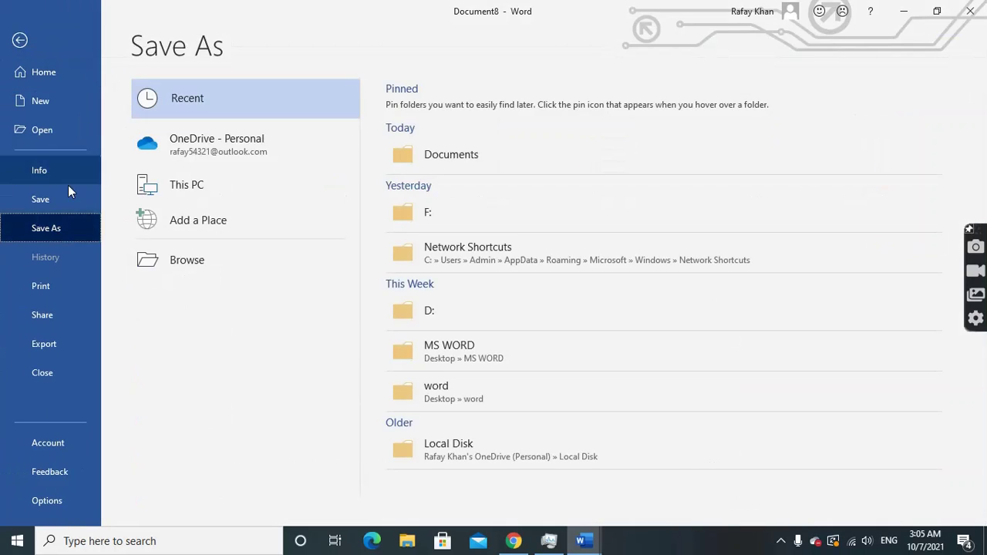
click(184, 260)
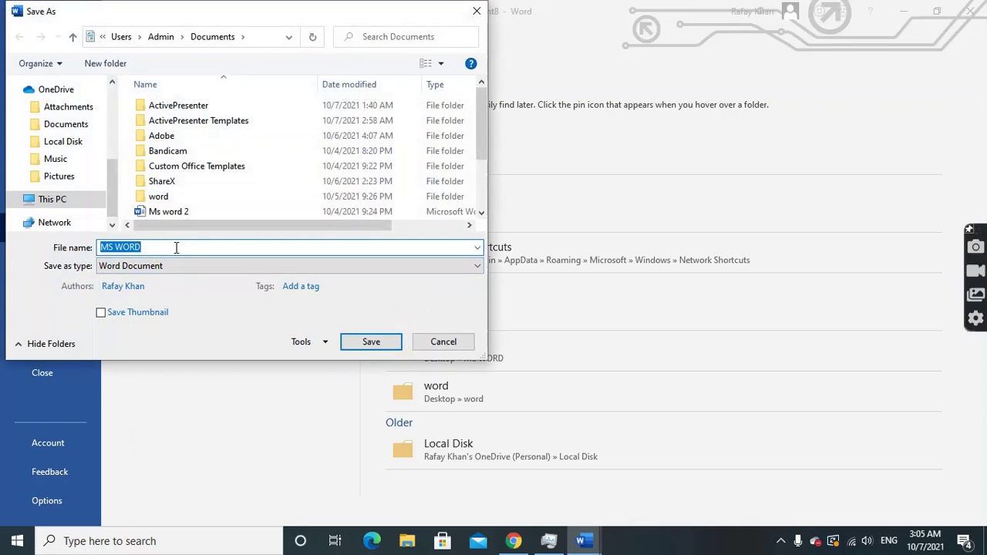
click(176, 247)
drag(479, 125, 482, 228)
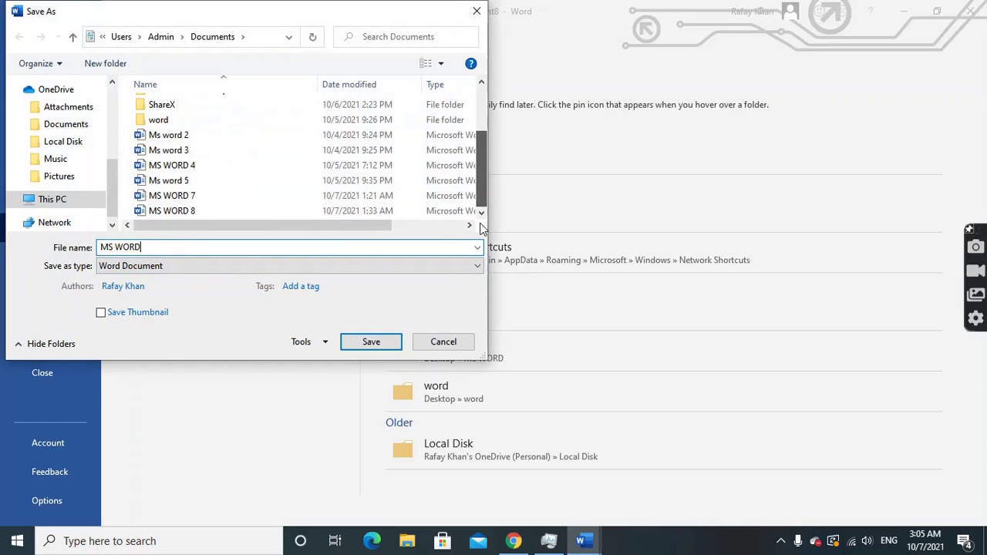
drag(481, 183, 481, 139)
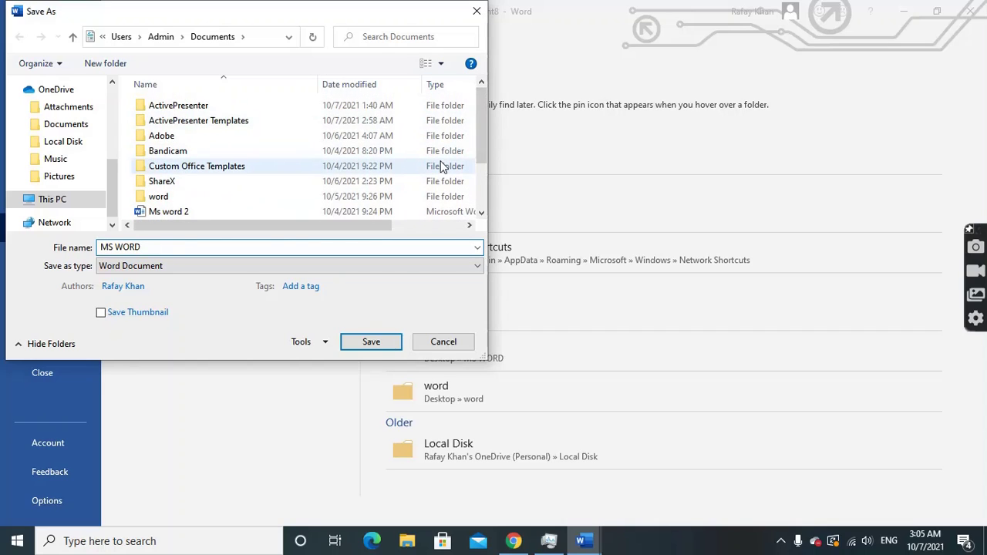
text(9)
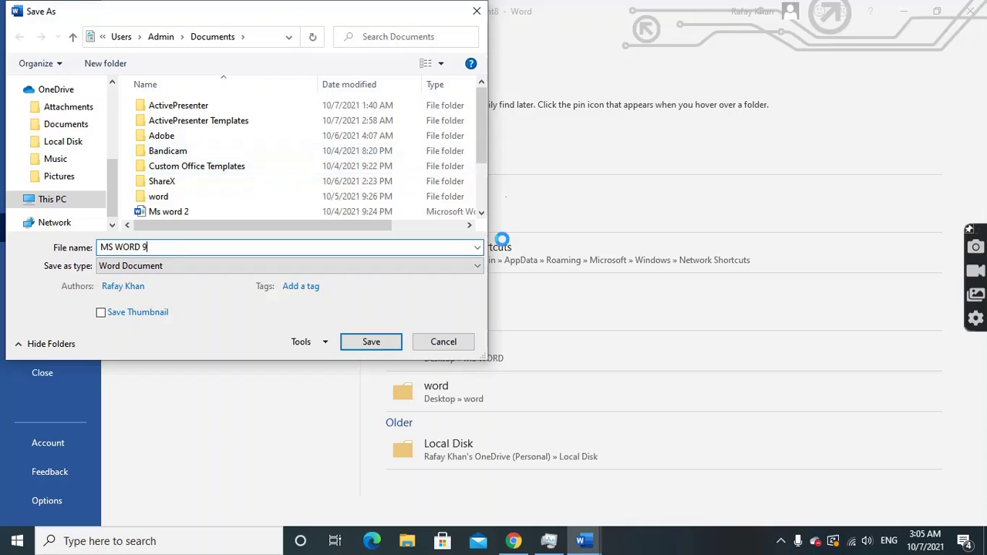
click(349, 342)
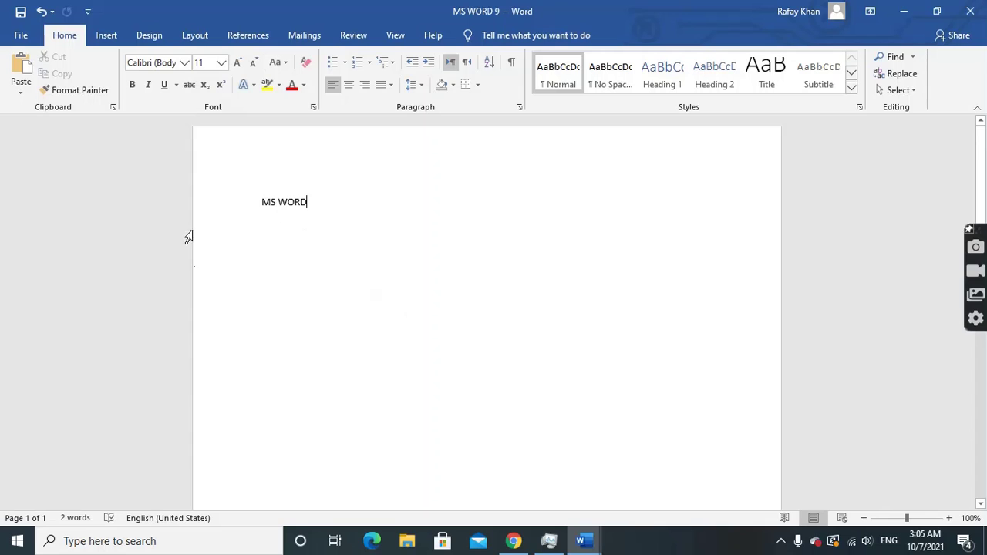
Close MS WORD 9, reopen it via File > Open > Browse, and start a line after MS WORD
click(18, 35)
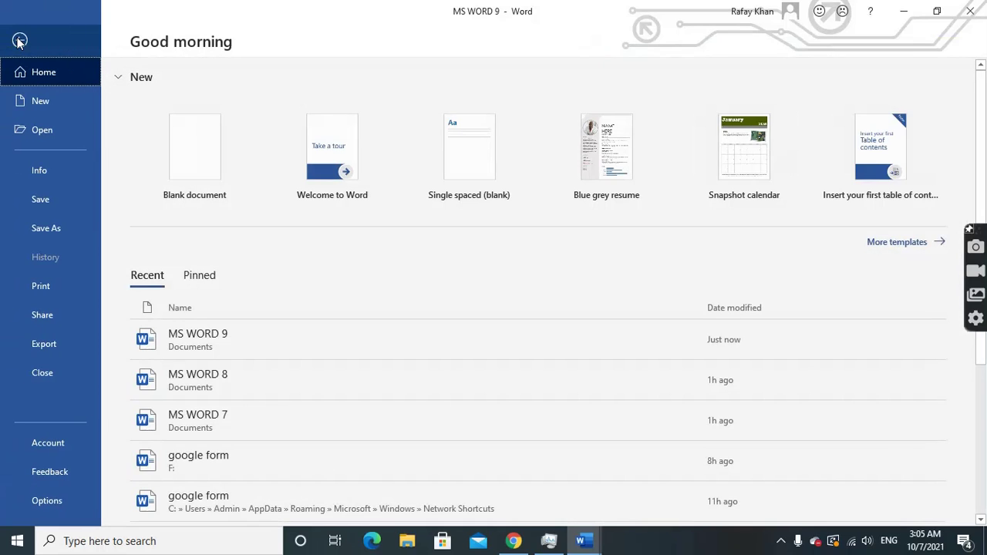
click(32, 373)
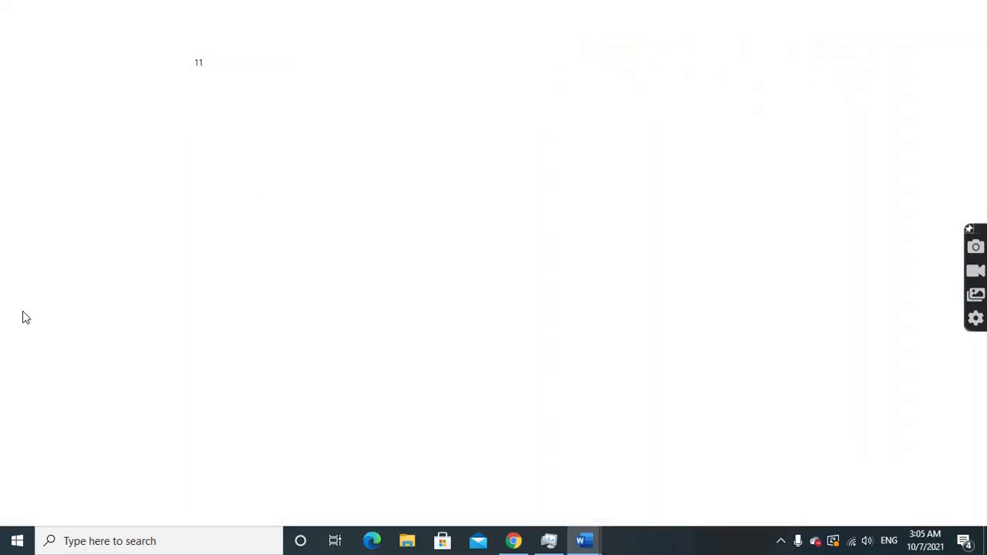
click(19, 40)
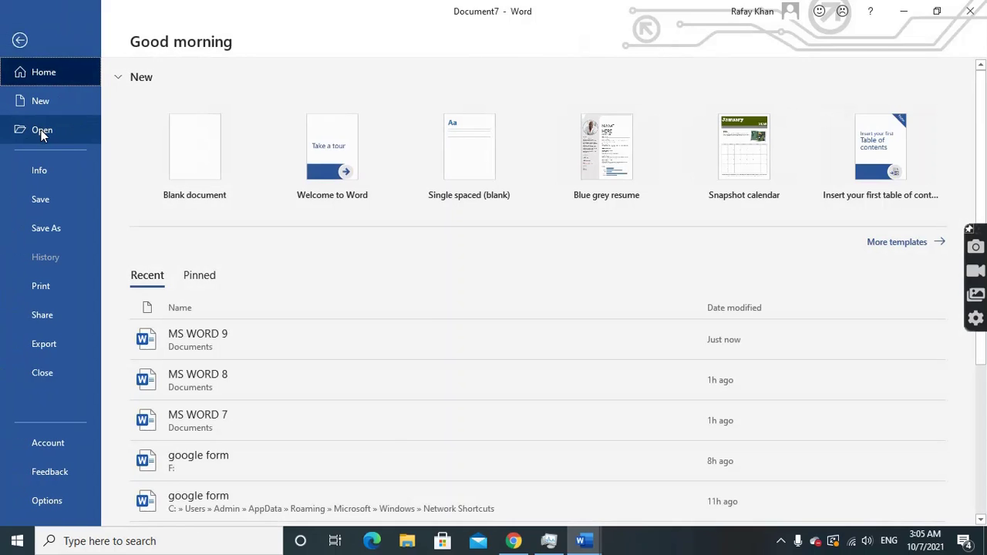
click(43, 131)
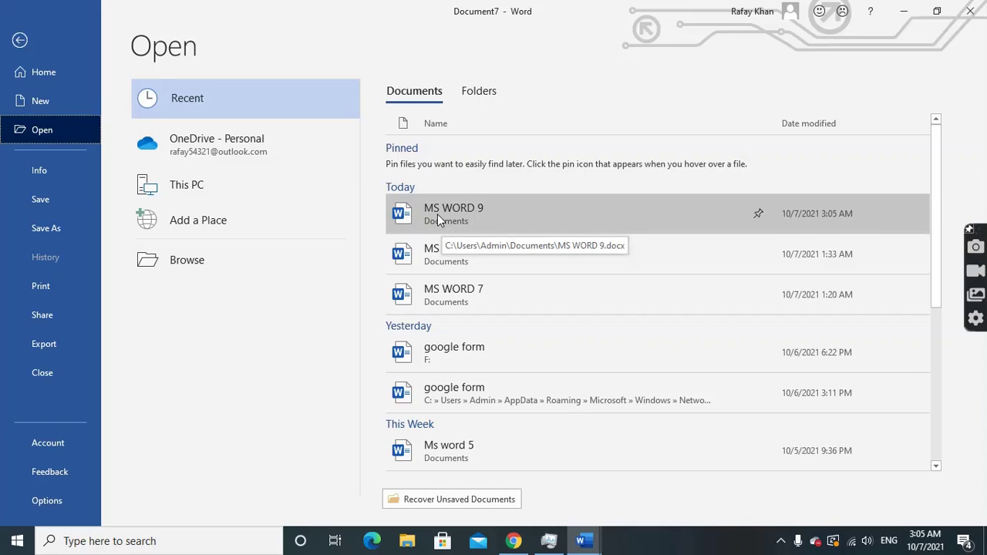
click(176, 264)
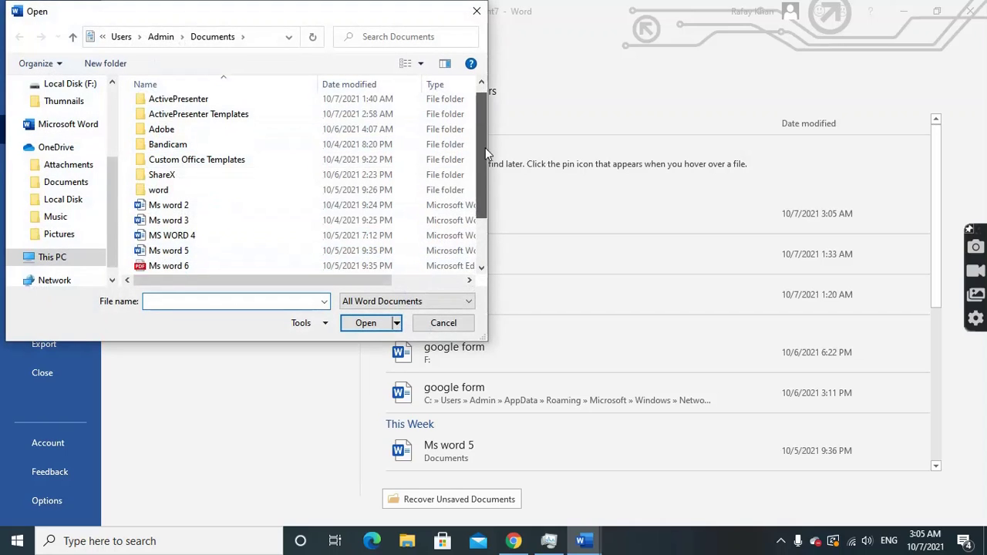
drag(485, 147, 405, 293)
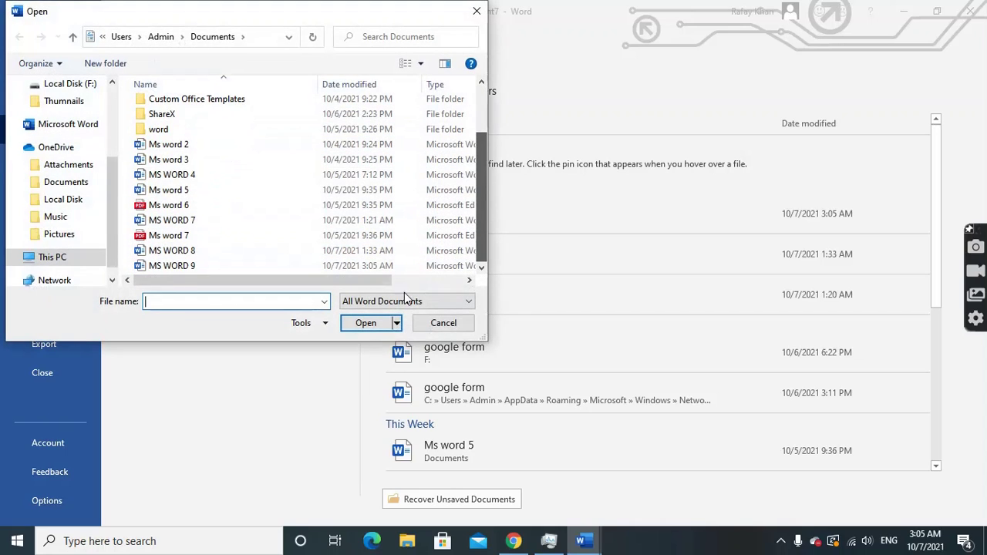
click(162, 266)
click(377, 323)
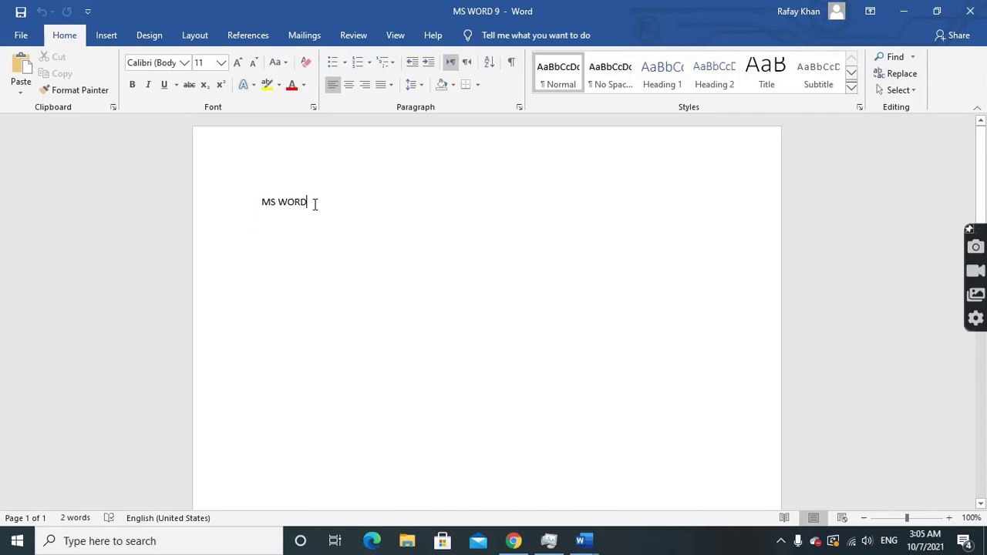
click(315, 204)
key(Return)
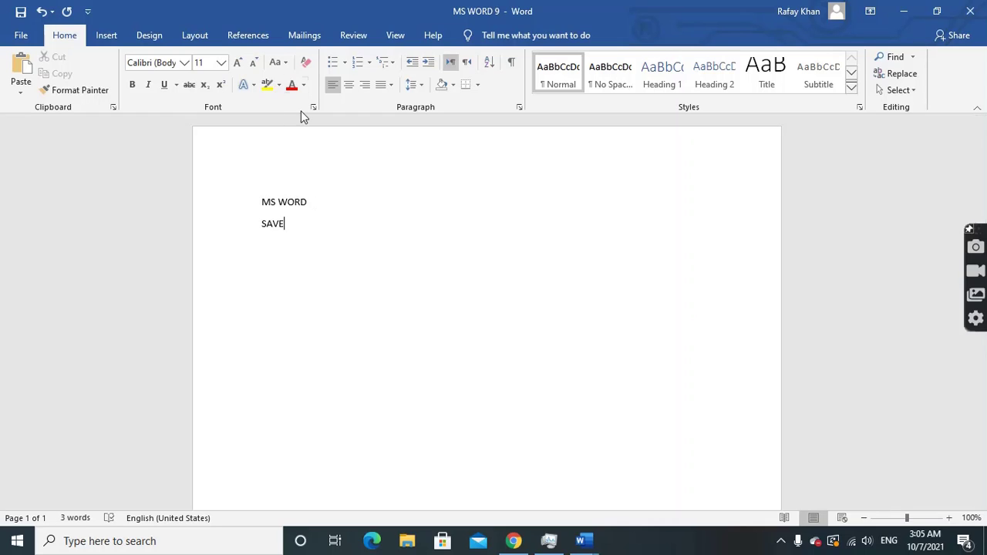
Save MS WORD 9 with its SAVE line, then create and close an extra blank document
click(21, 35)
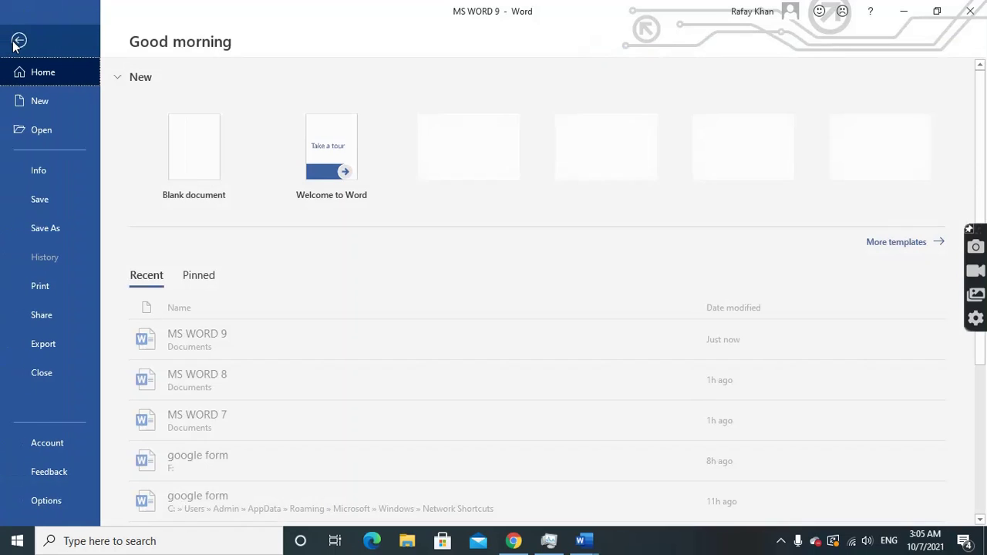
click(40, 199)
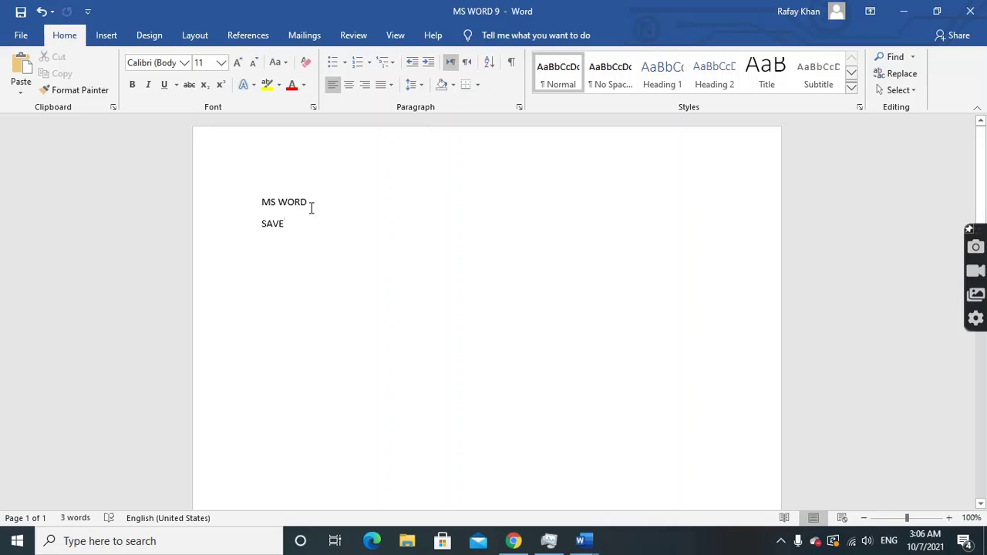
click(21, 35)
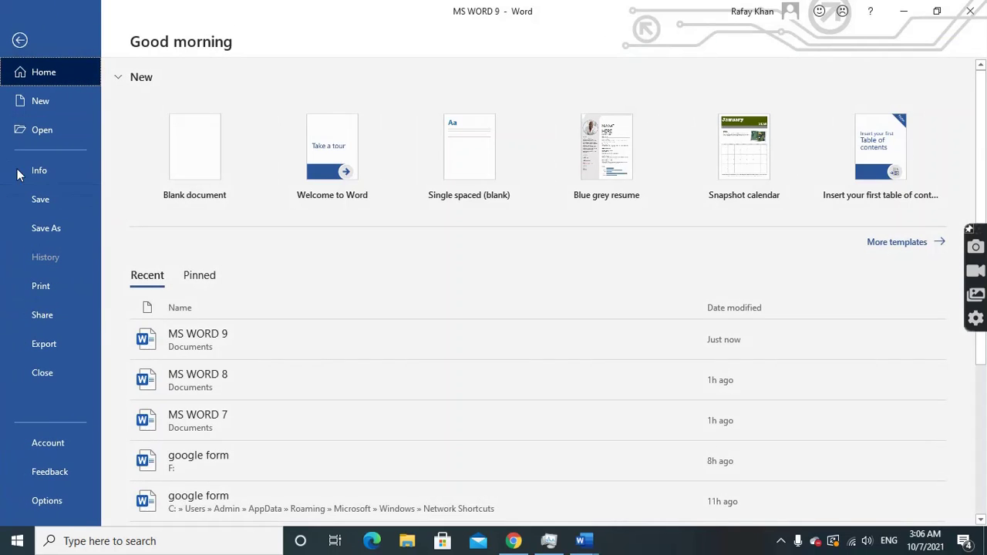
click(41, 101)
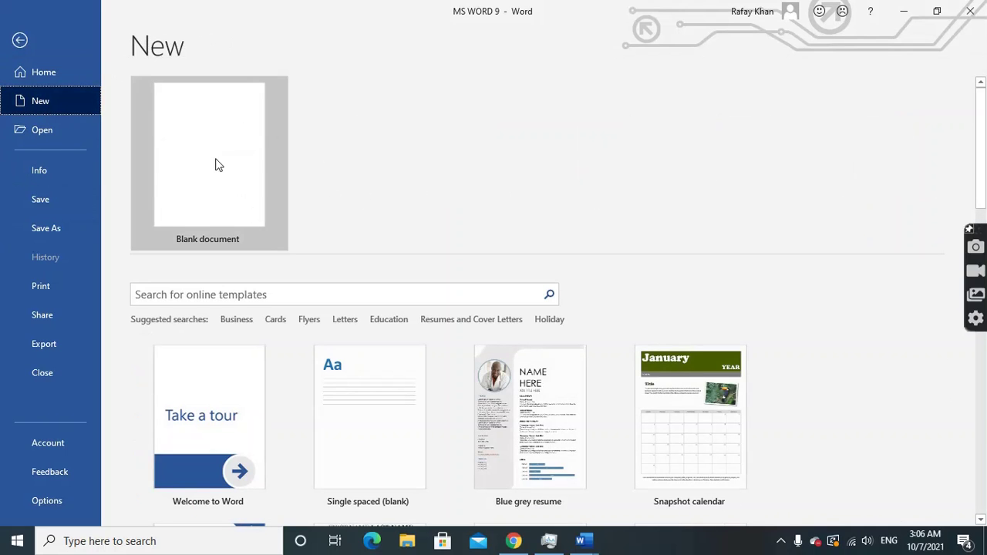
click(208, 201)
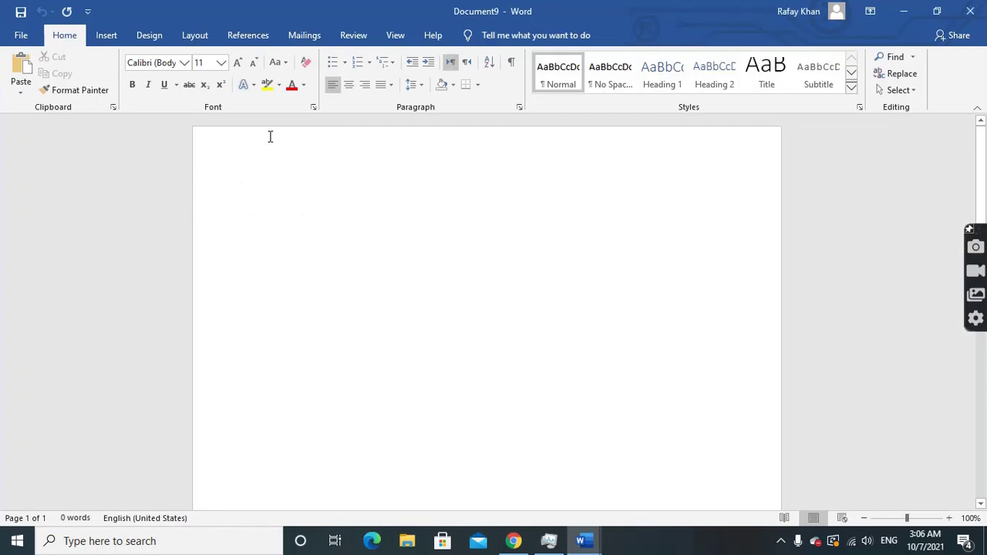
click(20, 34)
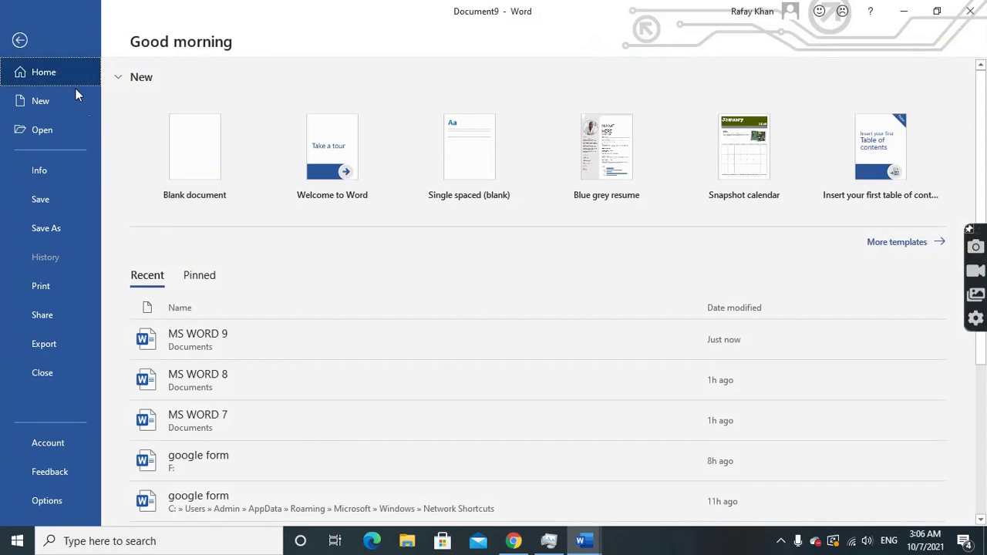
click(43, 371)
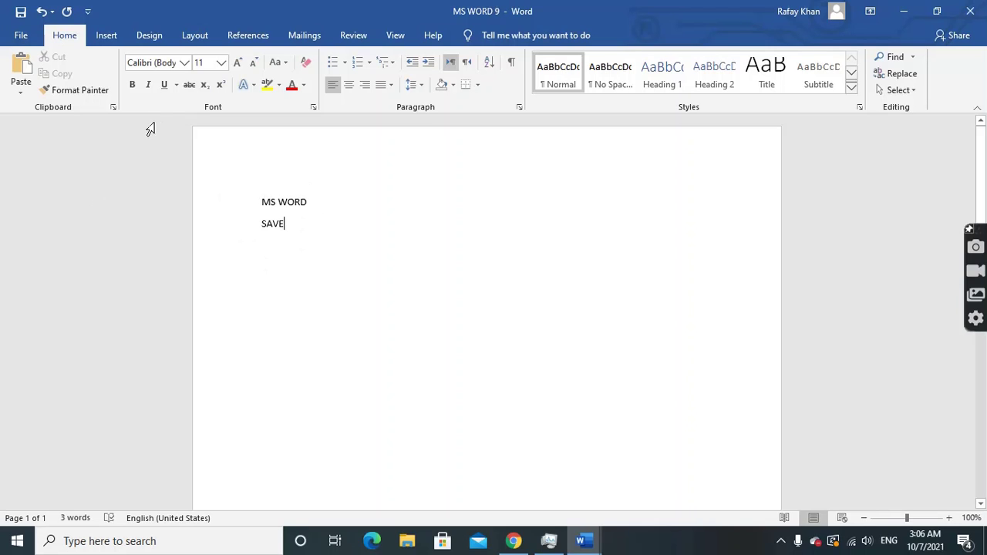
click(23, 36)
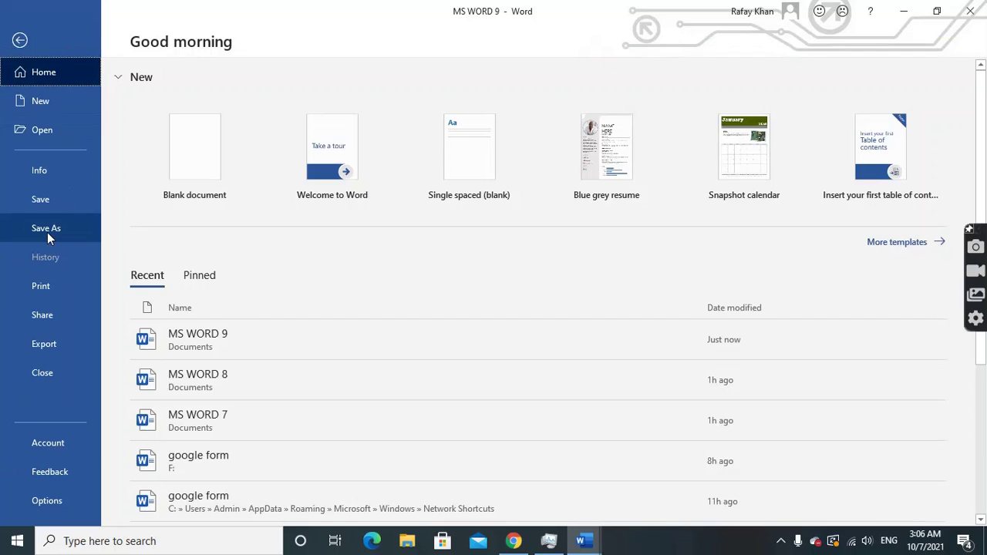
Save MS WORD 9 with open and modify passwords set in General Options
click(47, 230)
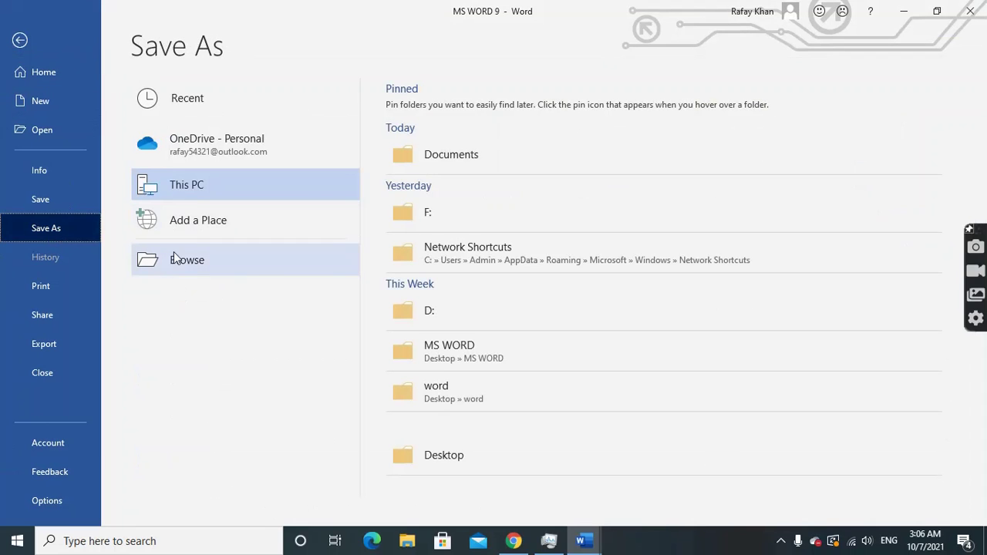
click(184, 261)
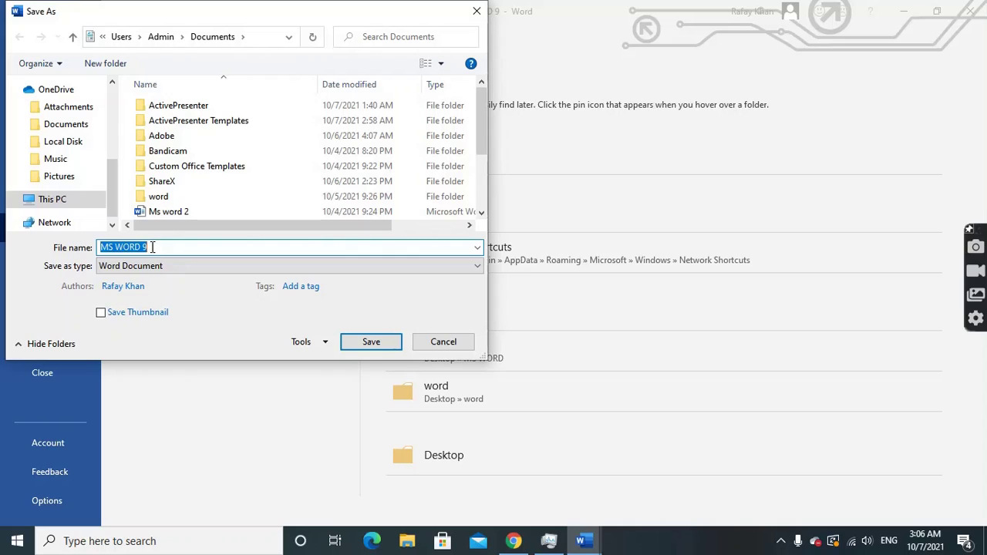
click(152, 247)
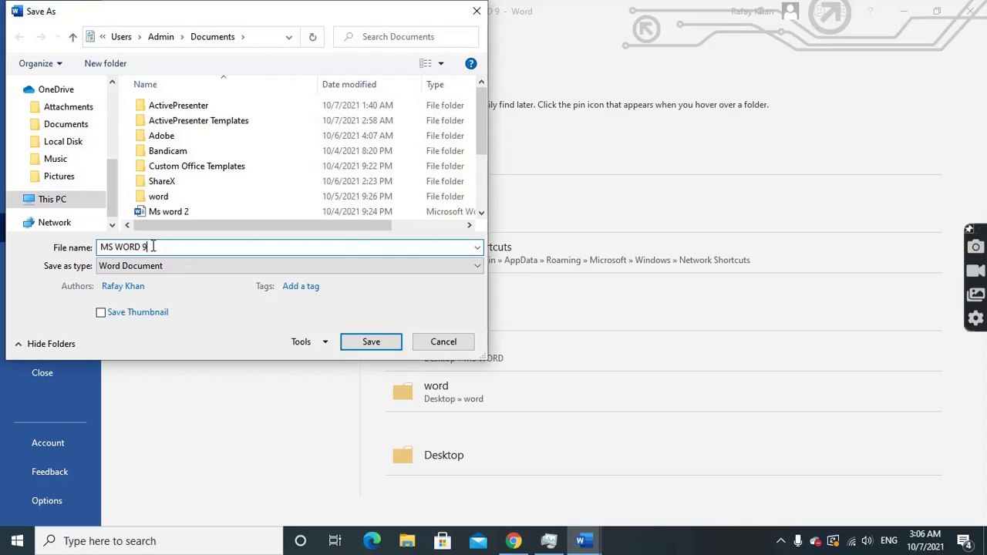
click(320, 346)
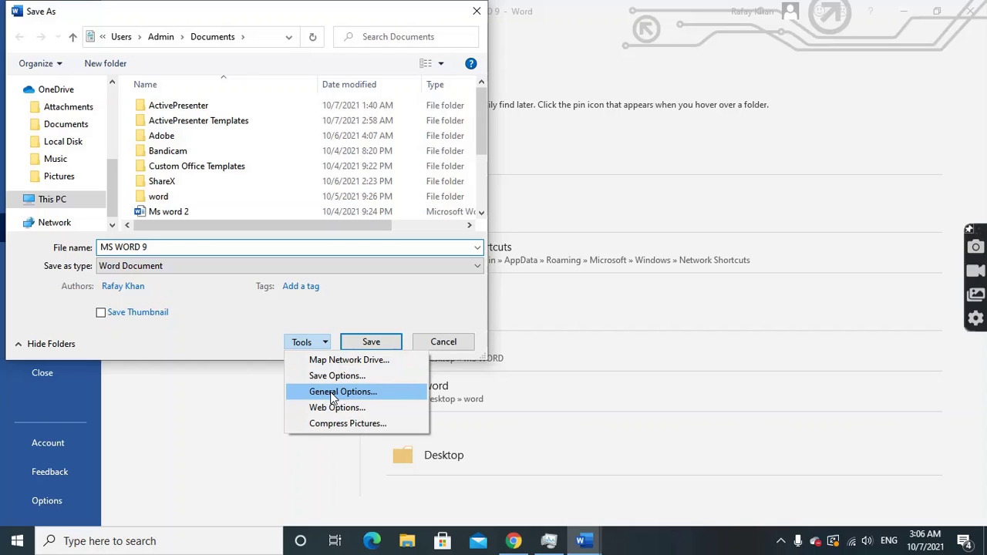
click(330, 392)
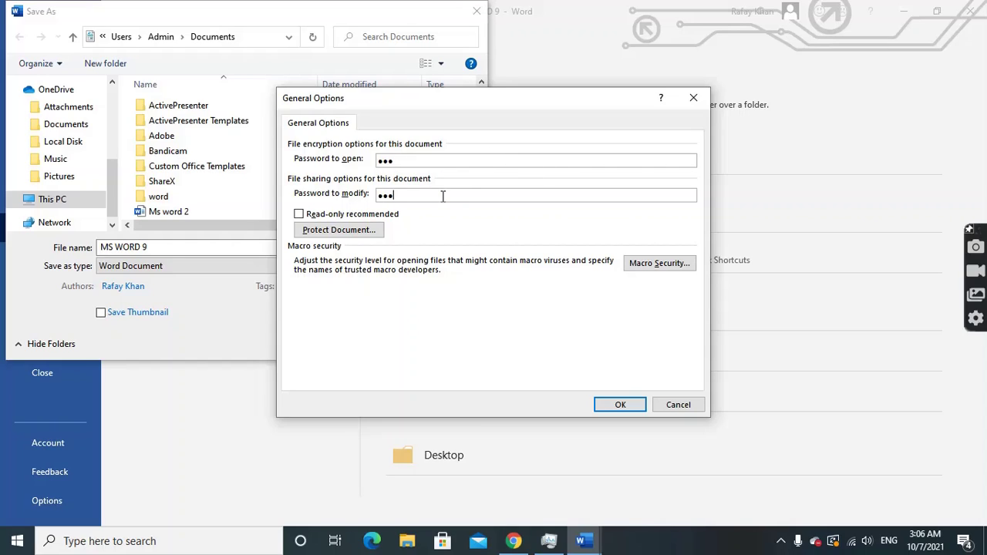
click(622, 406)
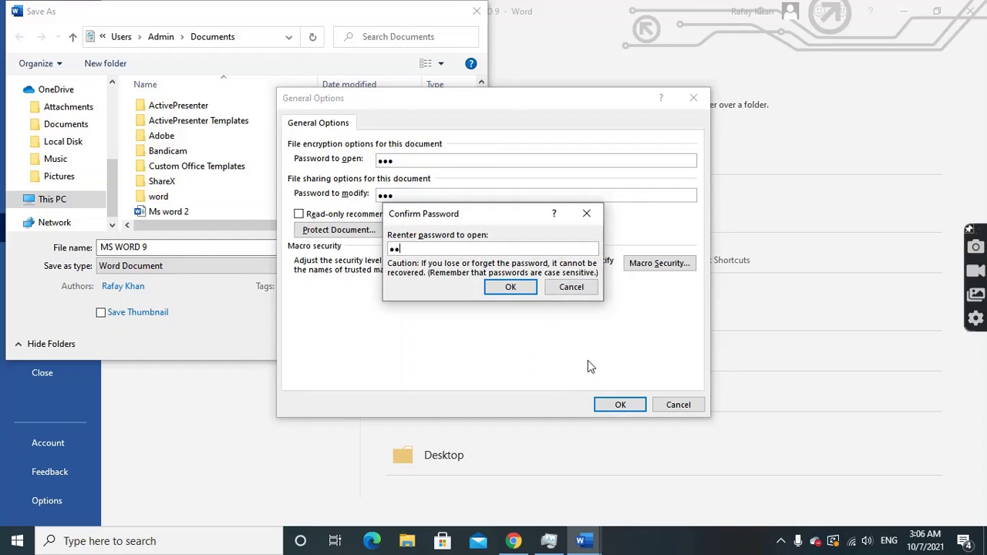
key(Return)
text(1)
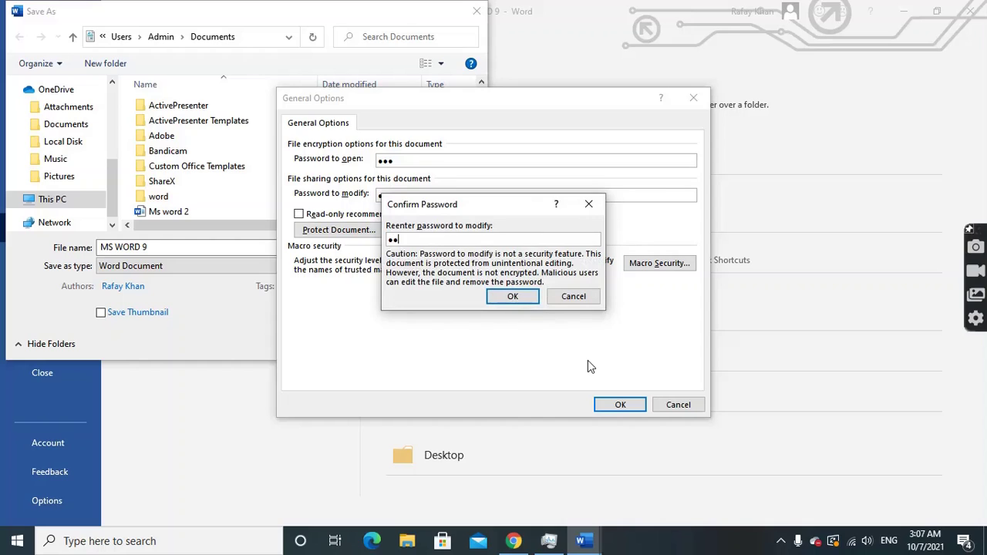
key(Return)
key(Return)
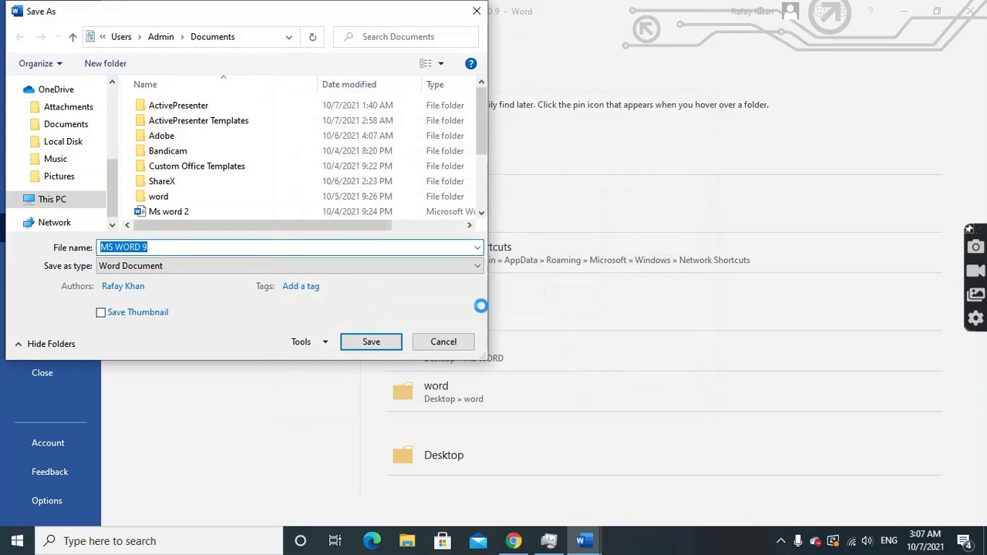
click(371, 342)
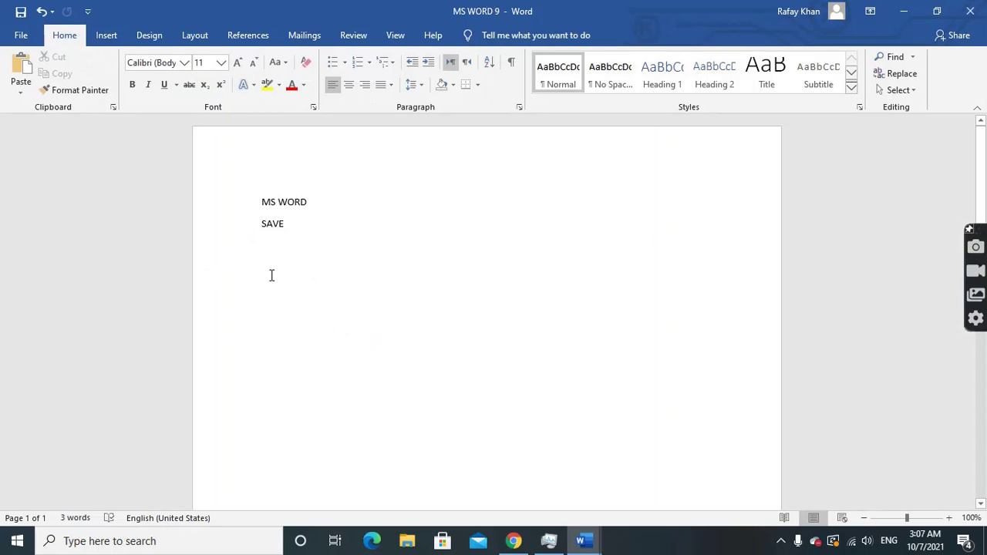
Close MS WORD 9 and switch to the blank Document4 window
click(10, 37)
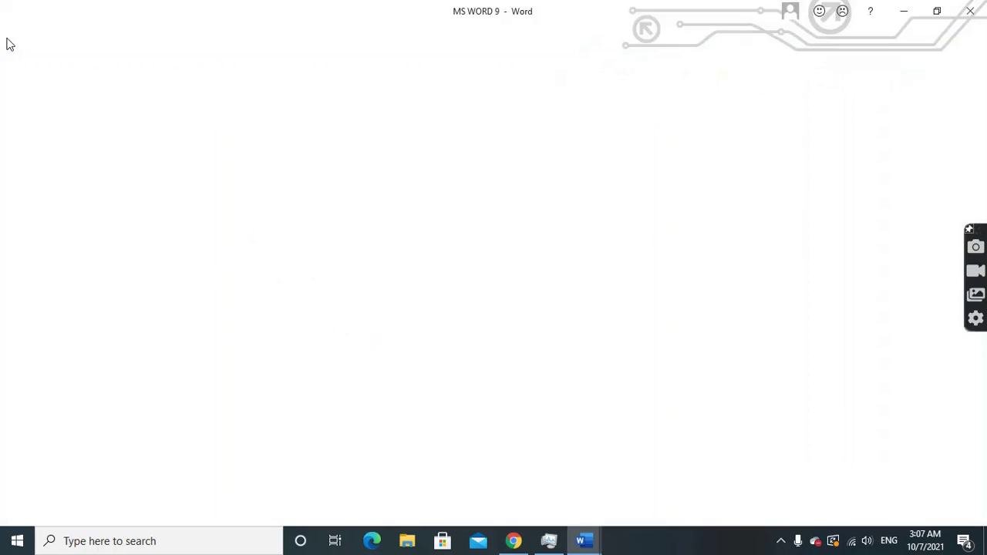
click(37, 374)
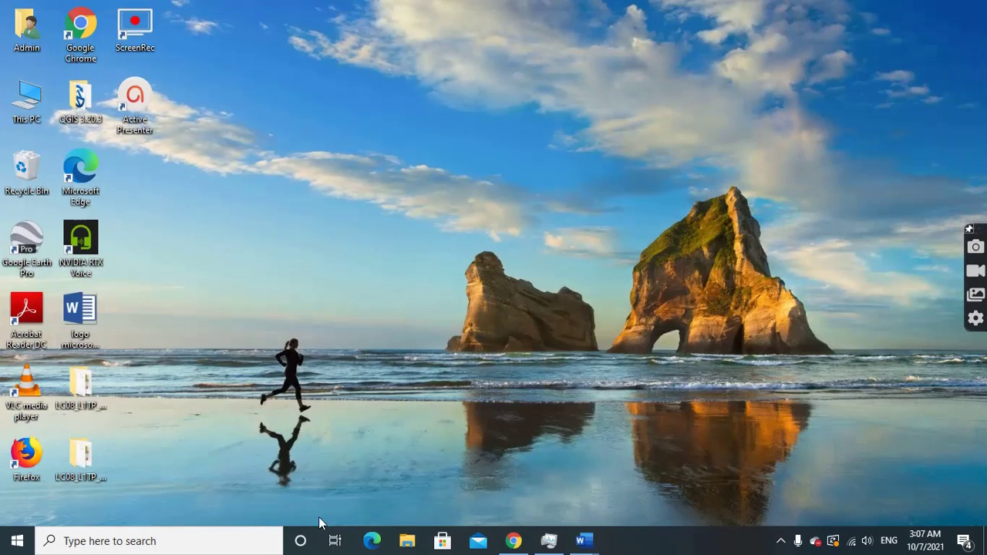
mouse_move(584, 540)
click(478, 463)
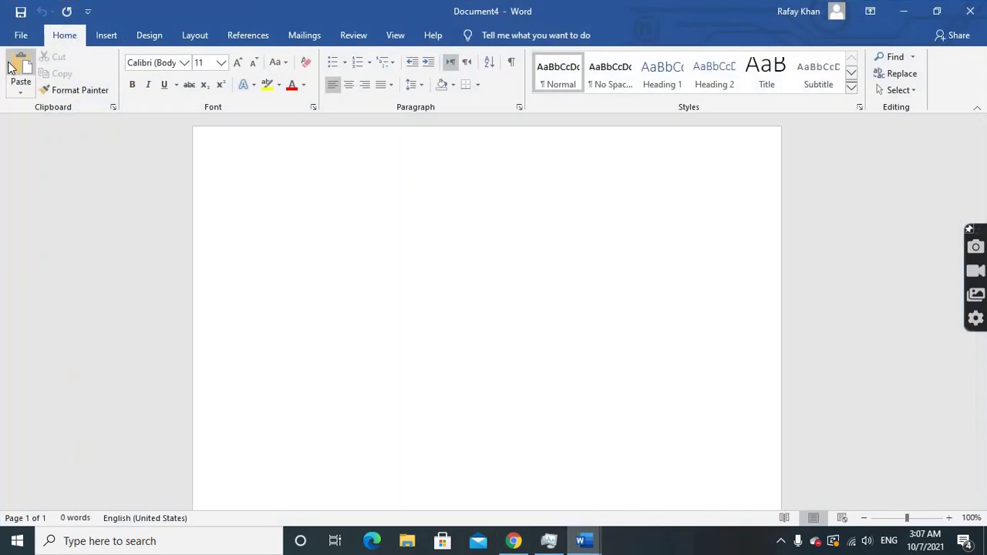
click(19, 36)
Try opening MS WORD 9 from recent documents and dismiss the incorrect-password error
click(43, 128)
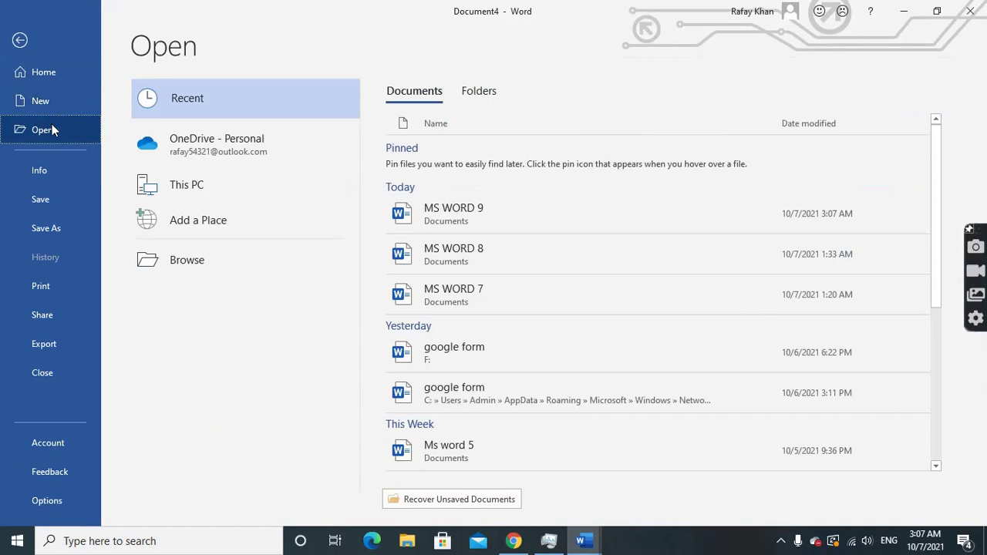
click(483, 218)
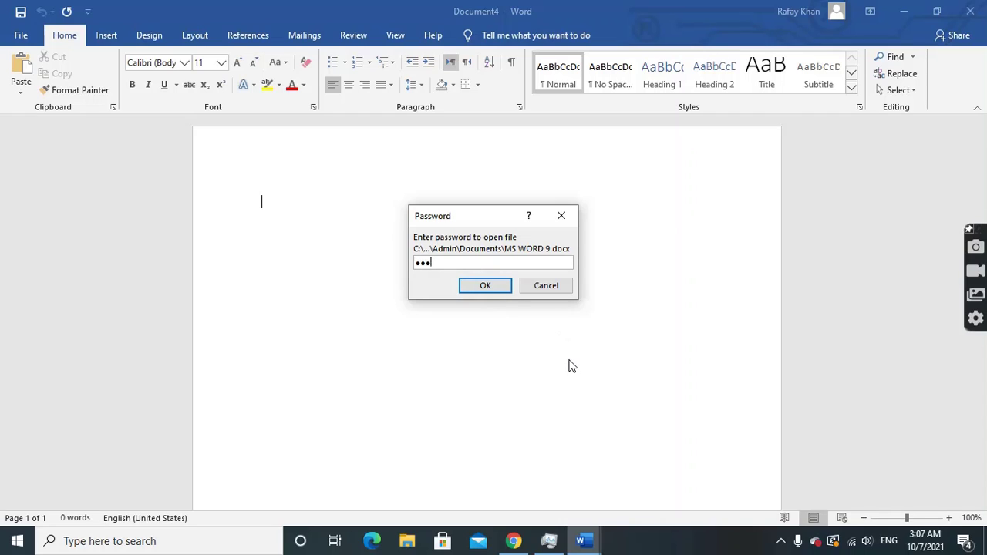
key(Return)
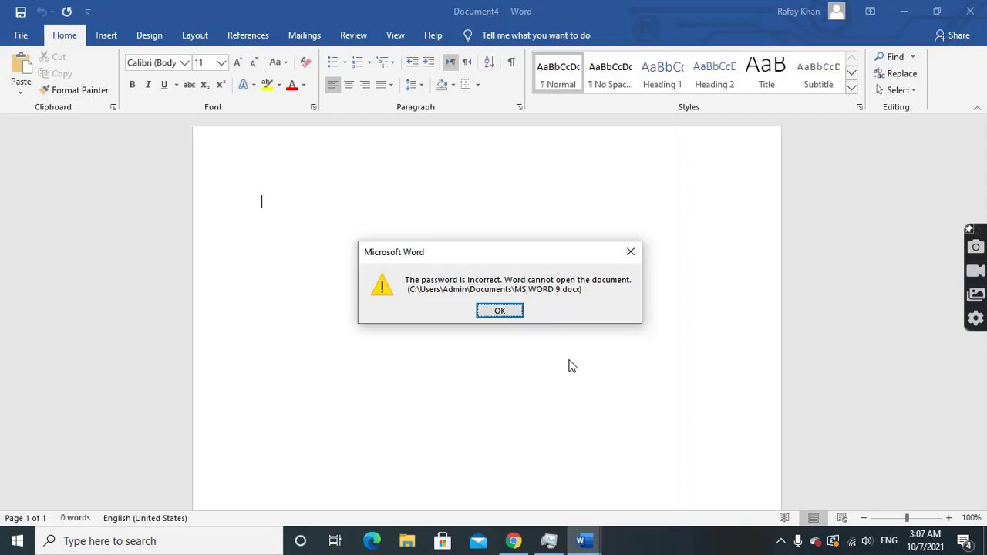
click(502, 310)
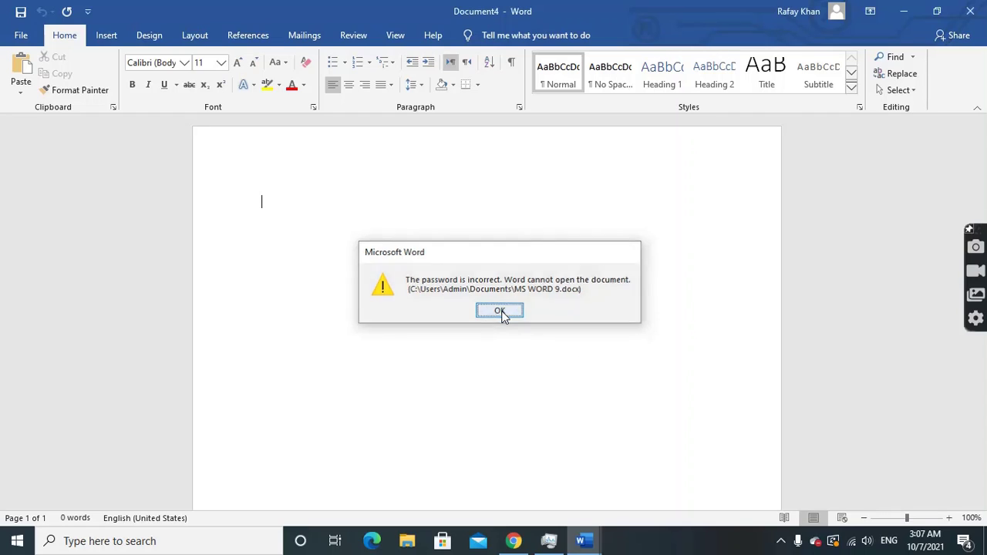
Reopen MS WORD 9, entering the correct passwords to open and to modify
click(21, 34)
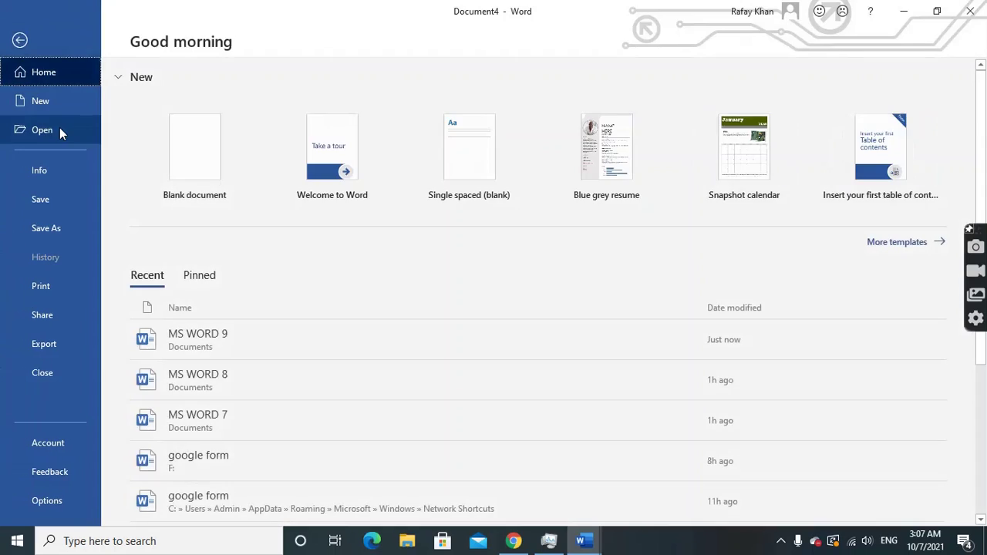
click(55, 129)
click(467, 217)
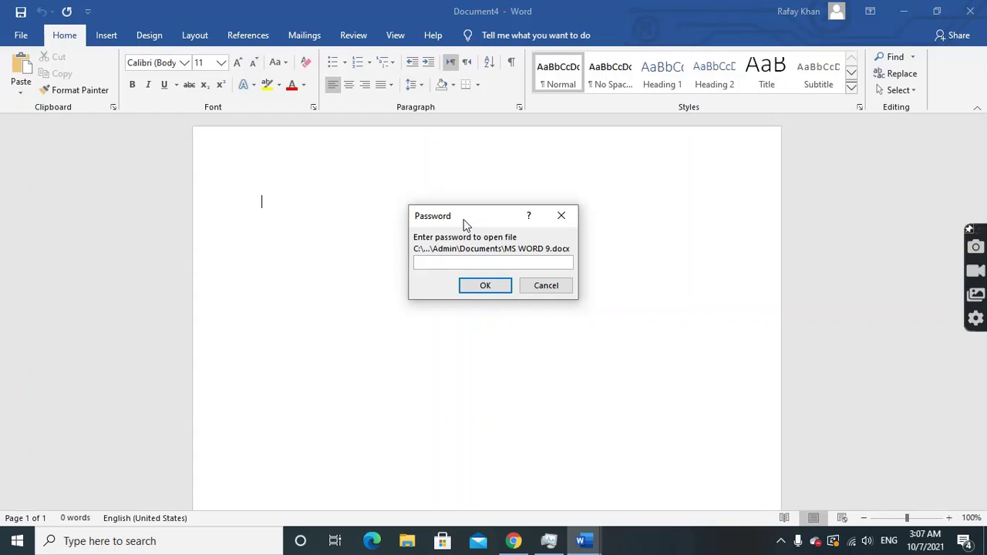
text(123)
key(Return)
text(123)
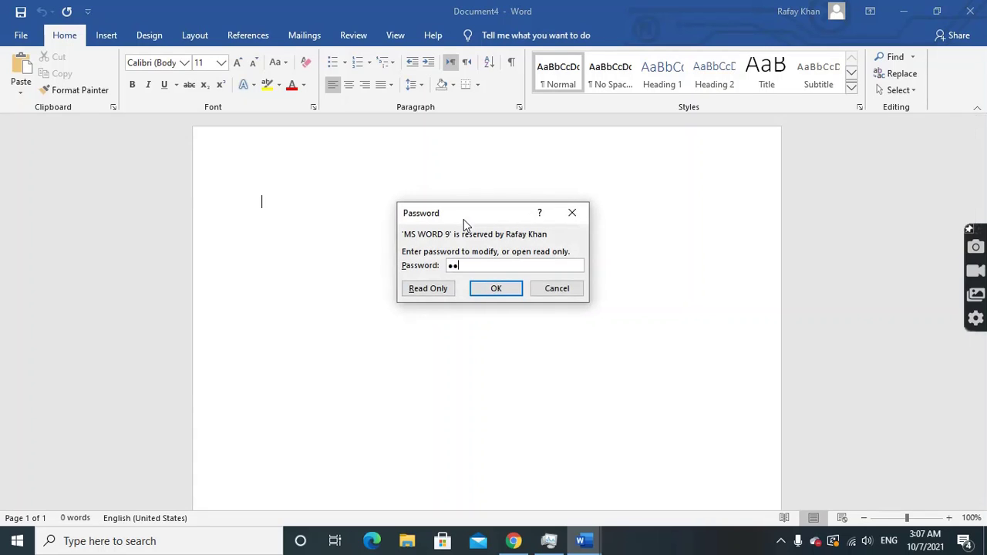
key(Return)
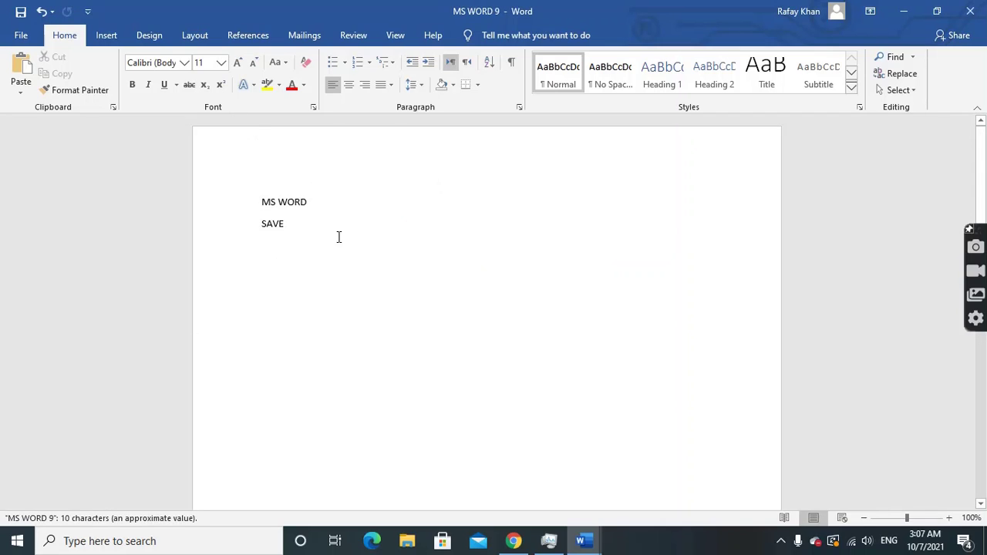
Resave MS WORD 9 after changing its open and modify passwords in General Options
click(17, 36)
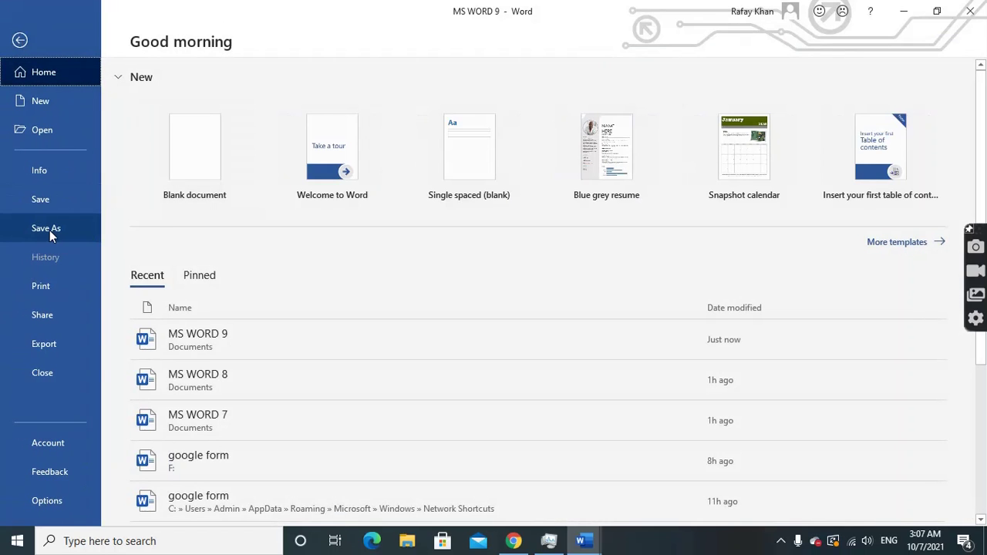
click(50, 231)
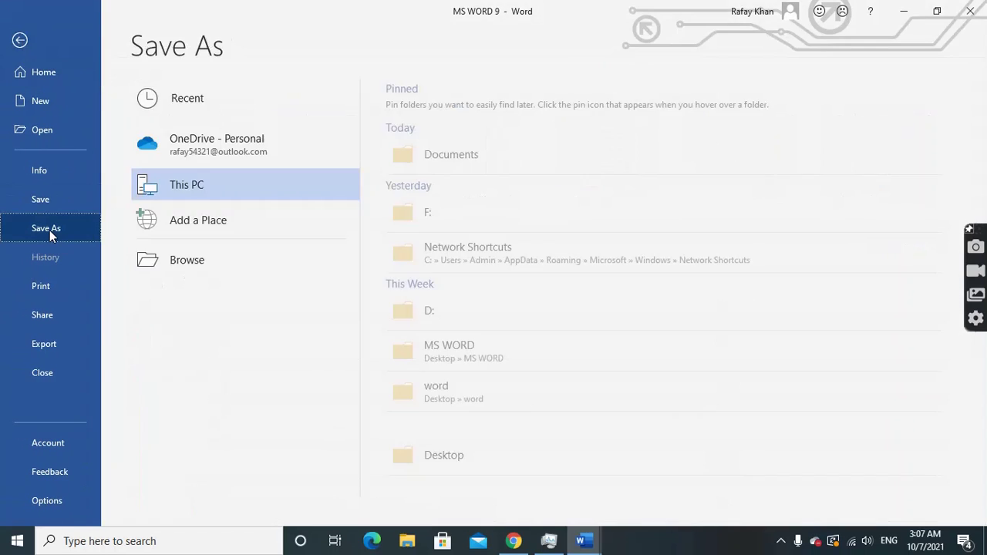
click(188, 262)
click(305, 342)
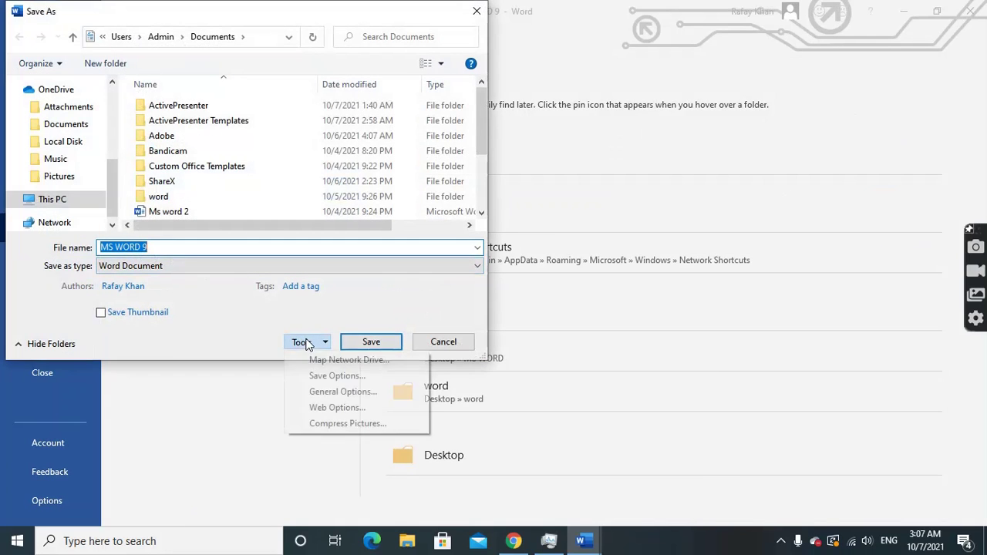
click(332, 392)
click(406, 162)
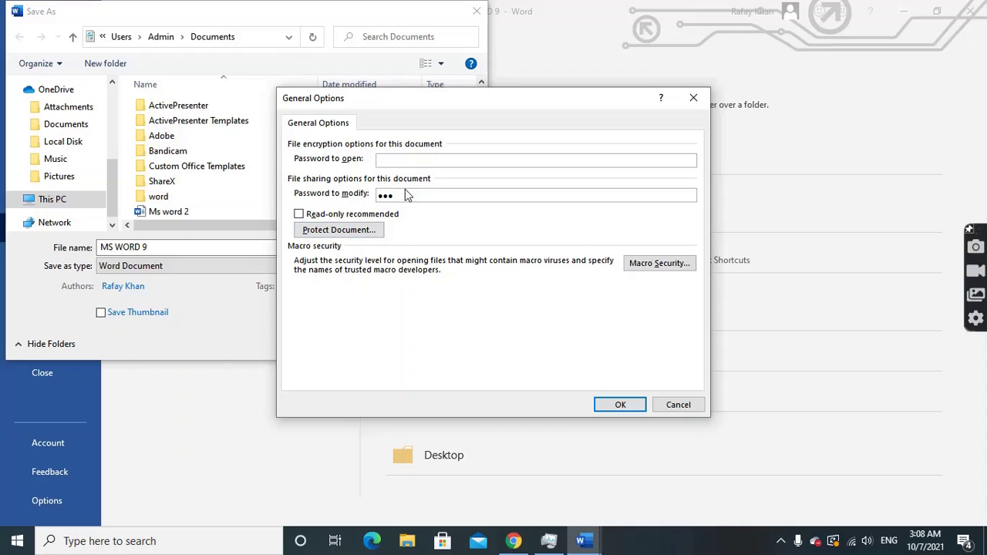
click(402, 195)
click(620, 404)
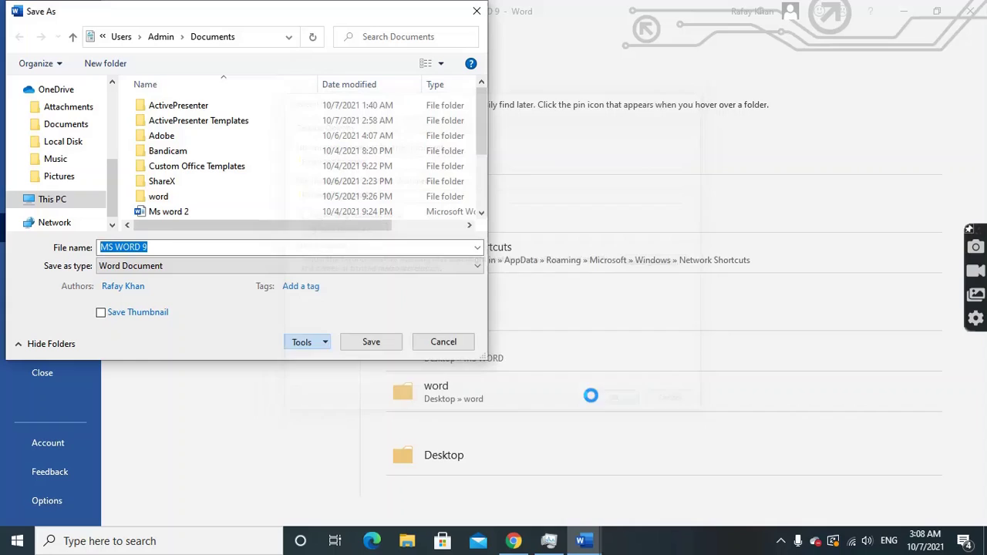
click(371, 342)
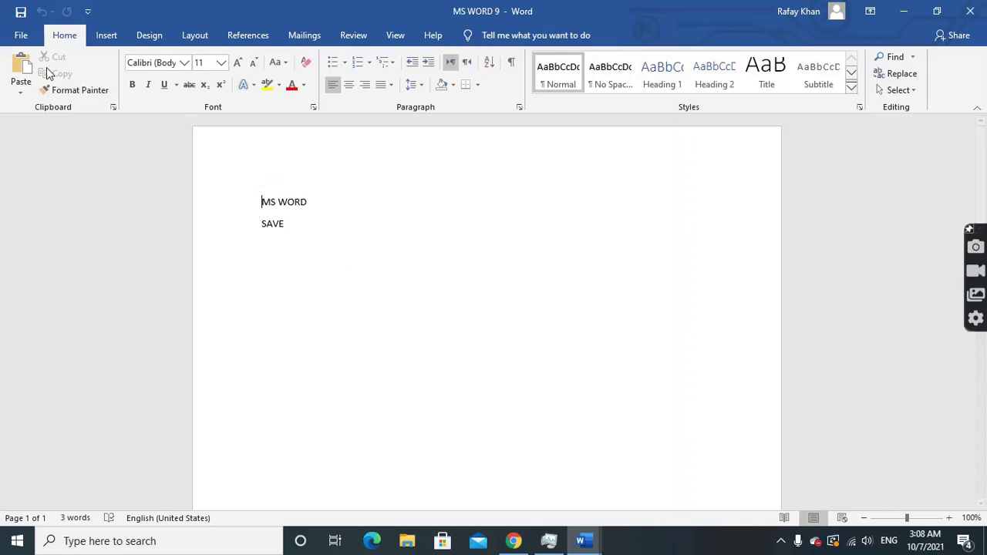
Reopen MS WORD 9 from the recent documents and return to the File start page
click(23, 36)
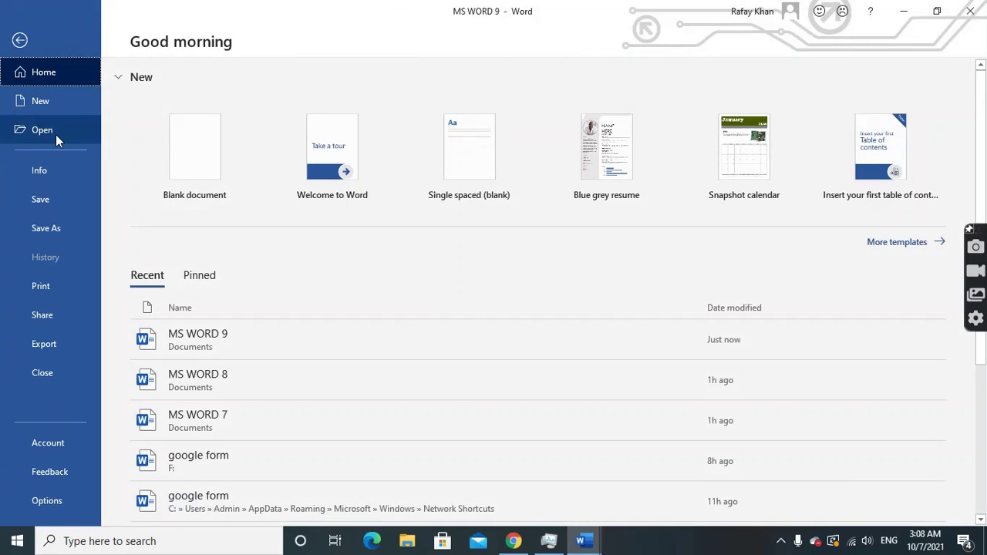
click(56, 134)
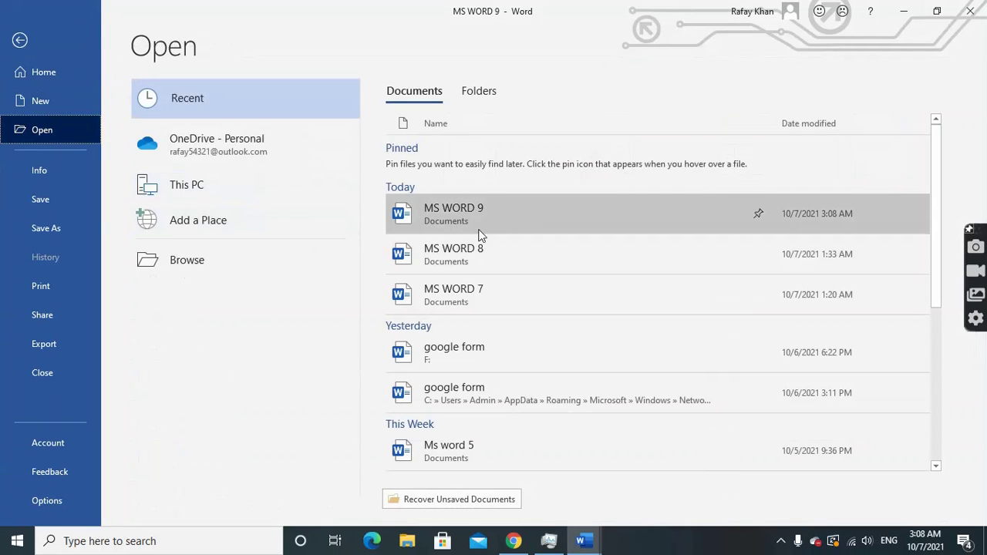
click(476, 229)
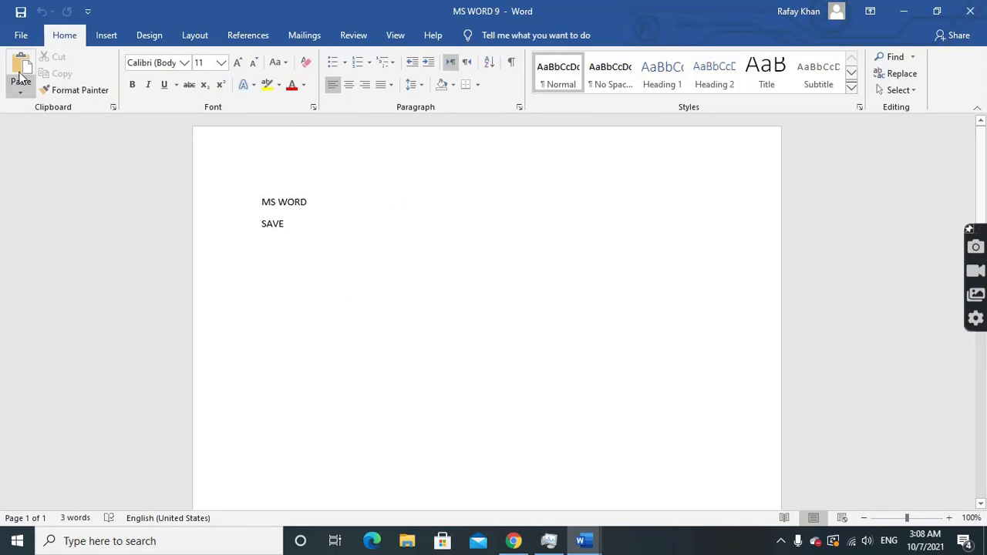
click(21, 34)
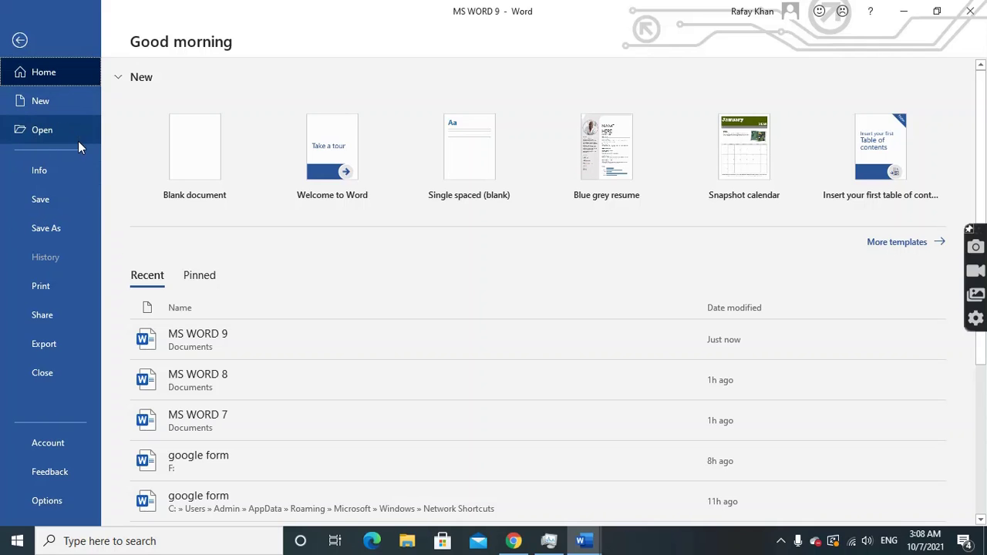
Open Print, raise copies to 4, and keep Microsoft Print to PDF as the printer
click(42, 294)
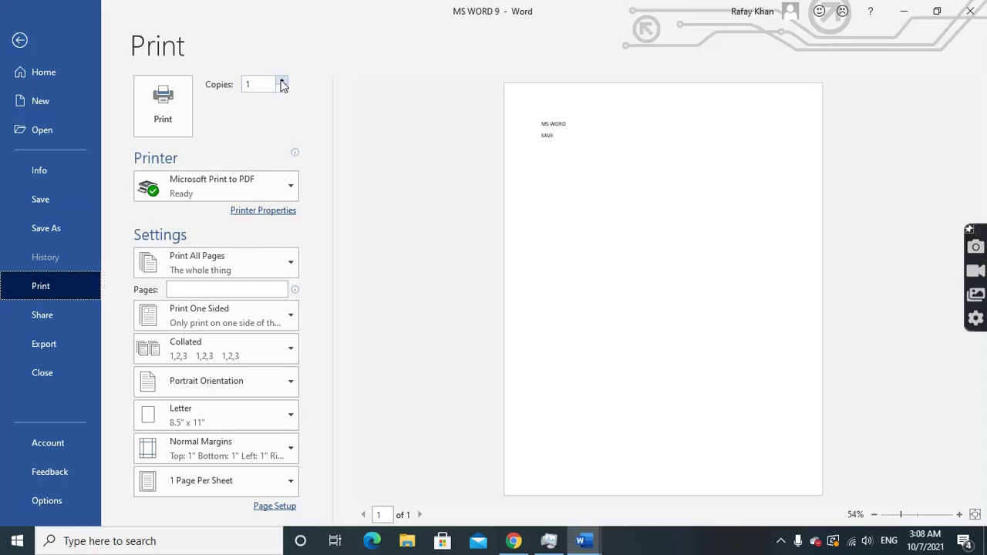
click(283, 81)
click(283, 81)
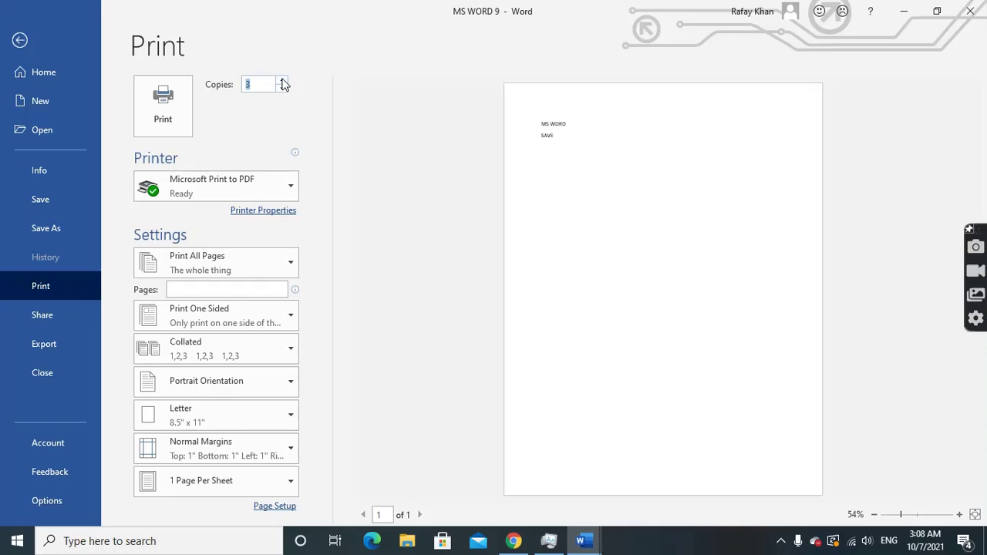
click(283, 81)
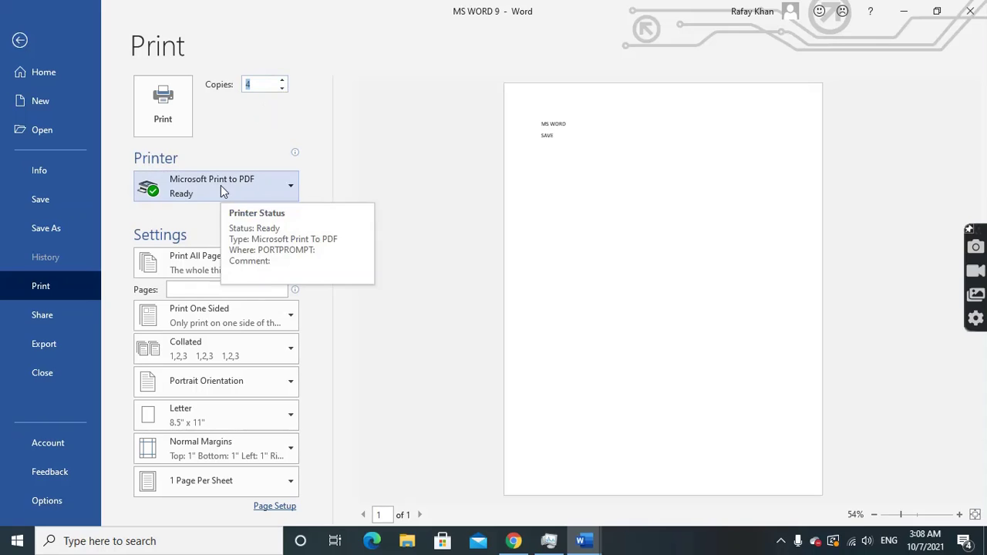
click(272, 187)
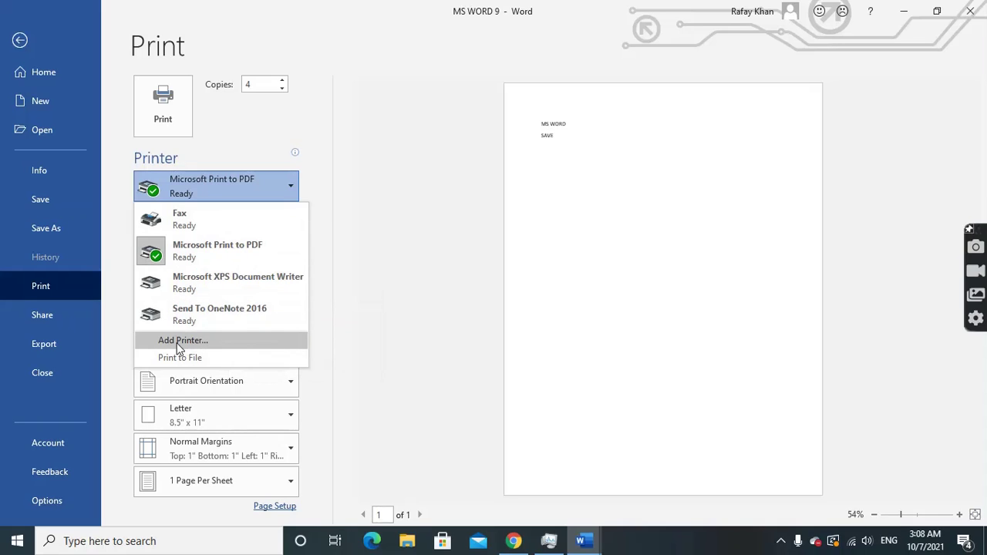
click(342, 270)
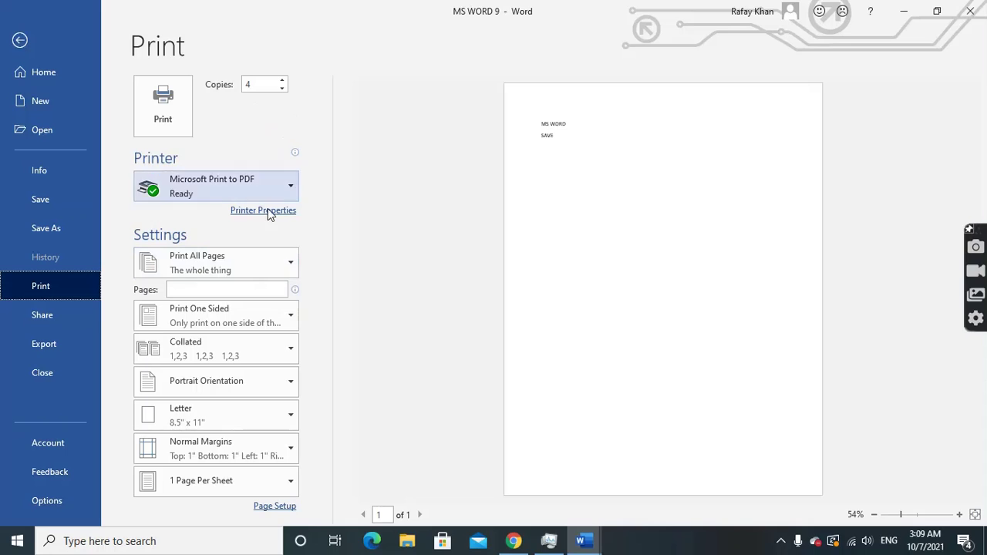
Try Print Current Page, then switch to Custom Print with pages 2,4,10-20
click(231, 270)
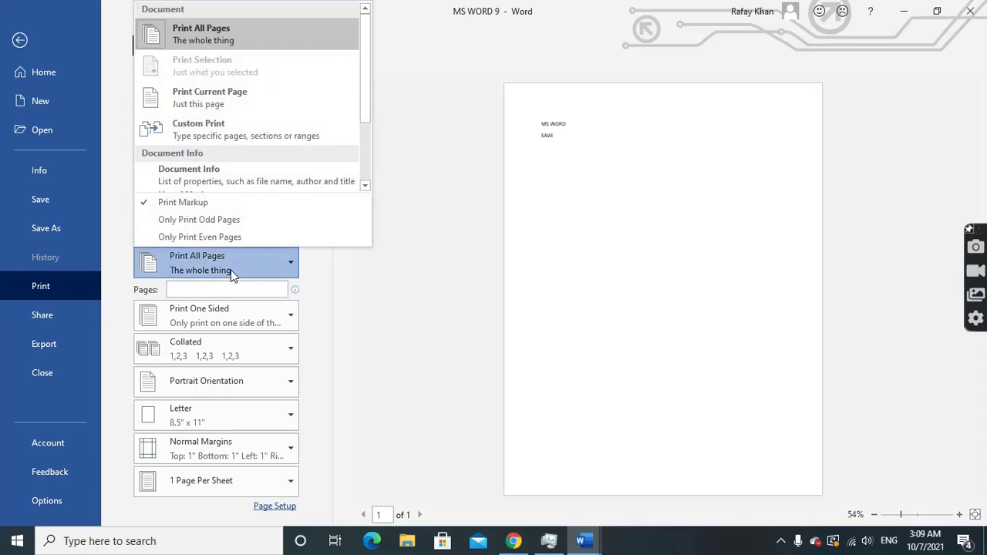
click(209, 104)
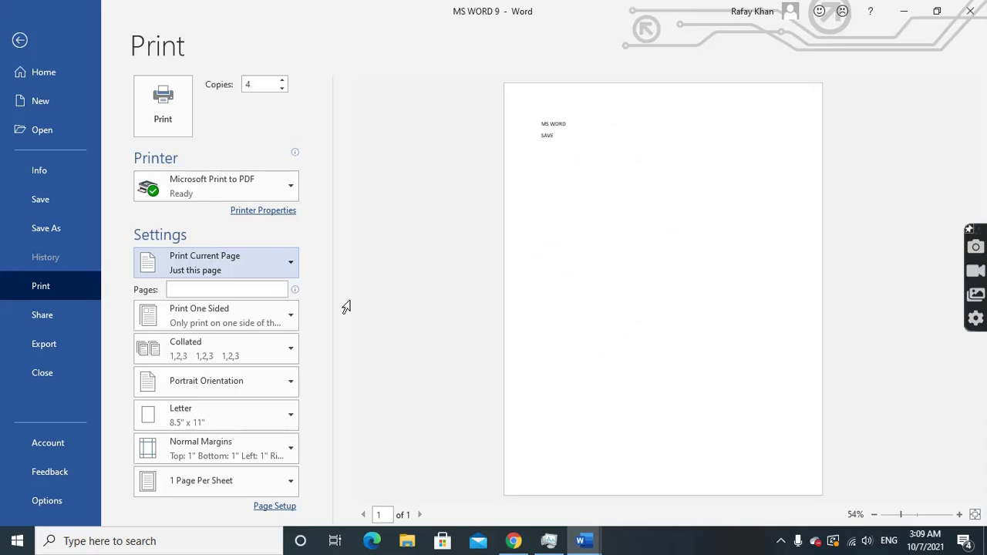
click(234, 267)
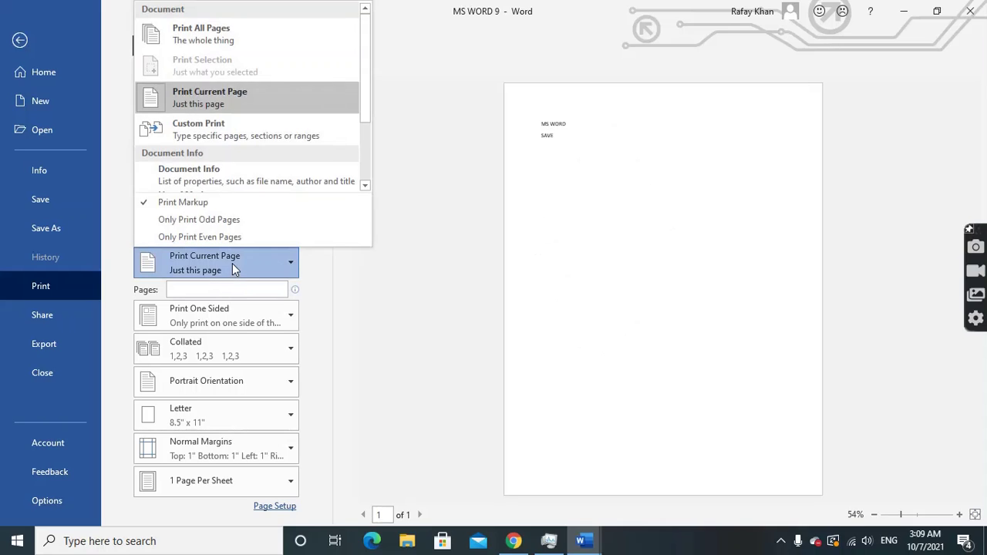
click(222, 142)
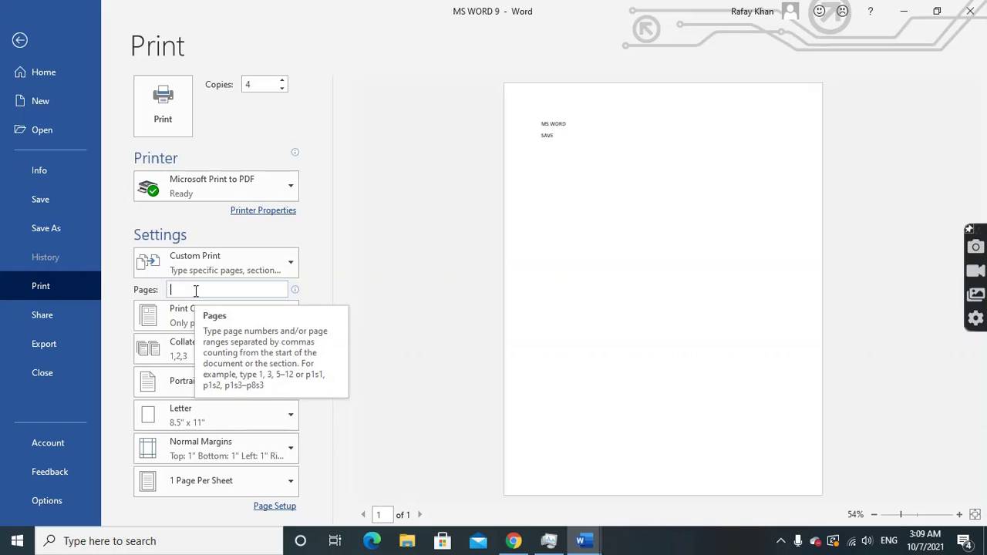
text(2)
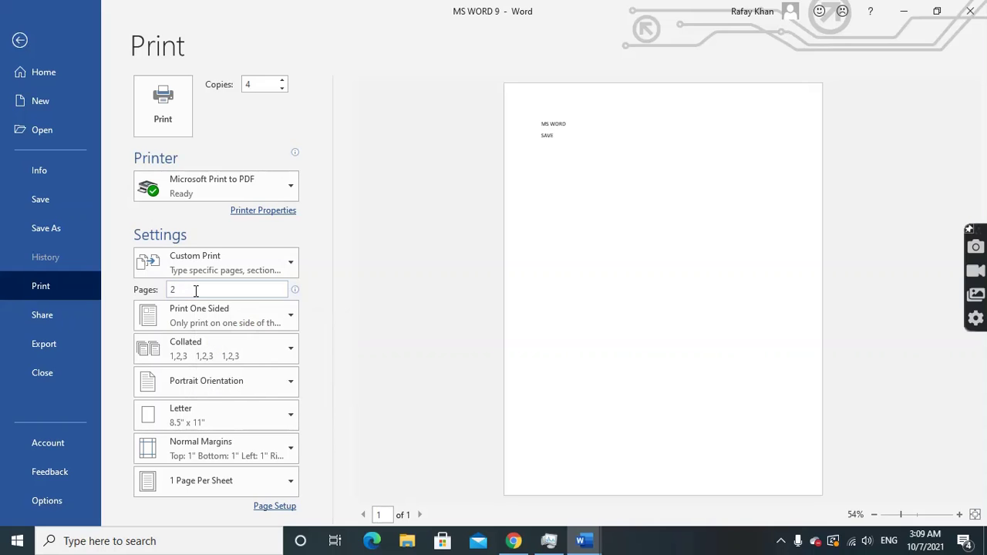
text(,4,10)
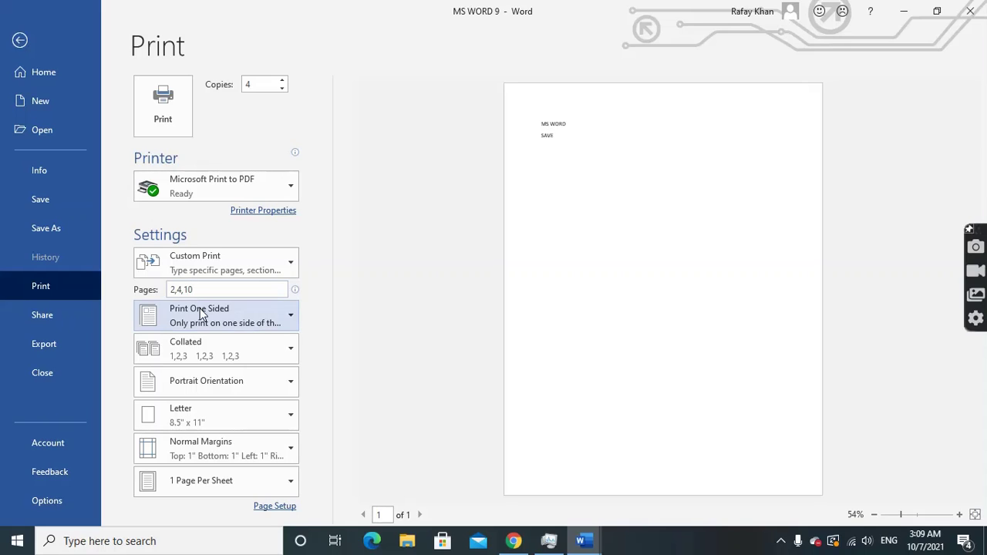
text(-20)
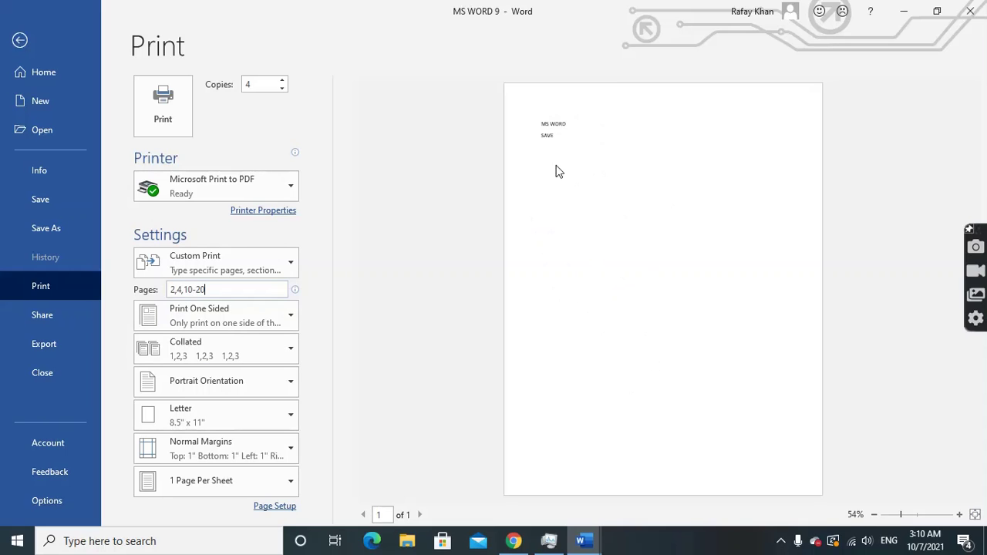
click(265, 315)
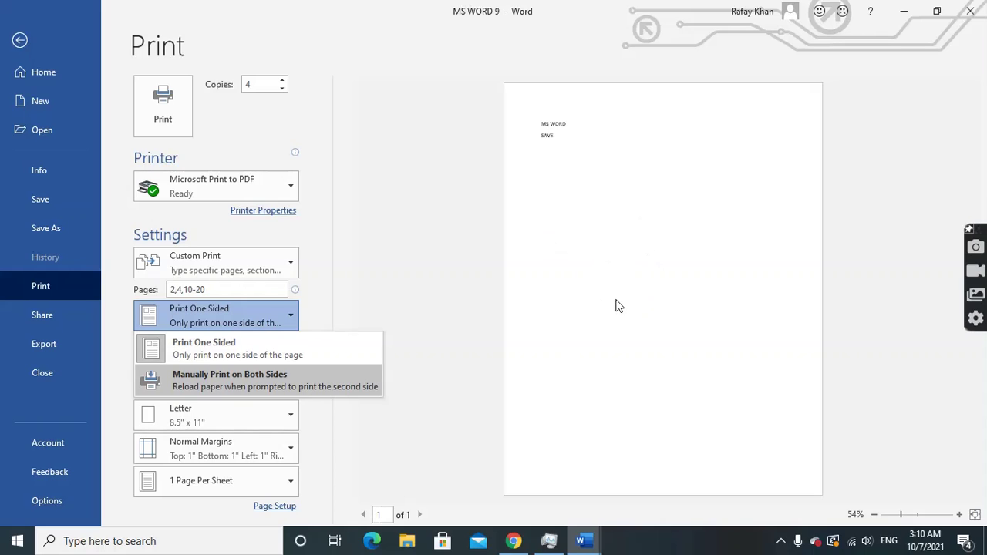
Keep Print One Sided and switch the copies from Collated to Uncollated
click(370, 322)
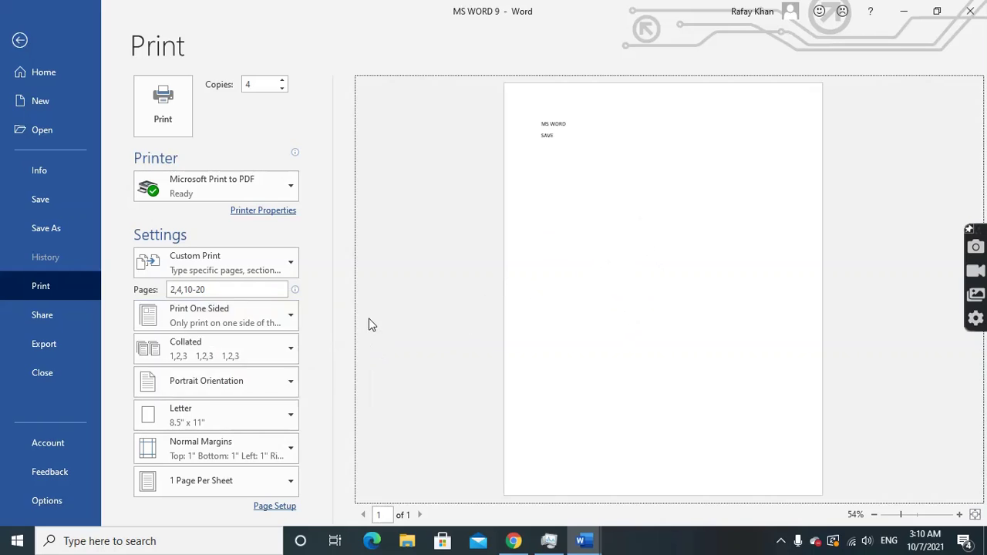
click(242, 349)
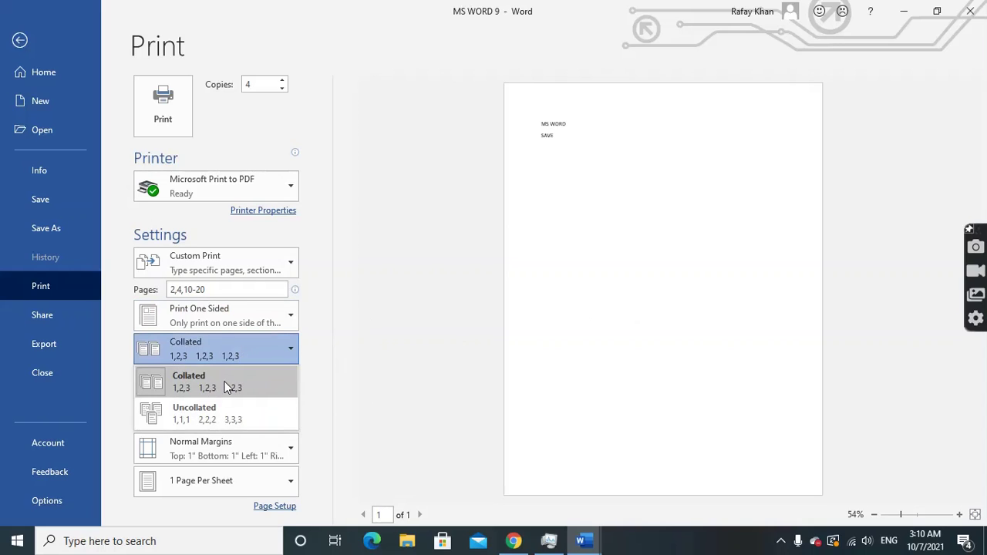
click(233, 385)
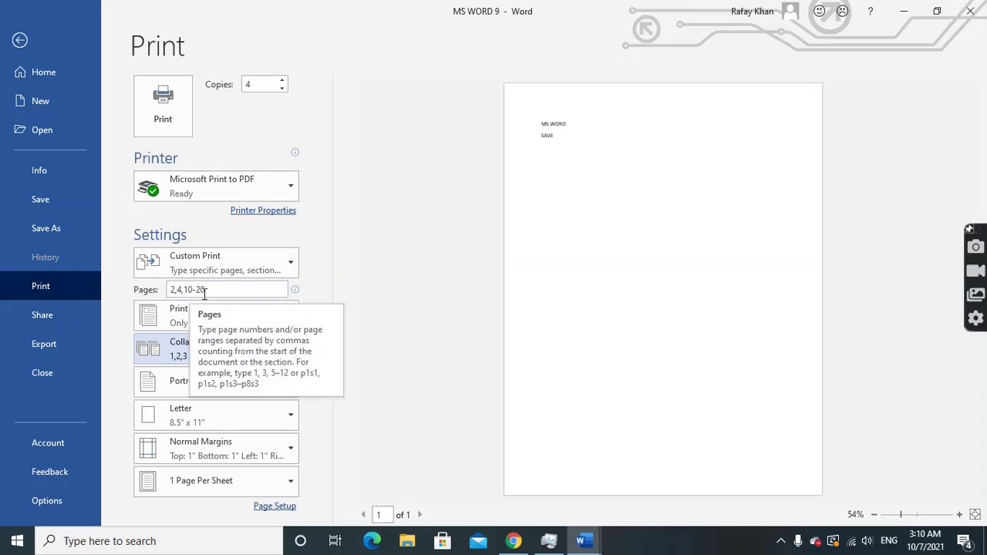
click(200, 350)
click(206, 413)
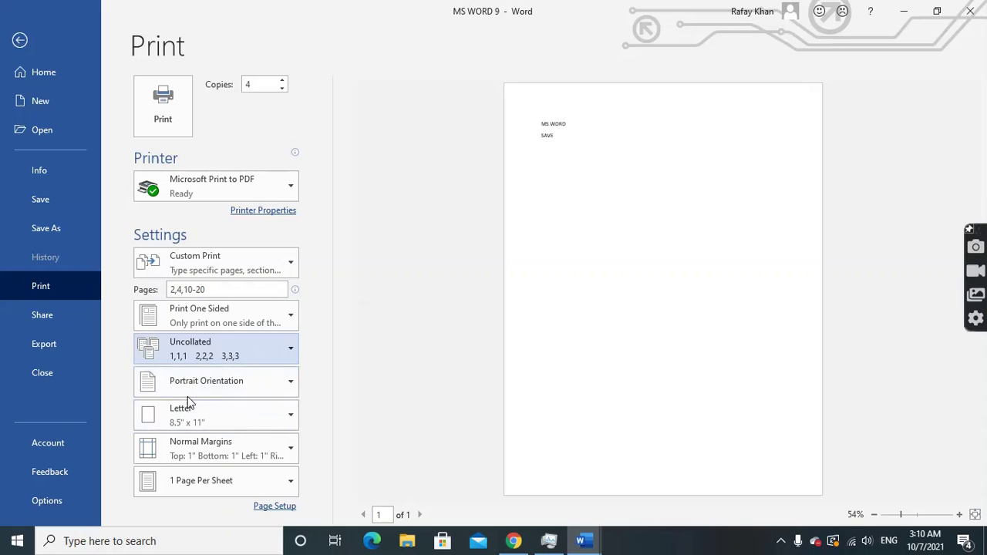
click(245, 378)
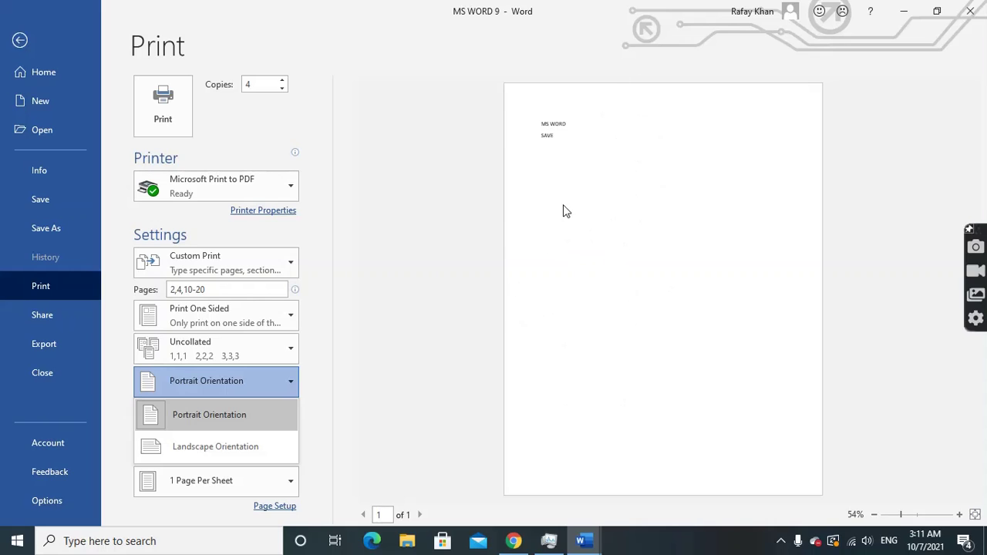
Try Landscape, return to Portrait orientation, and set the paper size to A4
click(223, 448)
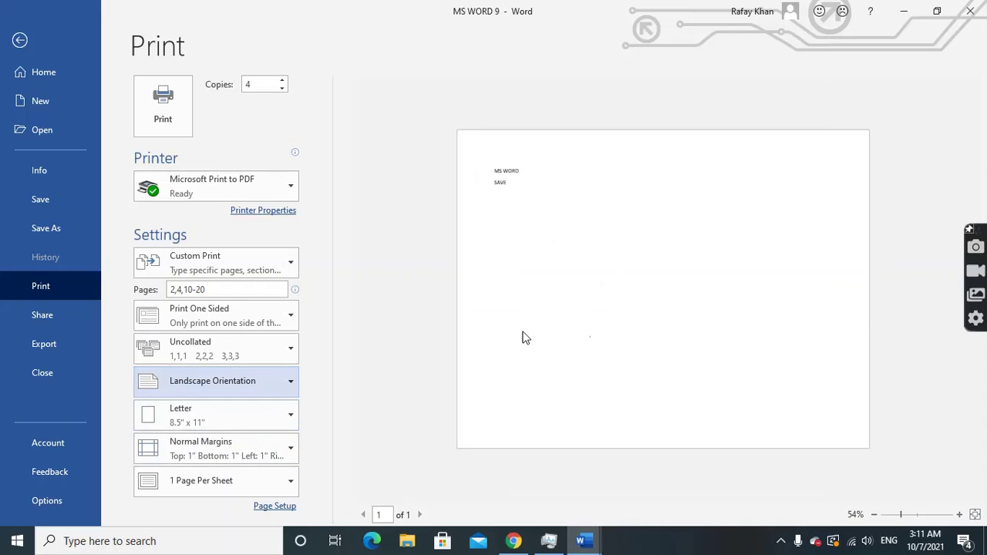
click(170, 388)
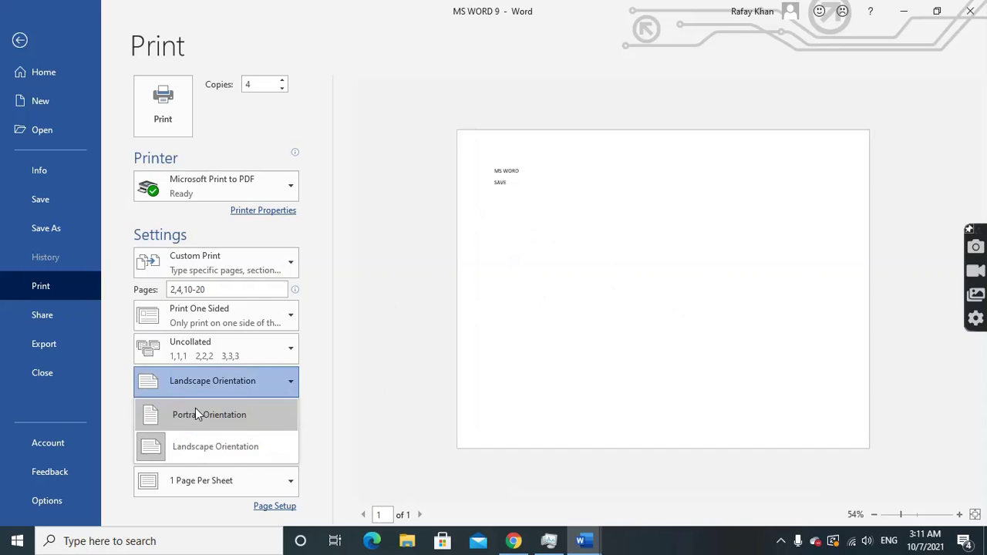
click(197, 411)
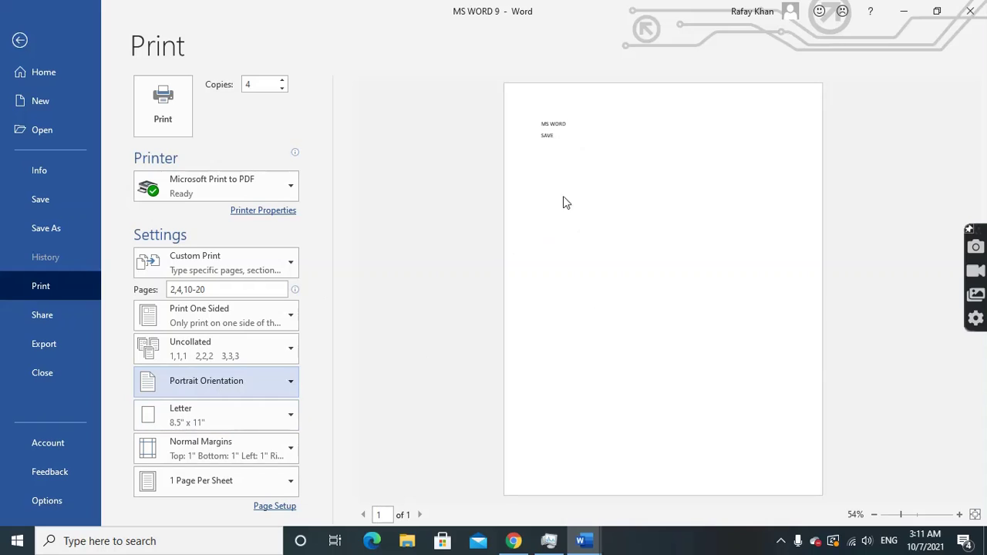
click(202, 425)
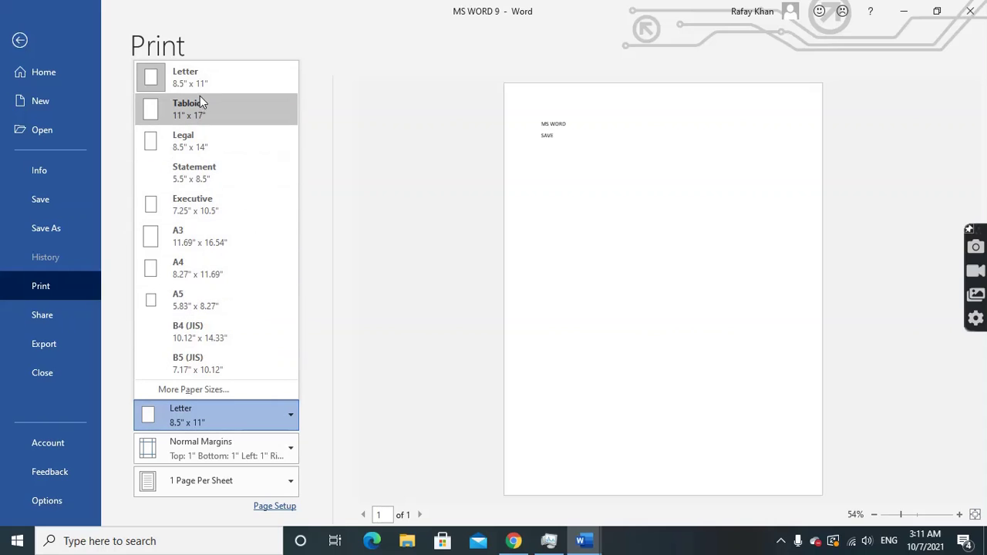
click(202, 270)
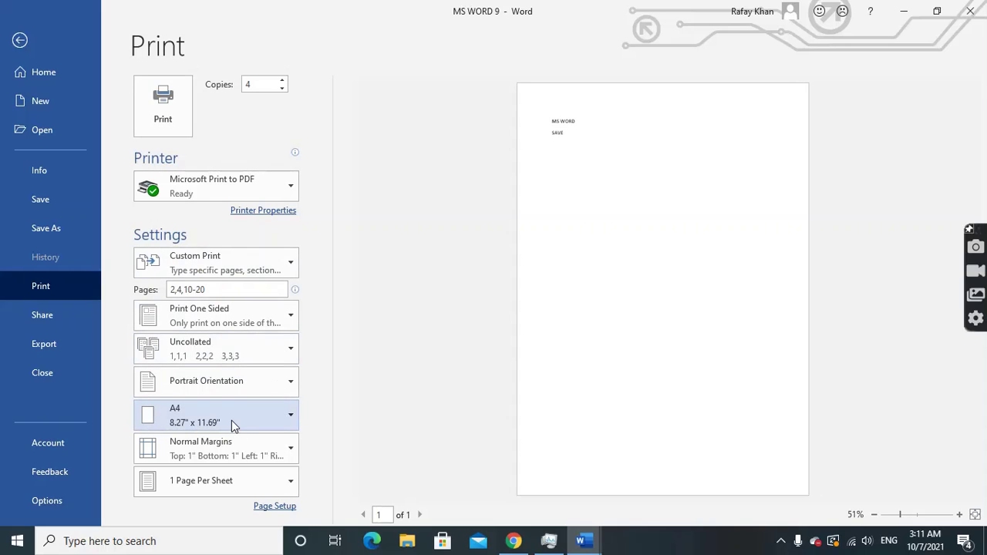
Try Narrow margins, then settle on Normal margins (1" on all sides)
click(204, 456)
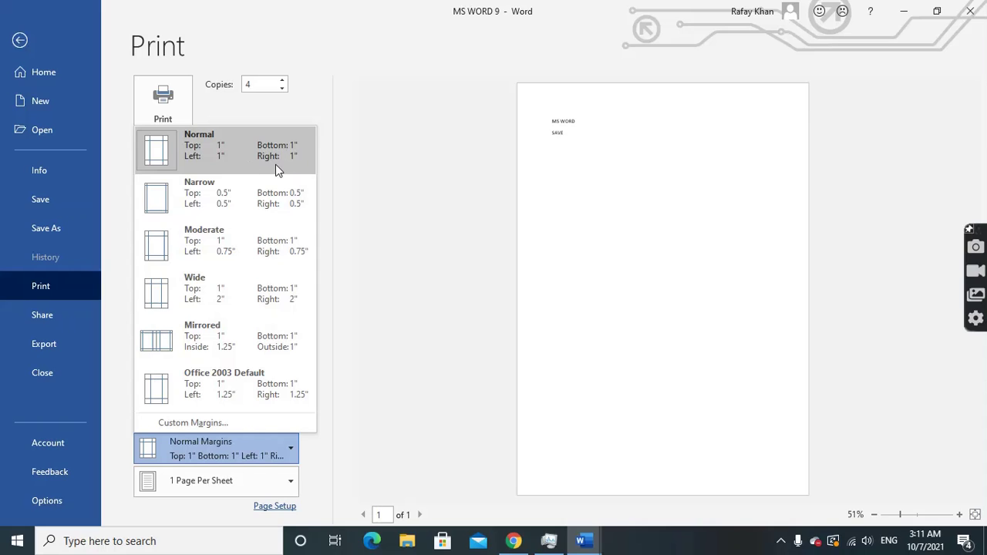
click(223, 198)
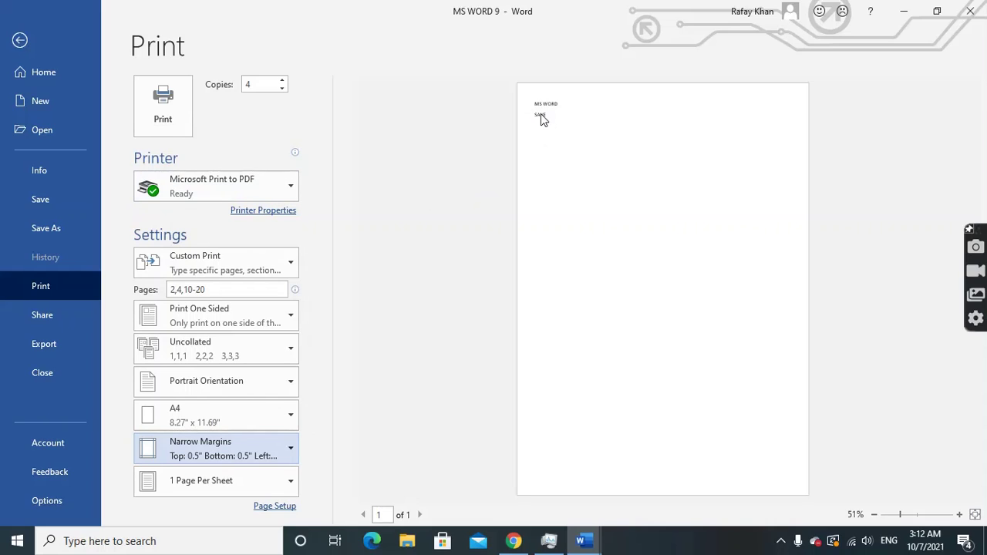
click(248, 451)
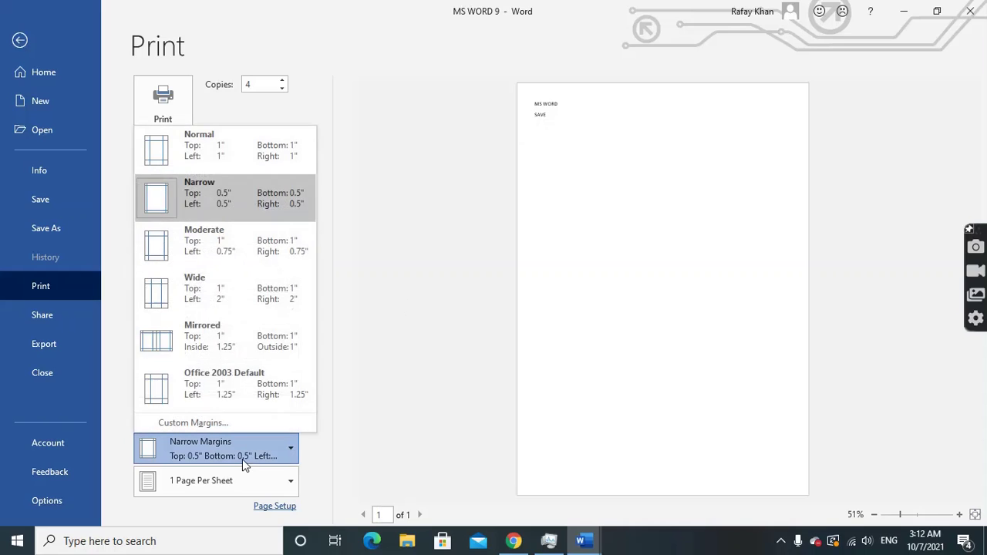
click(223, 151)
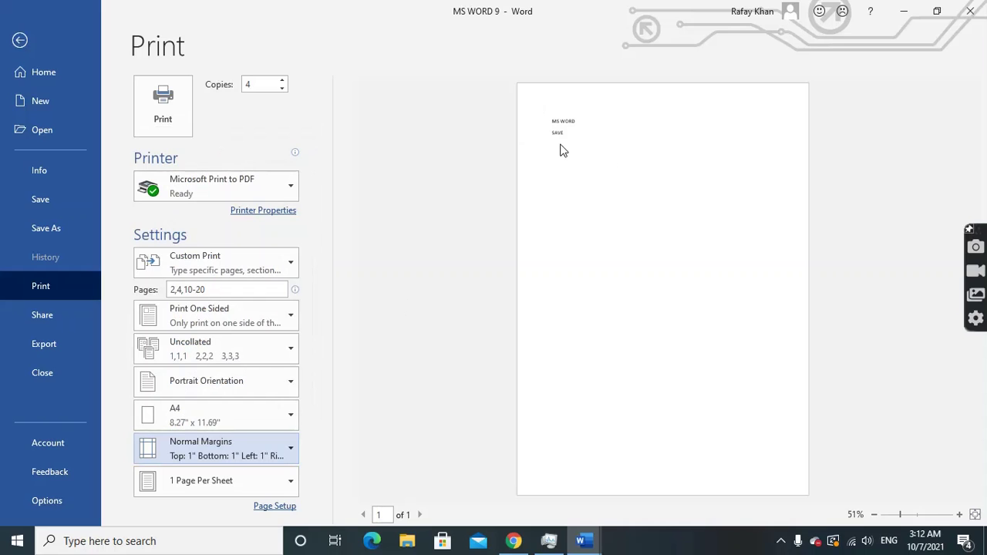
click(260, 449)
click(227, 151)
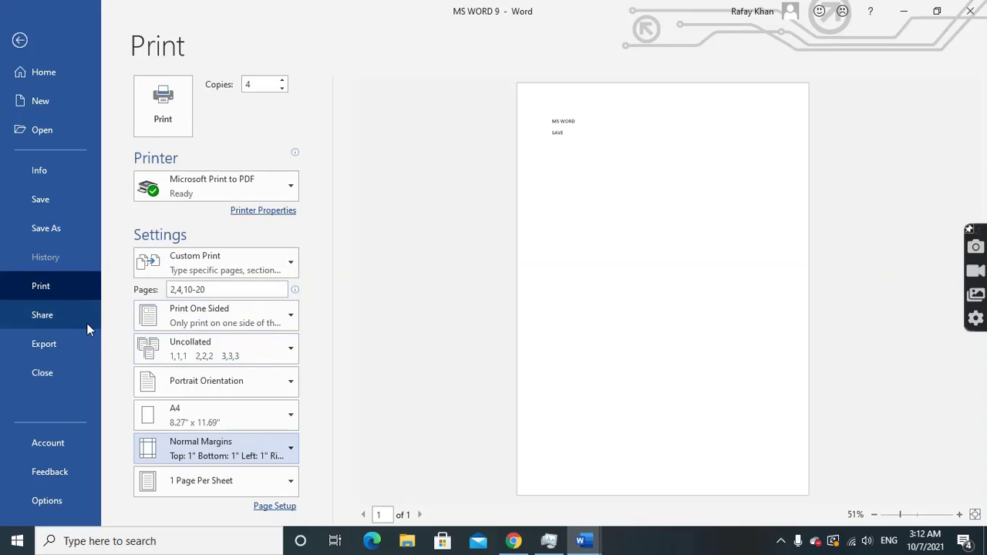
Export the document through Create PDF/XPS, publishing it as MS WORD 9.pdf
click(51, 346)
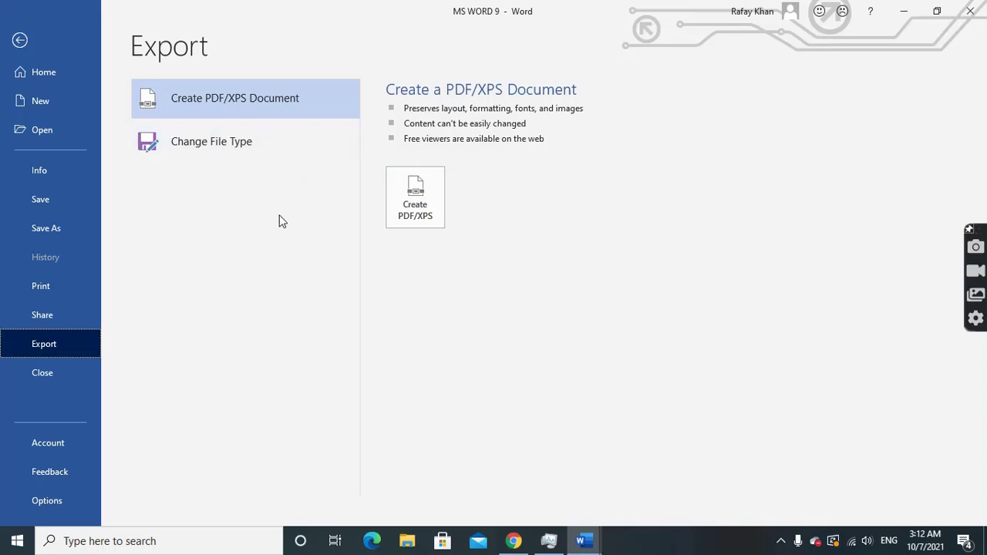
click(420, 214)
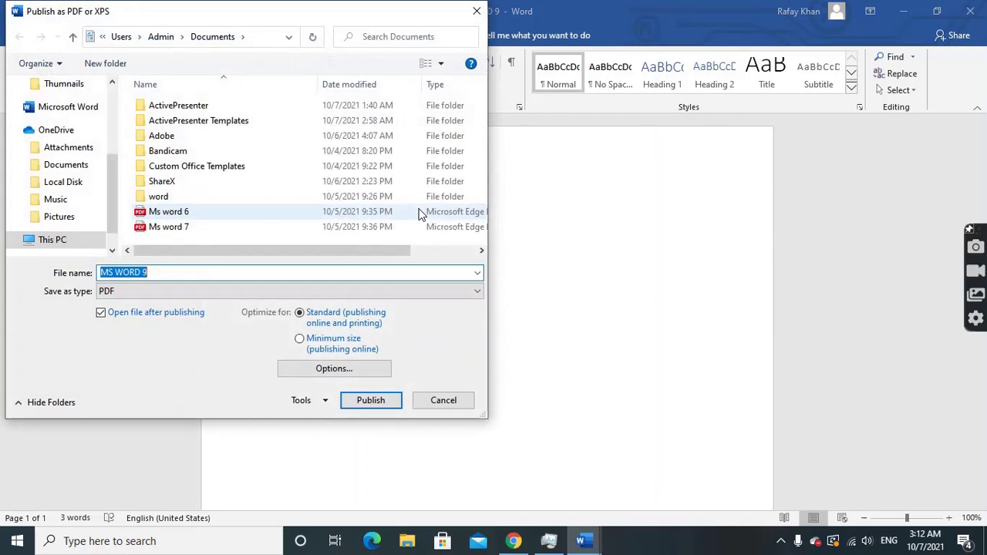
click(177, 272)
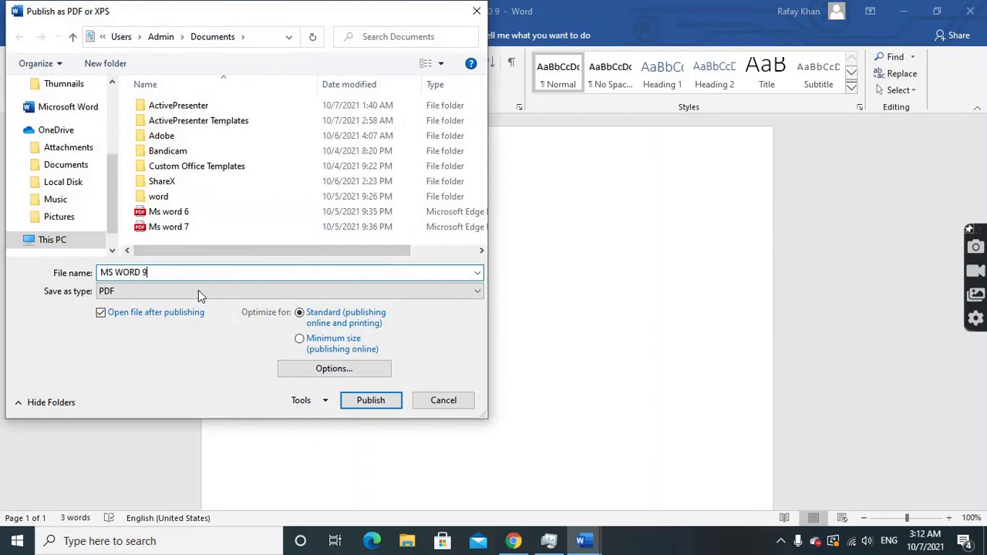
click(370, 400)
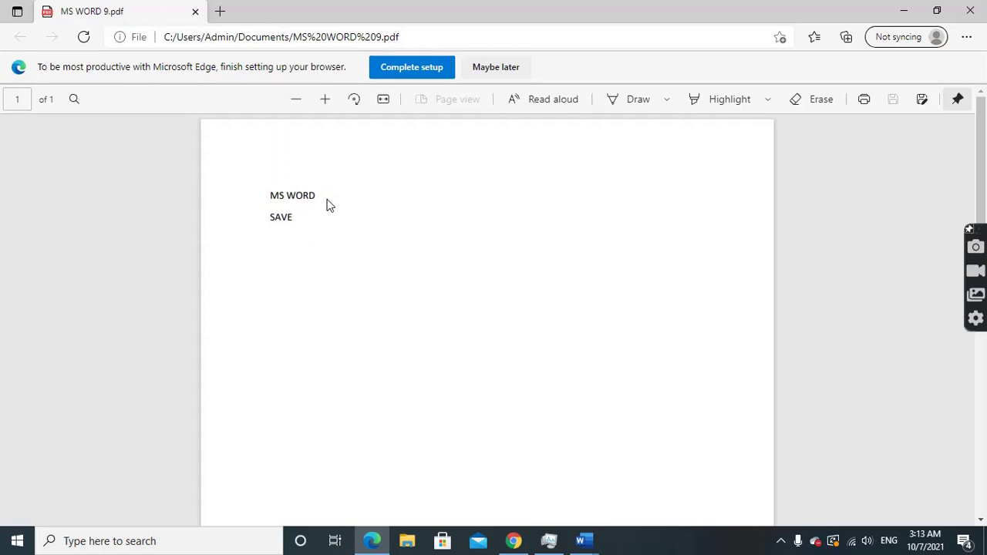
Check the text in the published PDF, then close Edge to return to Word
double_click(307, 199)
click(269, 221)
click(971, 11)
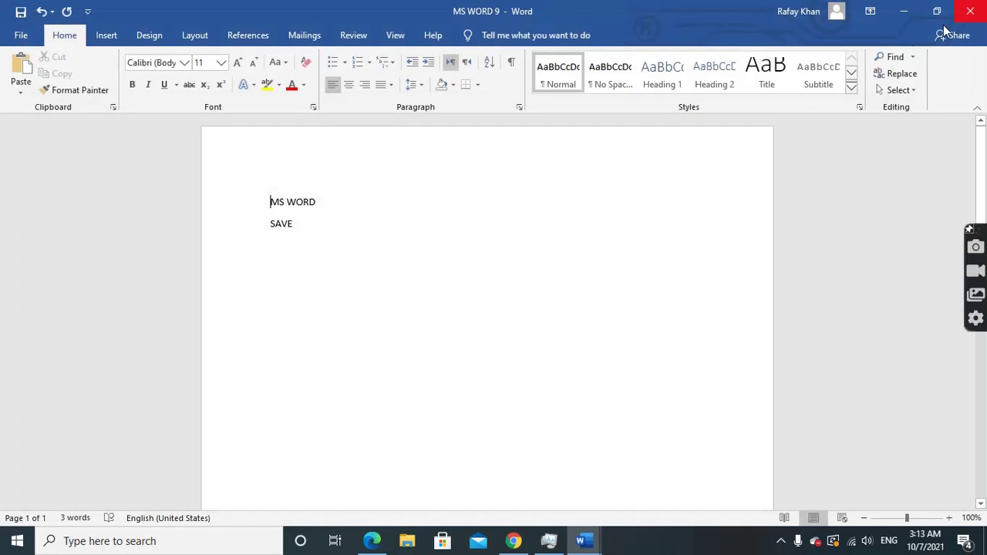
click(21, 34)
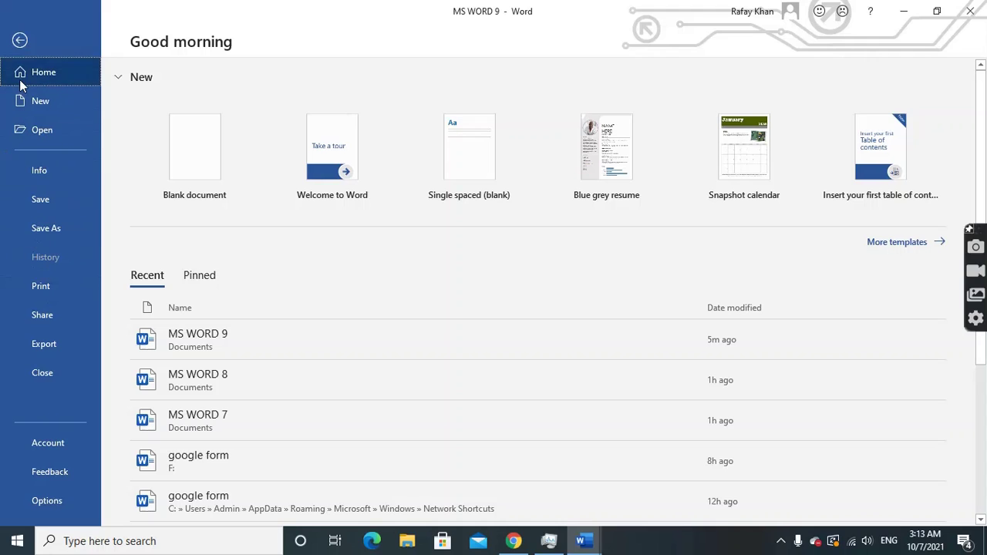
click(20, 45)
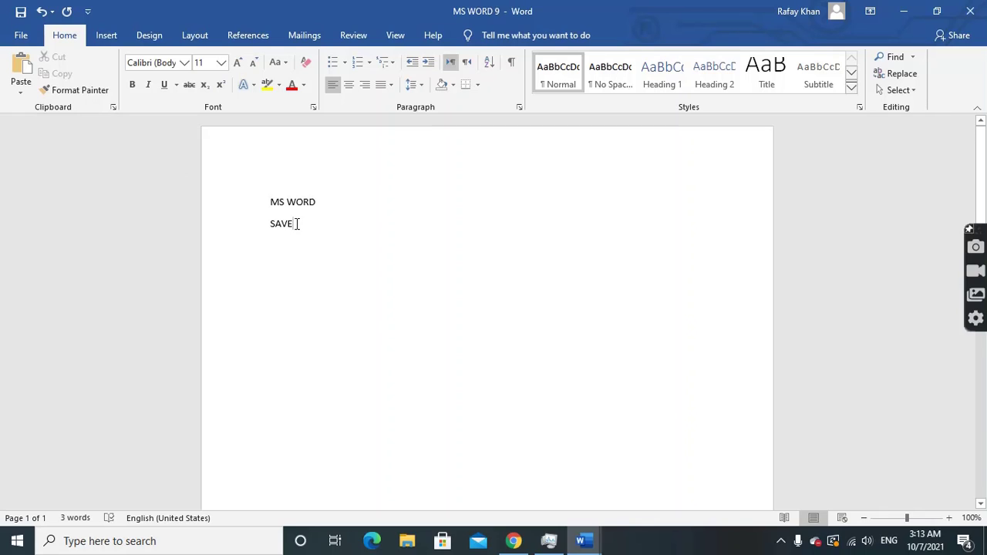
Add a line below SAVE, then cut the PRINT and WORD lines and paste them onto page 2
key(Return)
drag(270, 245, 306, 265)
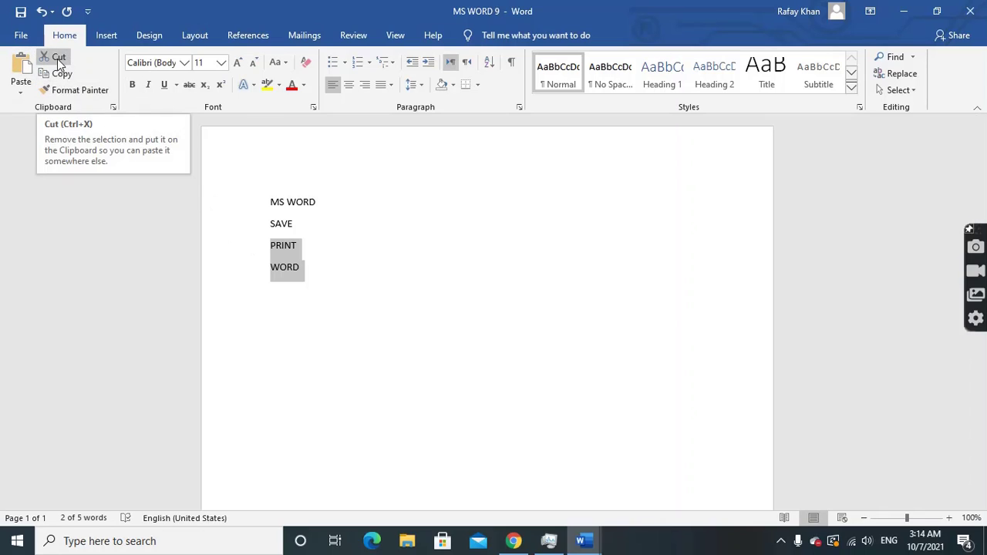
click(57, 58)
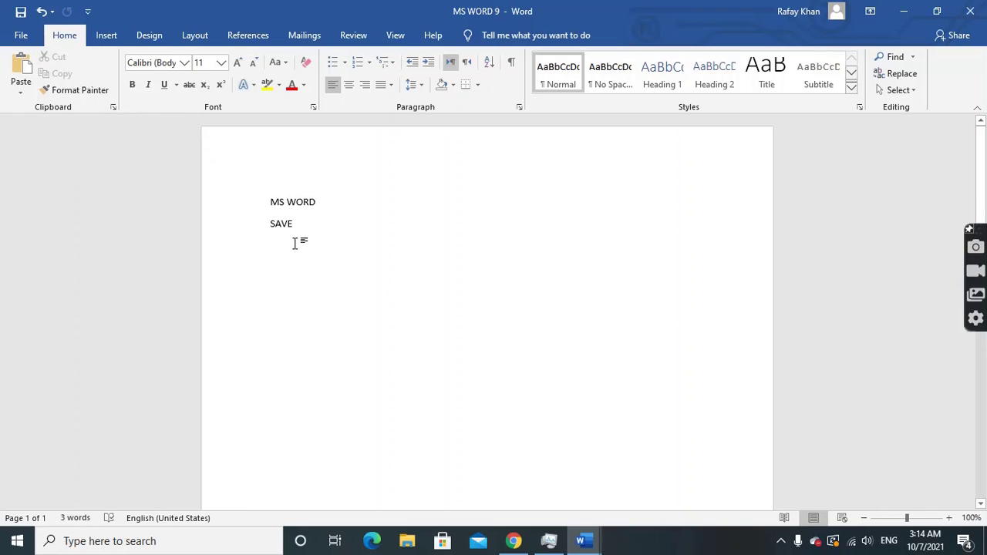
scroll(293, 244, down, 2)
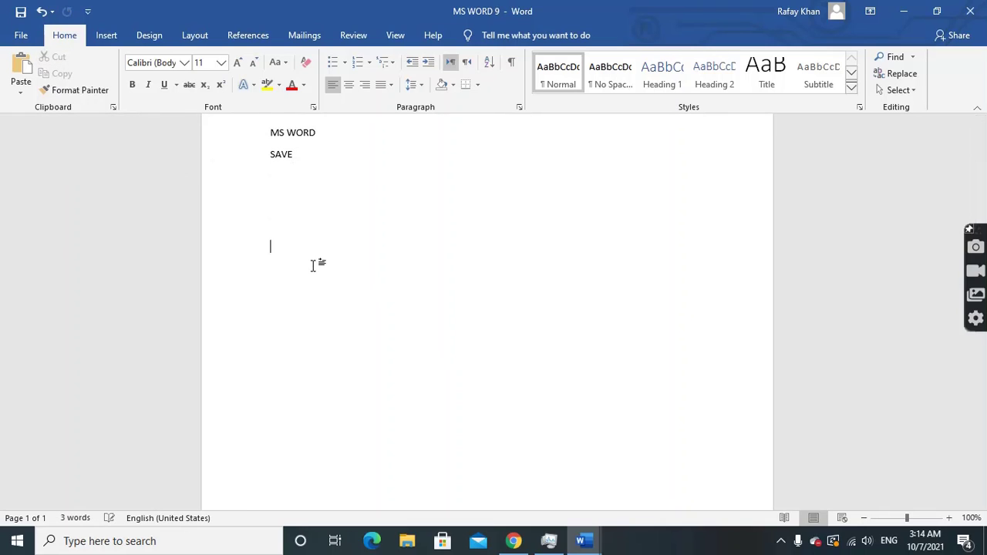
key(Return)
key(Return)
key(Return)
key(Return)
key(Return)
key(Return)
key(Return)
key(Return)
key(Return)
key(Return)
key(Return)
key(Return)
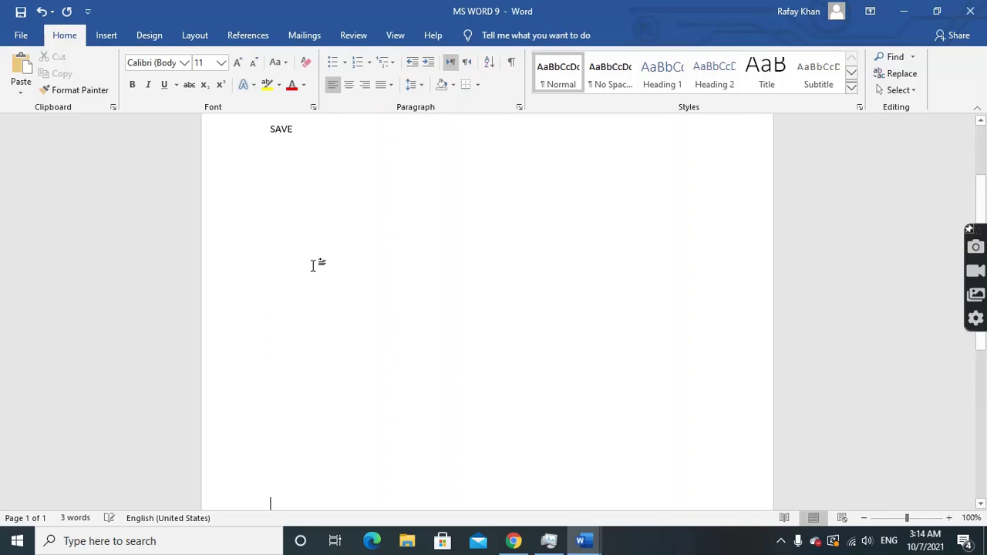
key(Return)
key(Return)
key(Return)
key(Return)
key(Return)
key(Return)
key(Return)
key(Return)
key(Return)
key(Return)
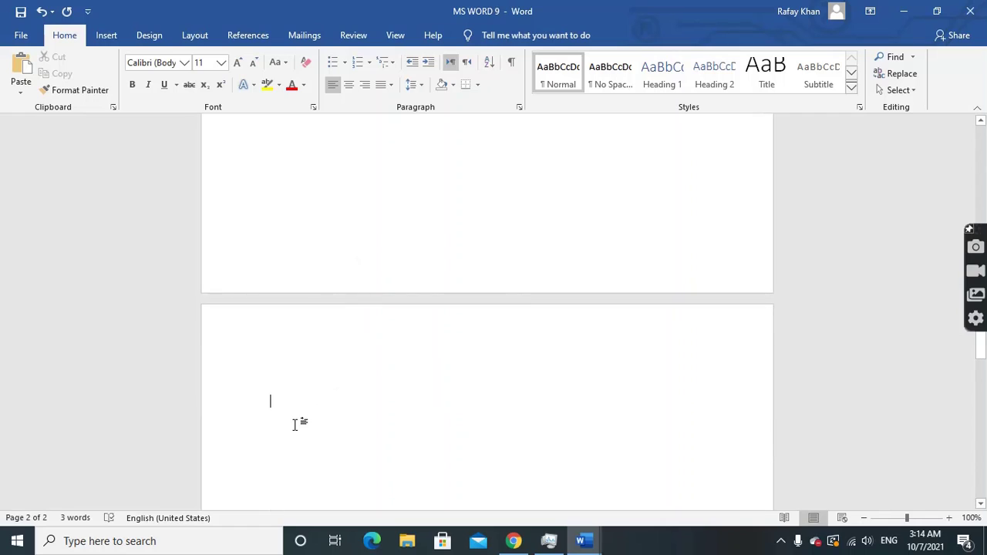
click(21, 71)
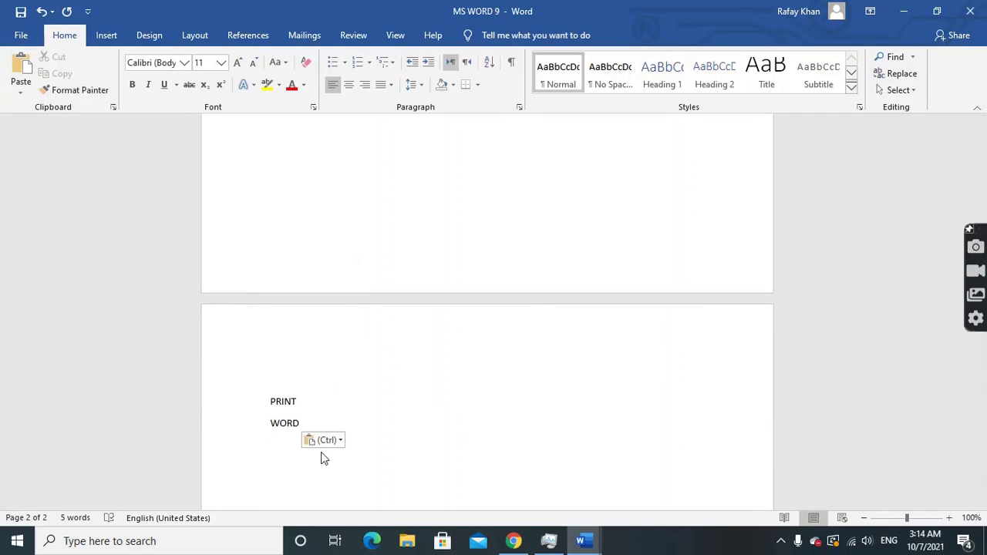
Undo the page-2 paste so PRINT and WORD sit beneath SAVE again
scroll(288, 414, up, 8)
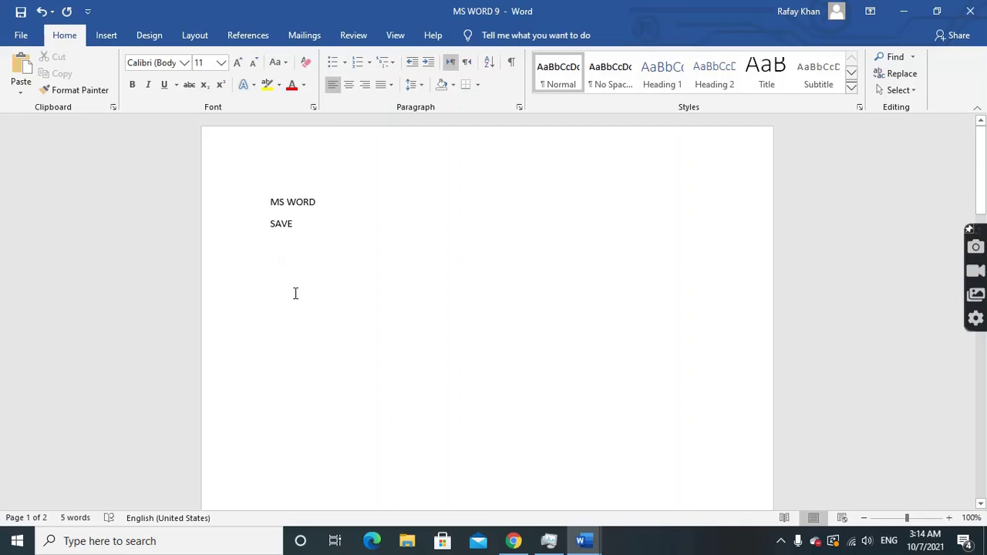
scroll(295, 293, down, 8)
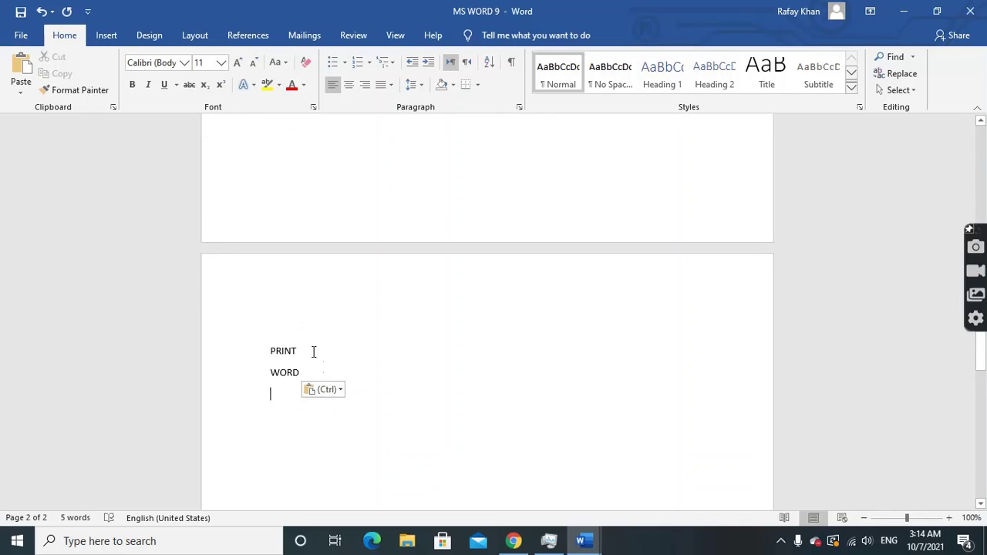
click(43, 13)
scroll(282, 312, up, 8)
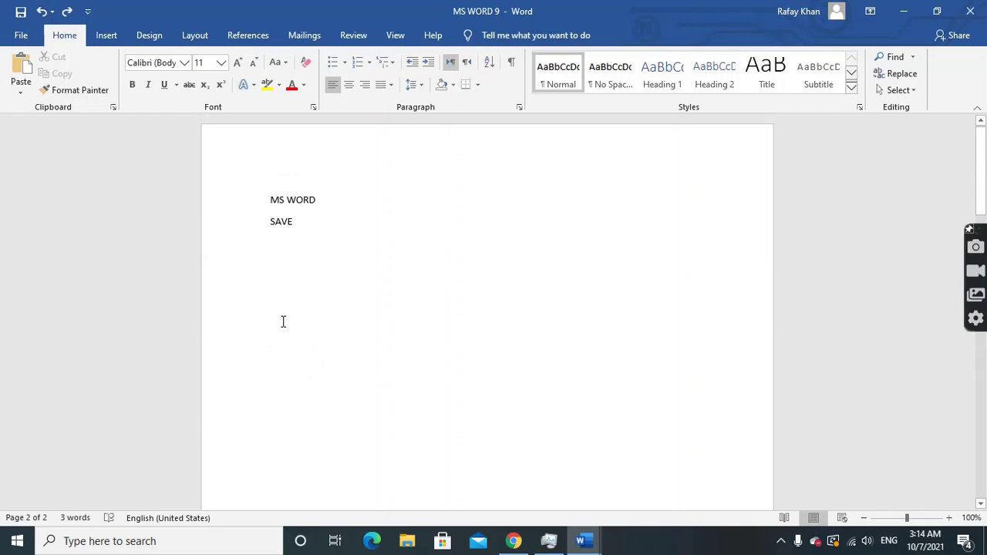
click(42, 13)
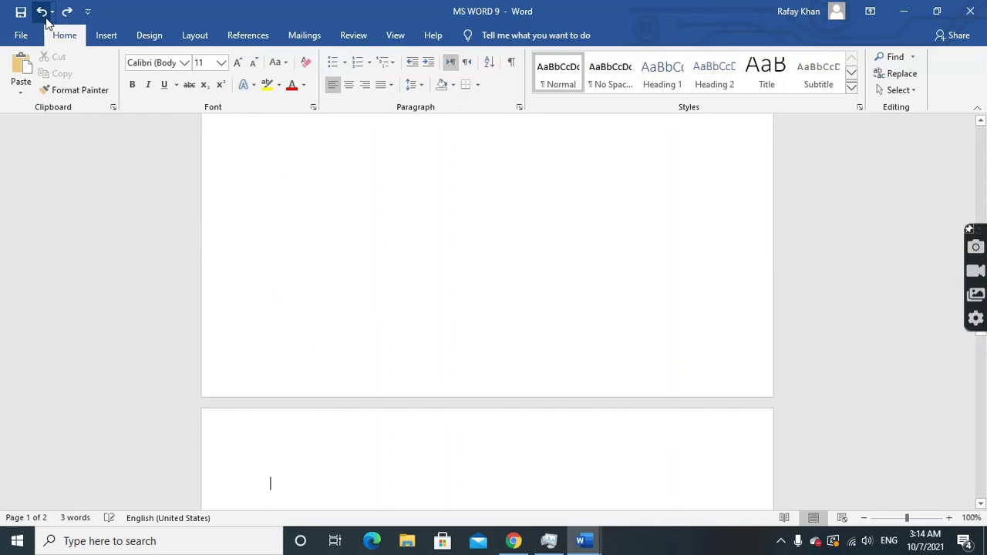
scroll(304, 324, up, 6)
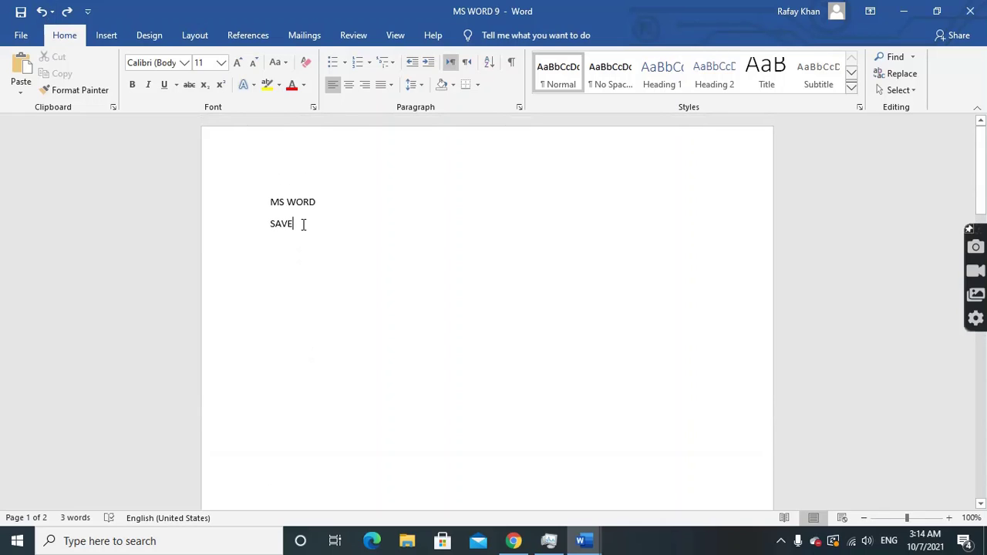
key(Return)
drag(268, 202, 303, 267)
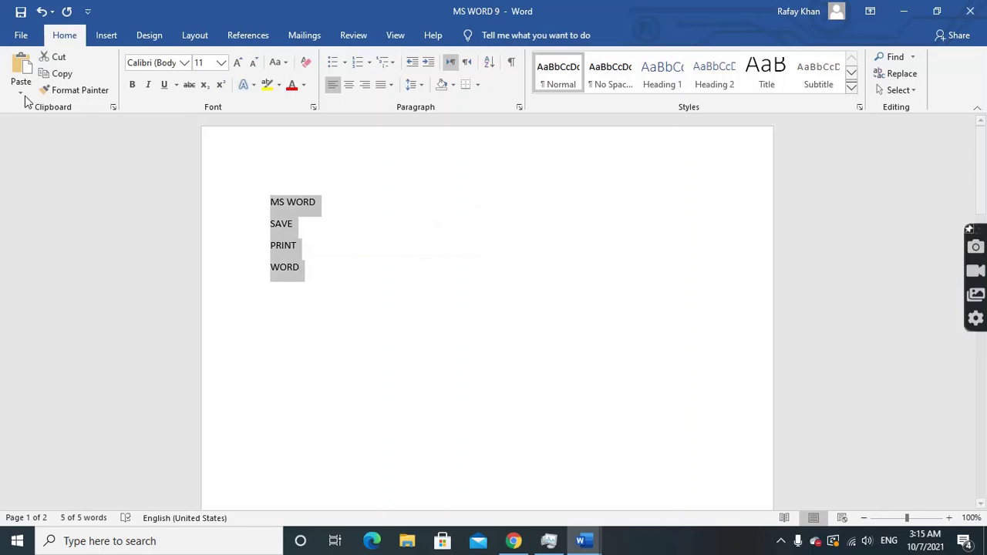
click(64, 75)
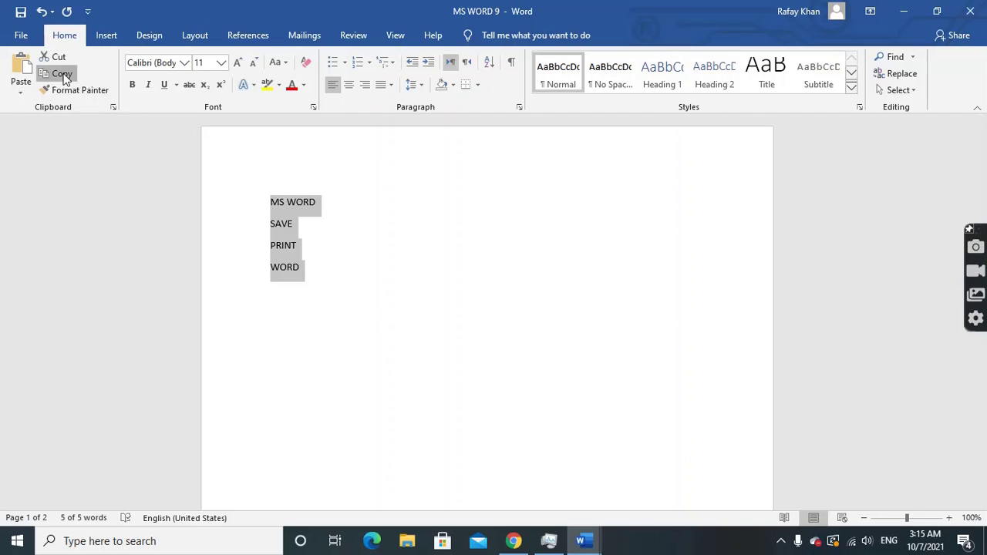
click(302, 268)
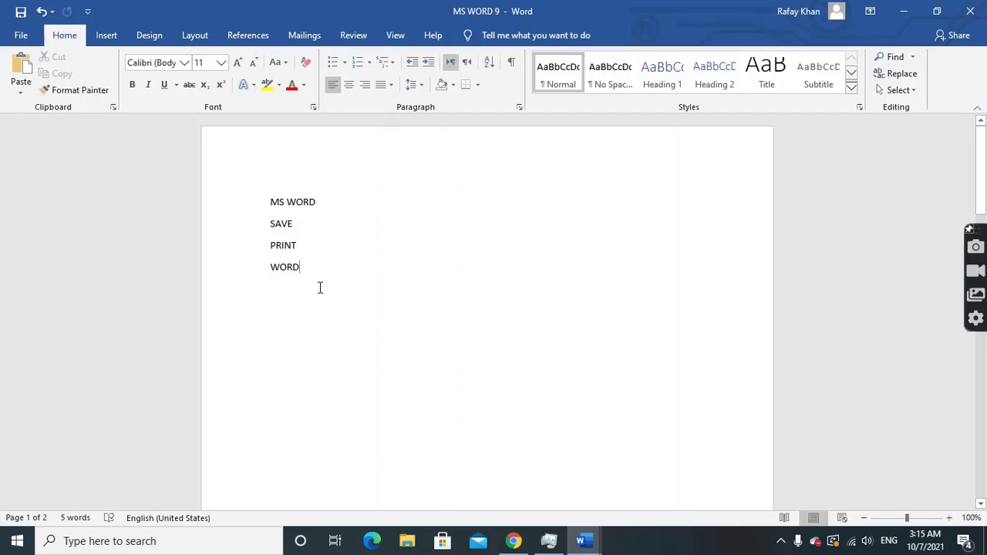
key(Return)
key(Return)
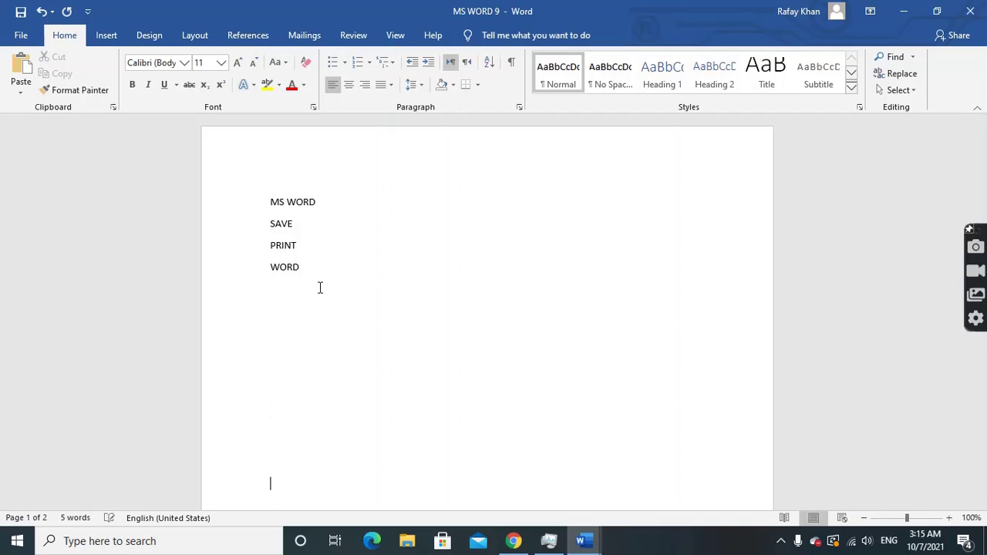
key(Return)
key(Return)
key(Return)
key(Return)
key(Return)
key(Return)
key(Return)
key(Return)
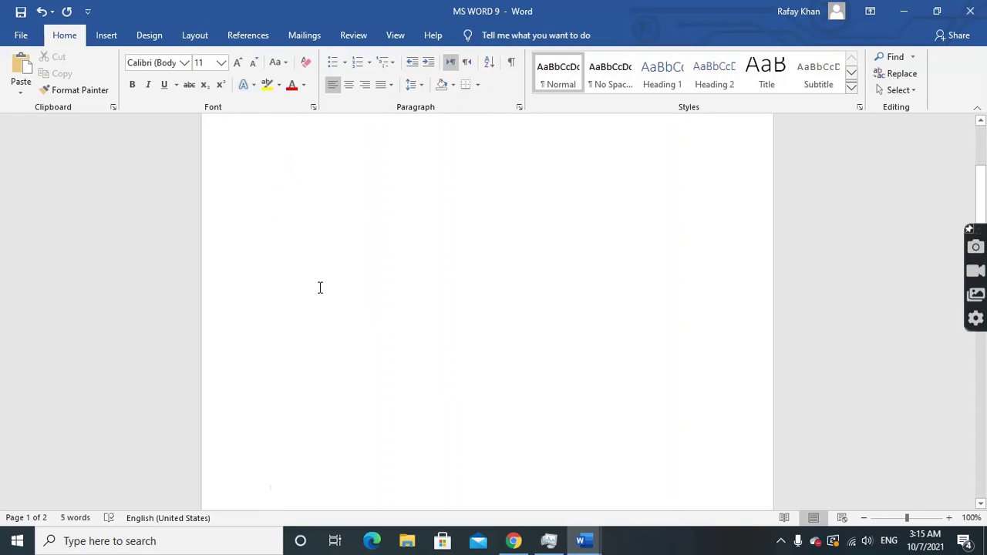
click(21, 86)
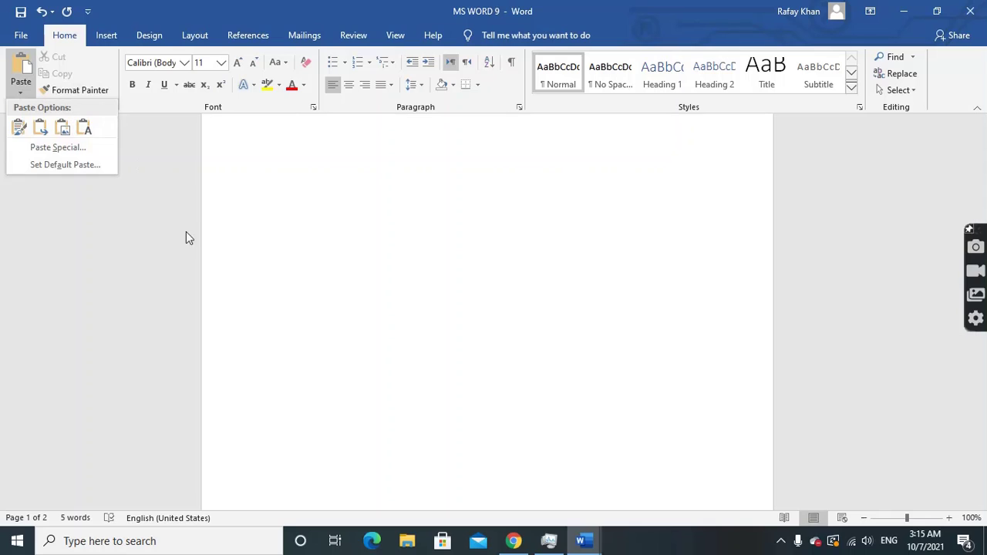
click(31, 89)
scroll(288, 381, up, 4)
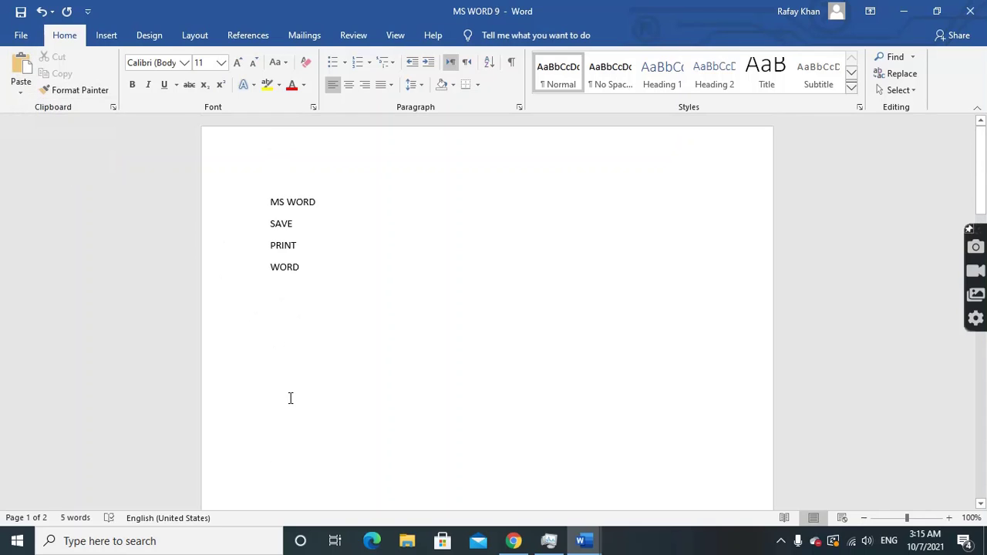
scroll(288, 381, down, 3)
scroll(287, 387, up, 1)
scroll(287, 387, down, 5)
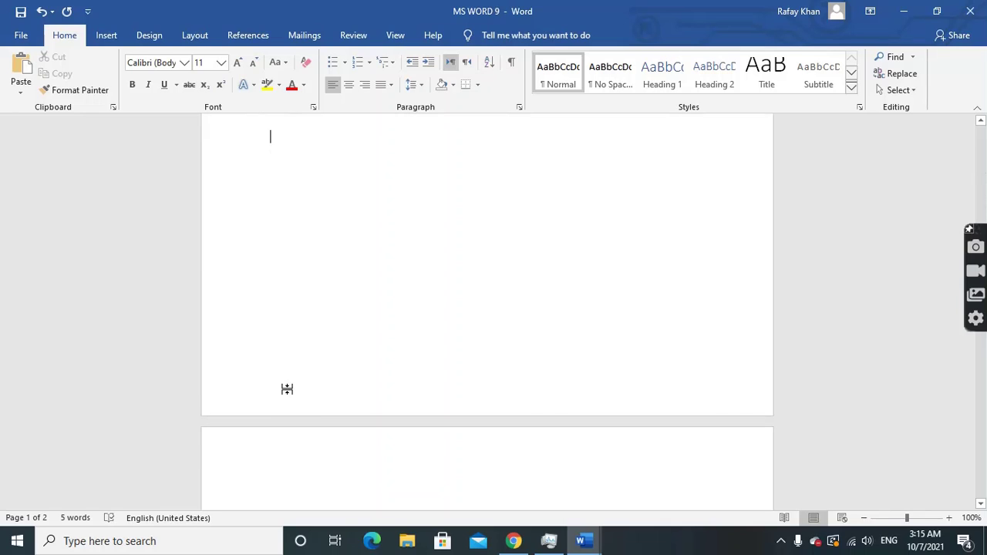
right_click(286, 140)
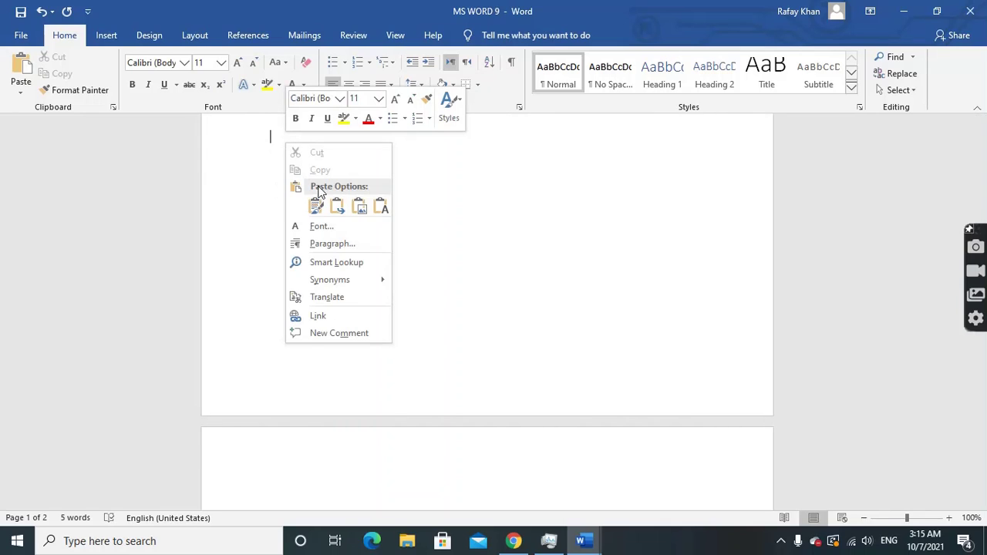
scroll(429, 209, up, 3)
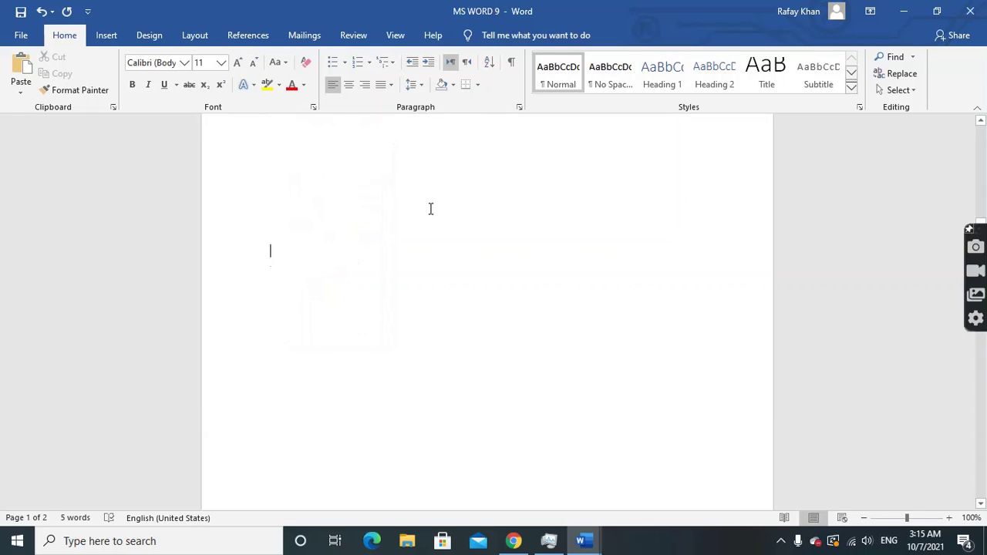
drag(270, 165, 311, 238)
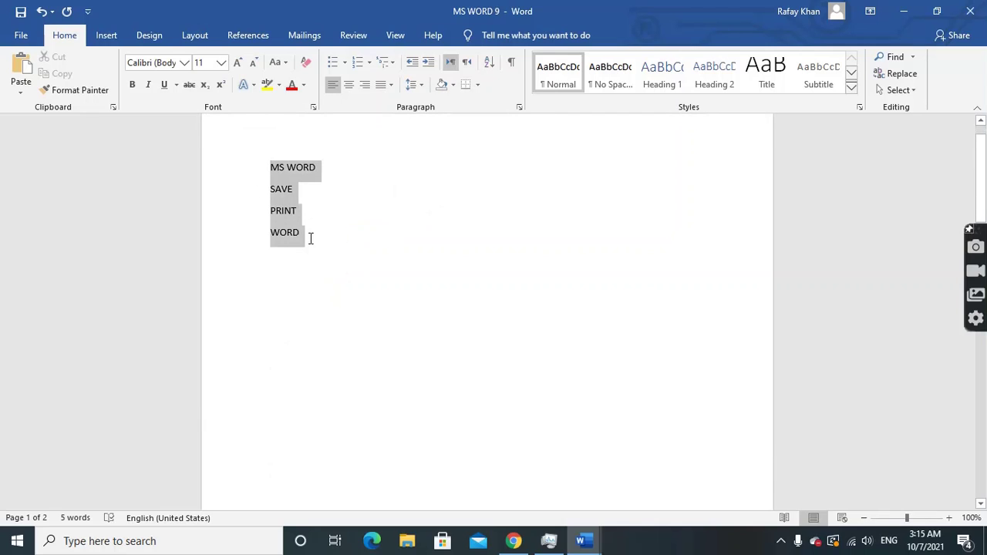
right_click(280, 210)
click(304, 234)
scroll(280, 337, down, 5)
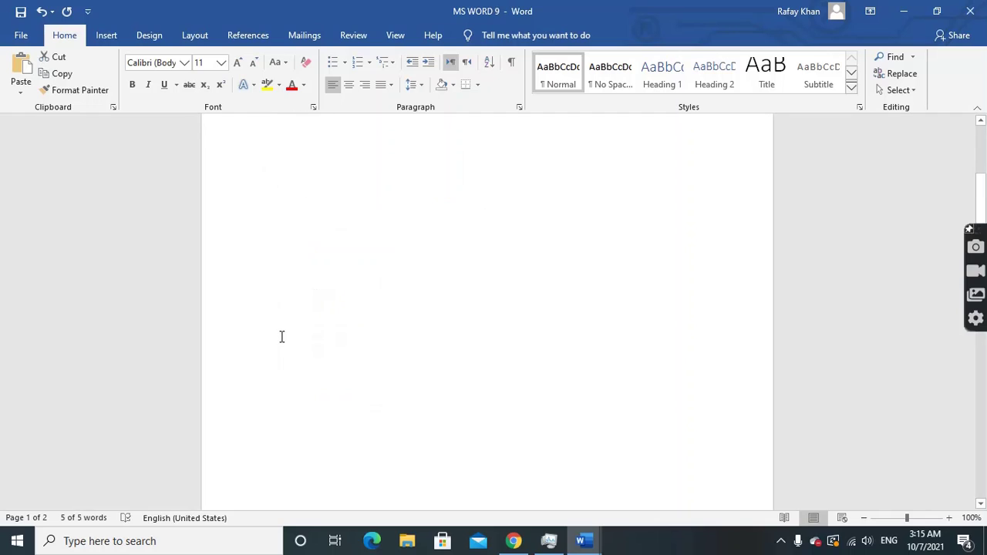
scroll(286, 286, up, 4)
double_click(286, 285)
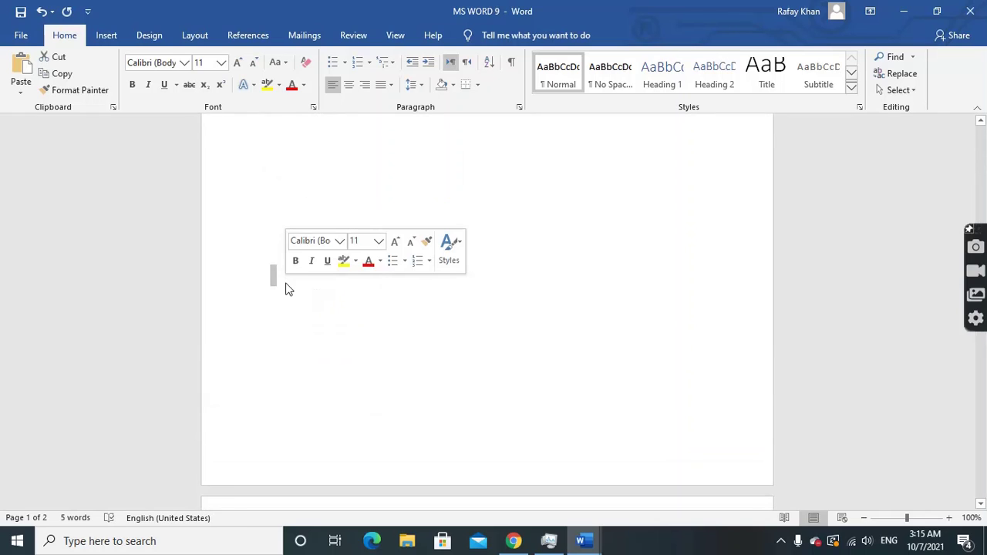
click(22, 92)
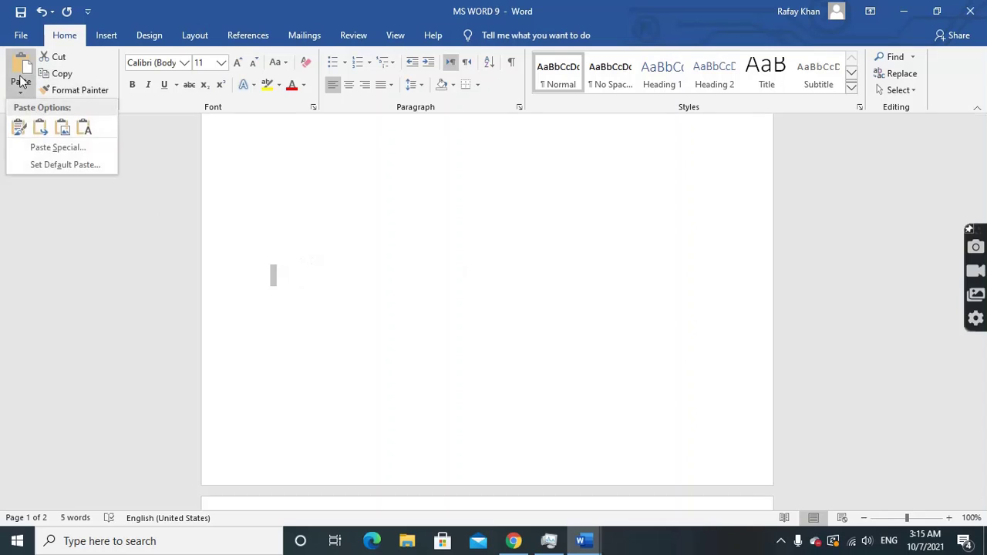
click(22, 92)
click(22, 92)
right_click(272, 260)
click(311, 324)
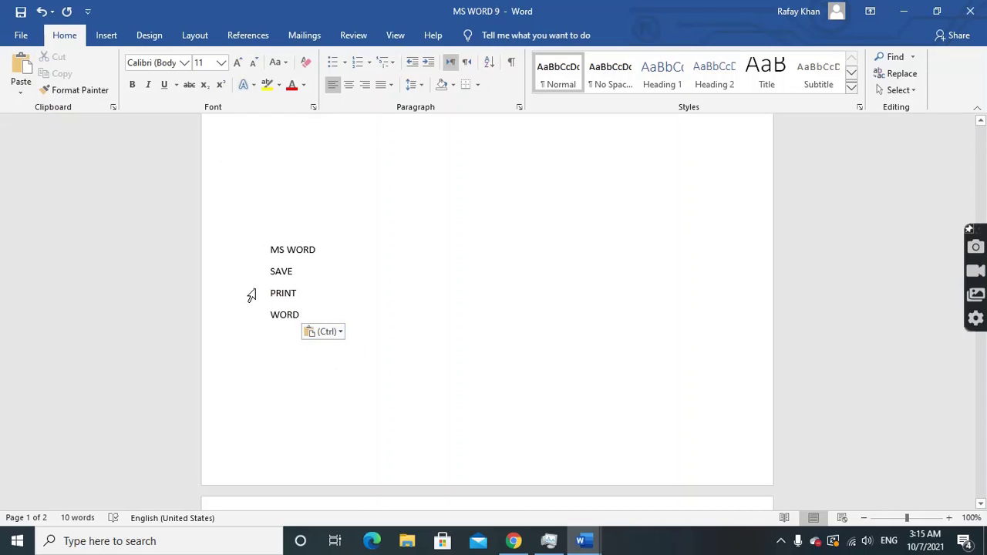
scroll(284, 294, up, 7)
scroll(309, 299, down, 7)
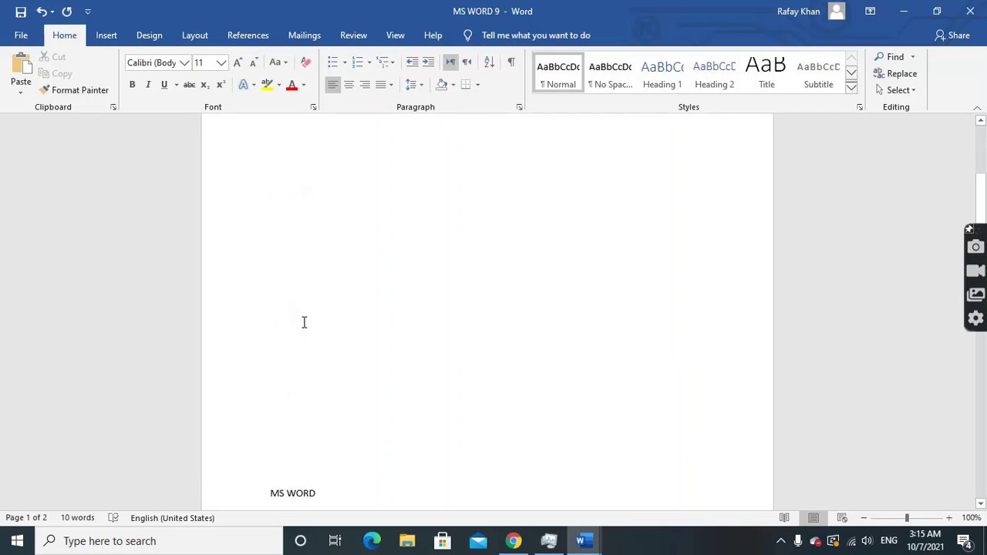
scroll(291, 381, up, 7)
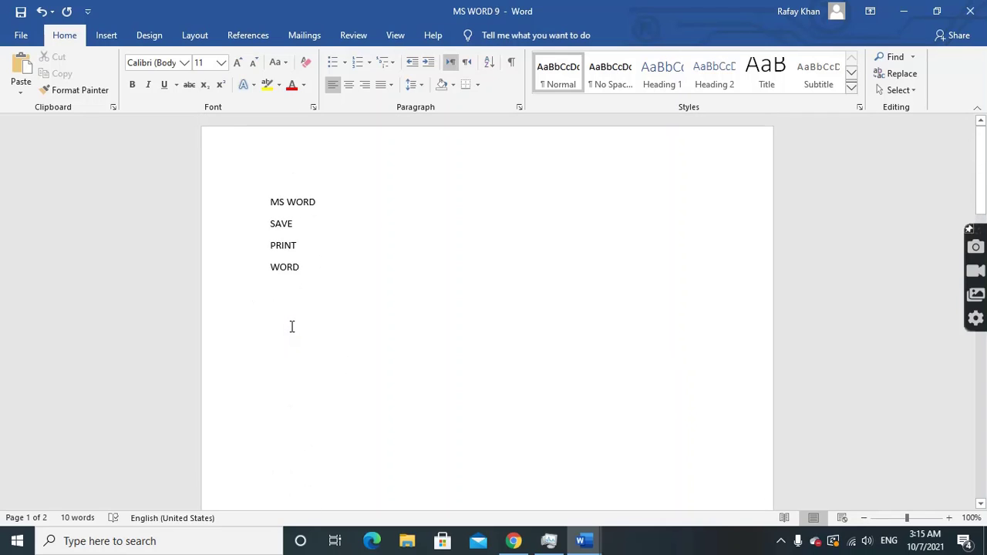
click(43, 11)
scroll(254, 317, up, 7)
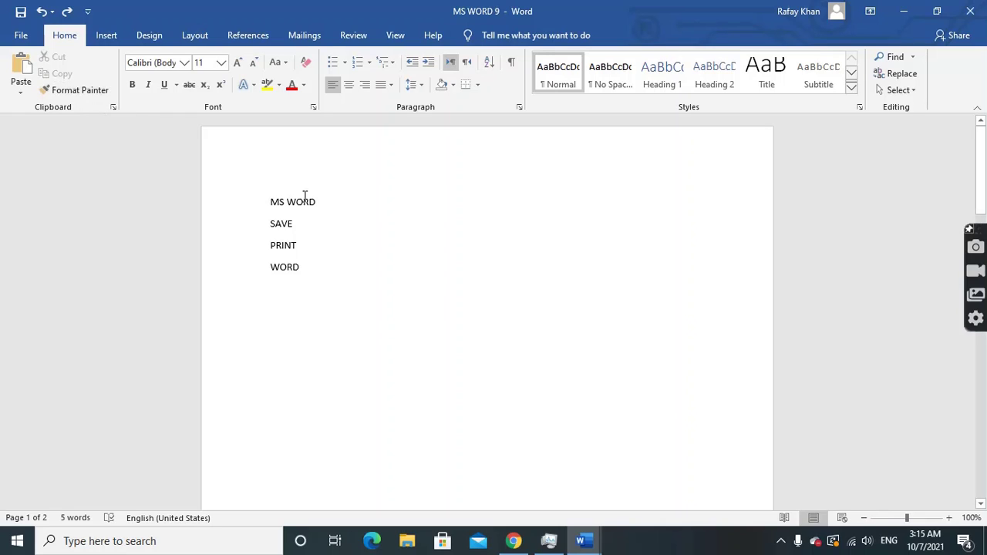
Make the MS WORD line bold, italic and underlined
drag(326, 205, 238, 201)
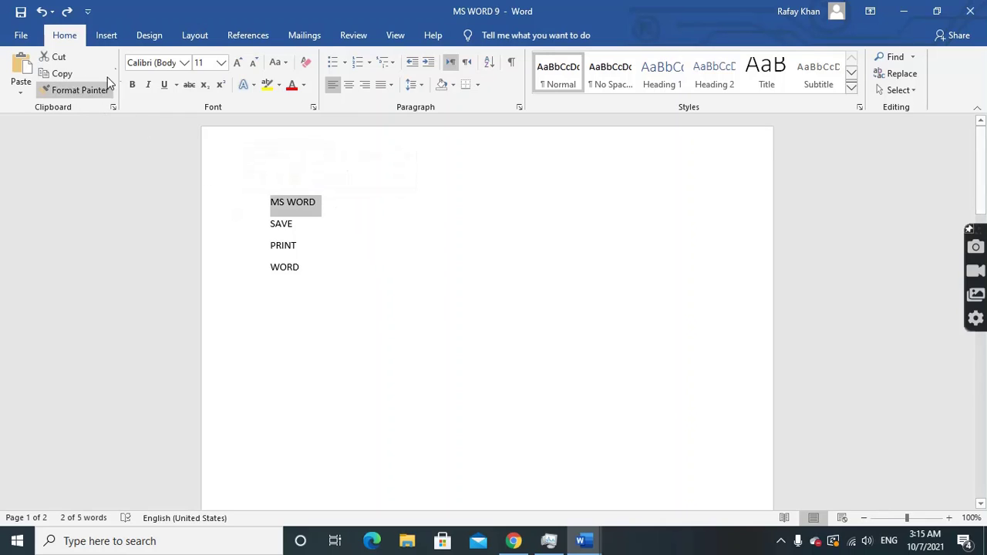
click(133, 85)
click(148, 84)
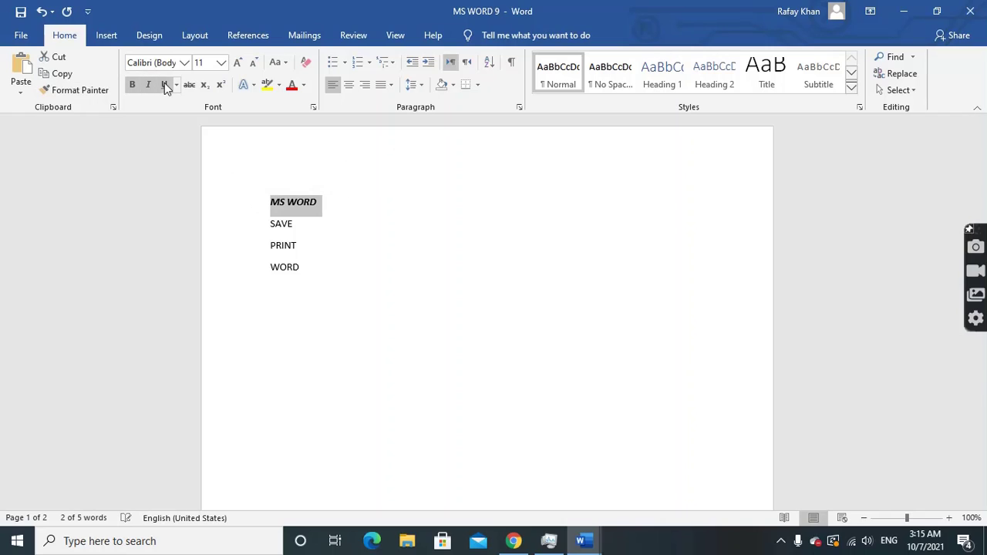
click(164, 84)
Copy MS WORD's formatting onto the WORD line with Format Painter
click(56, 90)
click(330, 208)
click(258, 203)
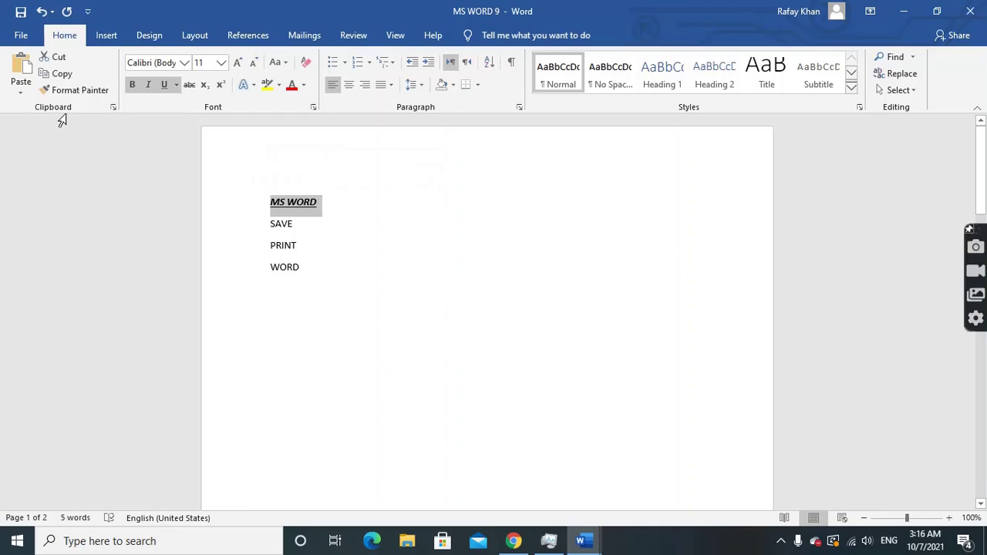
click(70, 91)
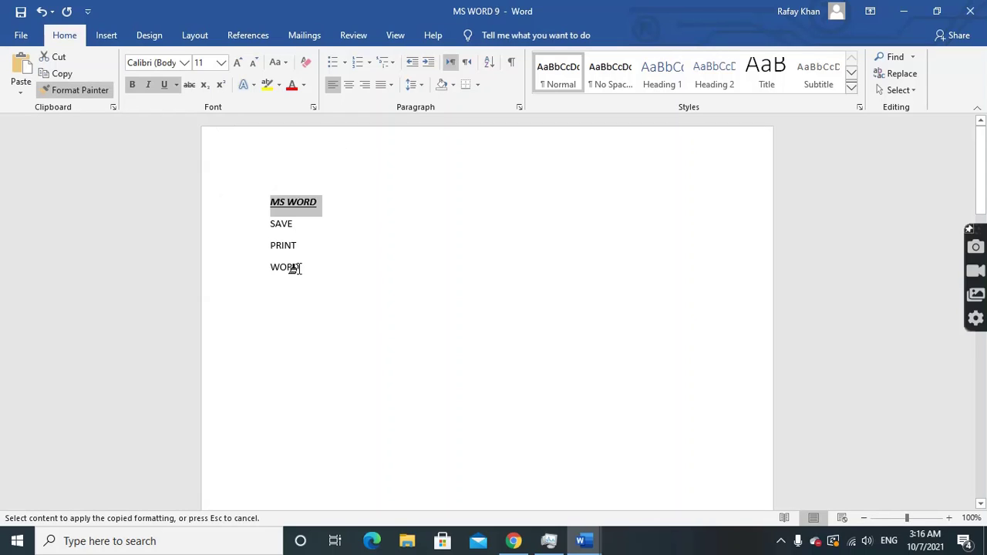
mouse_move(299, 268)
mouse_down()
mouse_move(260, 268)
mouse_move(271, 273)
mouse_up()
click(293, 332)
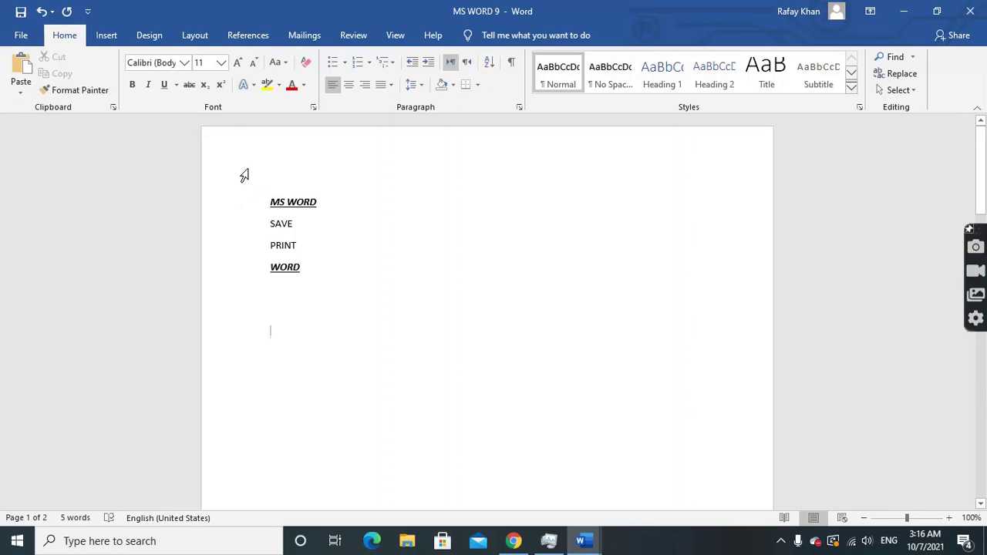
Undo WORD's copied formatting and drag WORD above MS WORD to the top
click(22, 91)
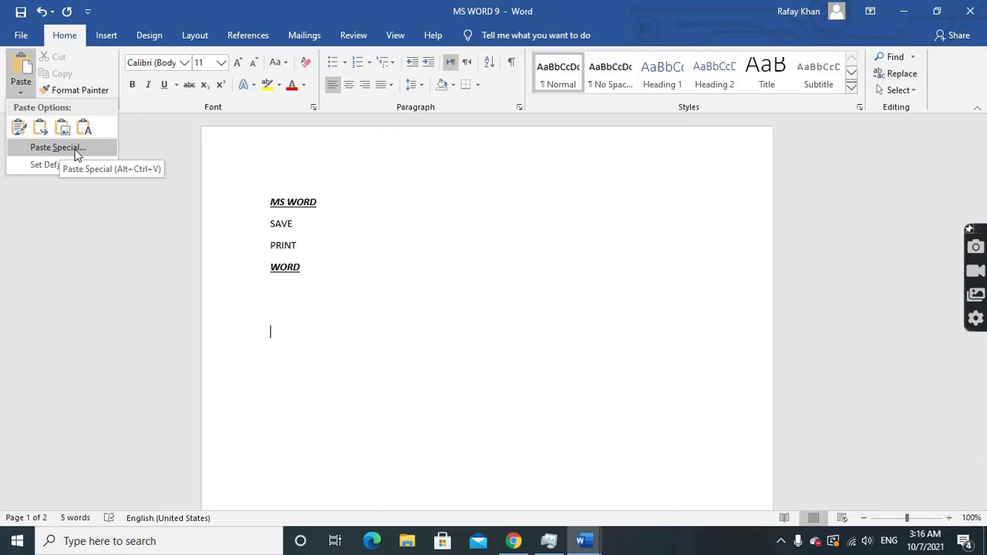
click(343, 238)
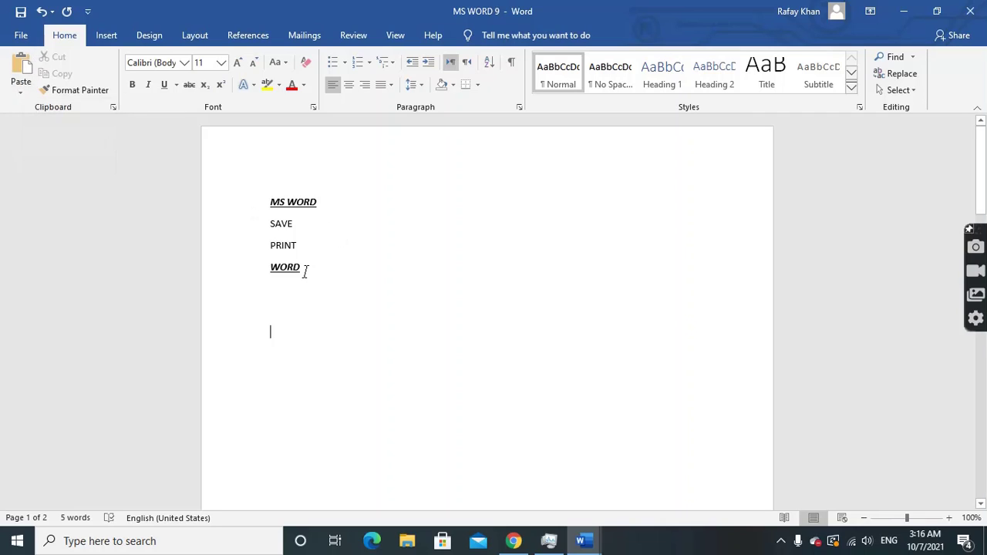
click(41, 11)
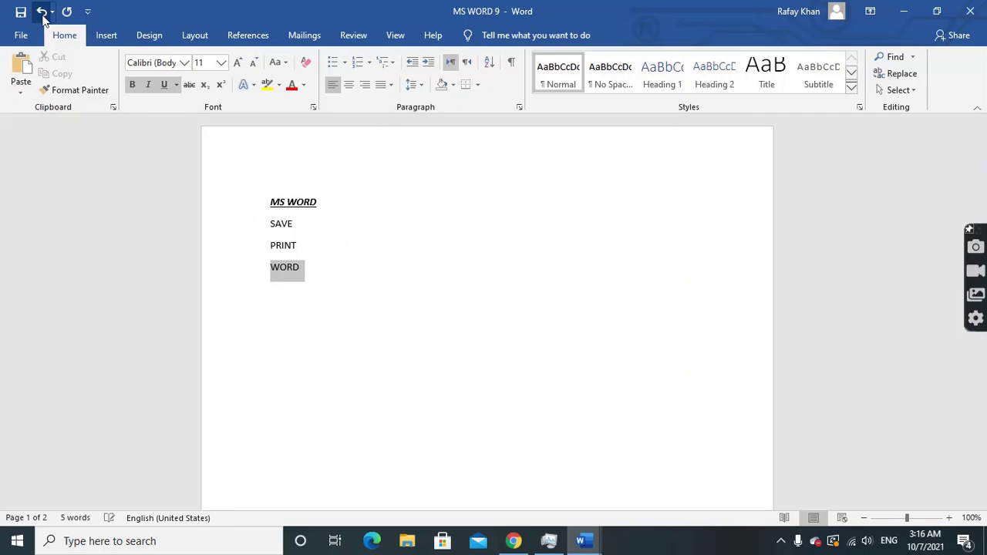
drag(293, 270, 271, 202)
click(312, 277)
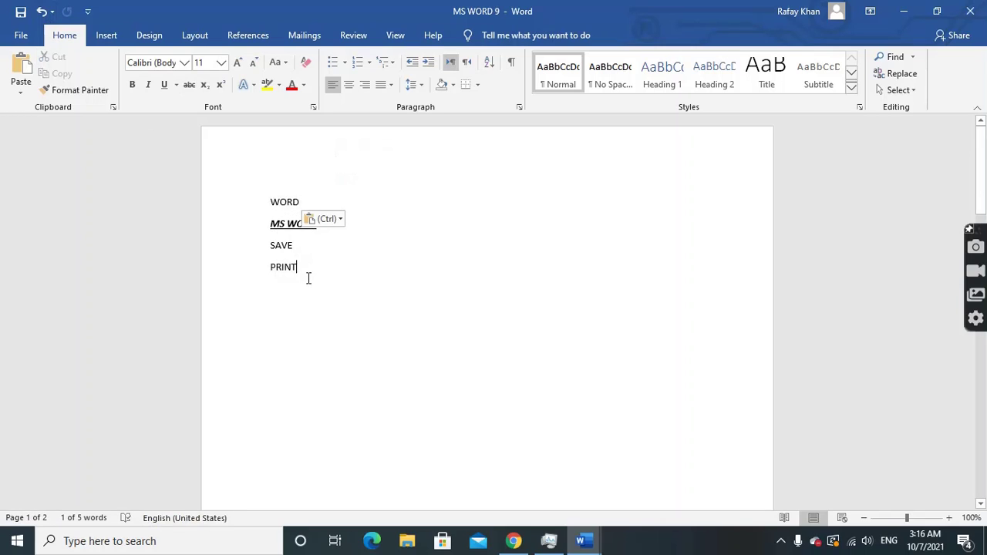
click(305, 222)
Select all four lines (WORD, MS WORD, SAVE, PRINT) and copy them
drag(266, 199, 302, 271)
click(304, 224)
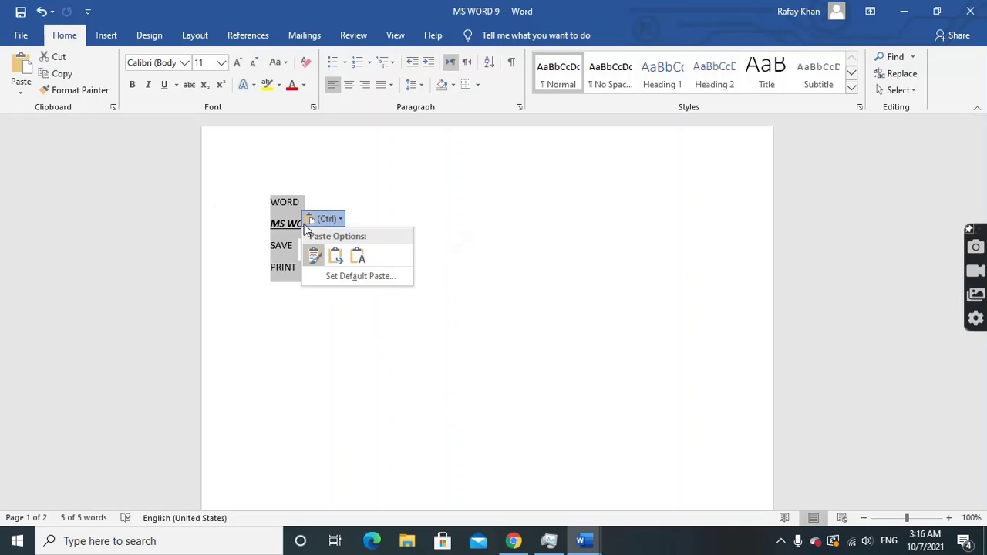
right_click(289, 228)
click(319, 254)
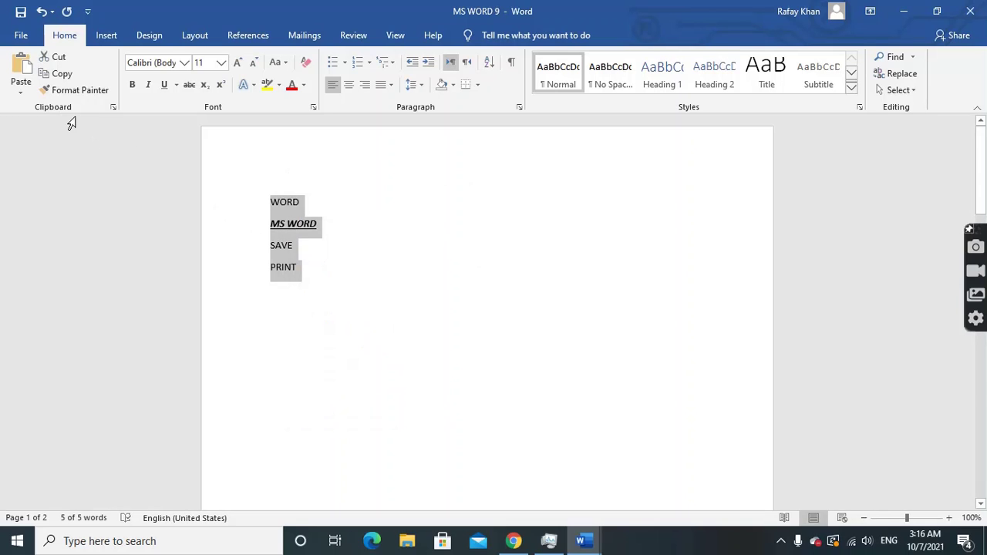
click(21, 91)
click(45, 150)
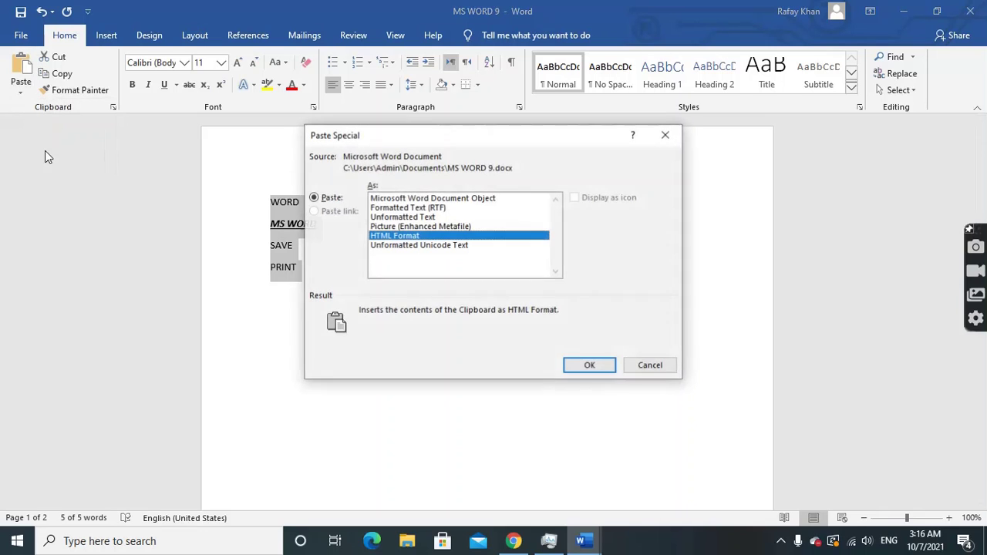
click(414, 226)
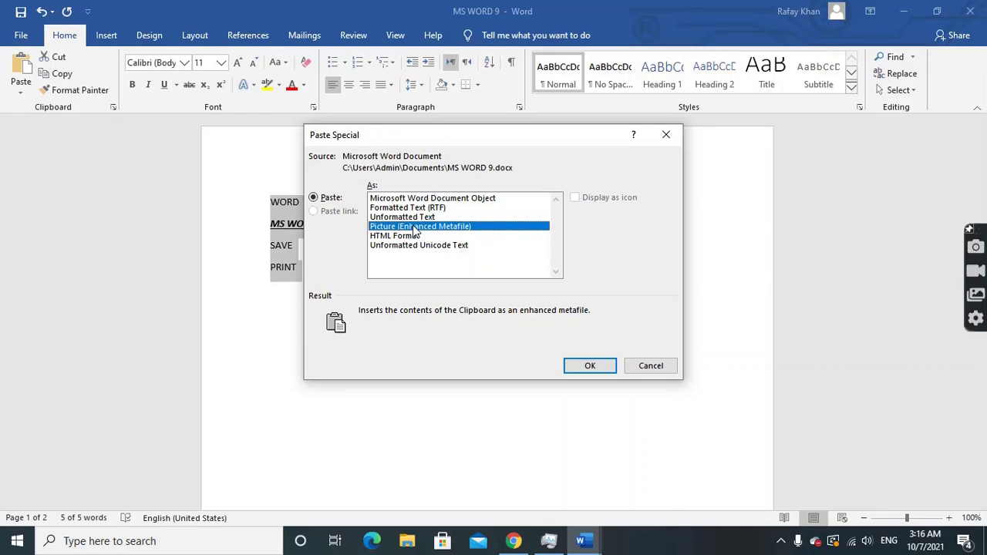
click(590, 365)
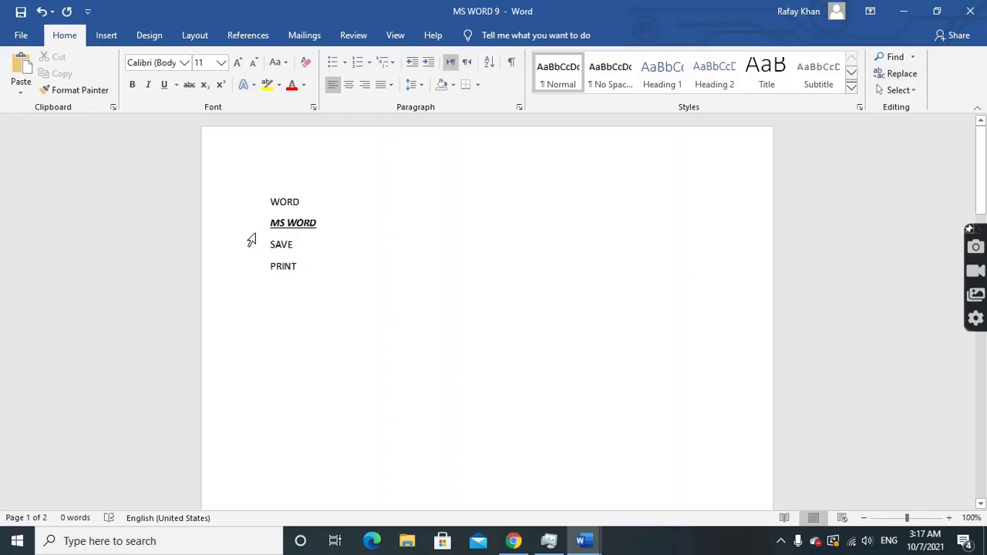
click(289, 232)
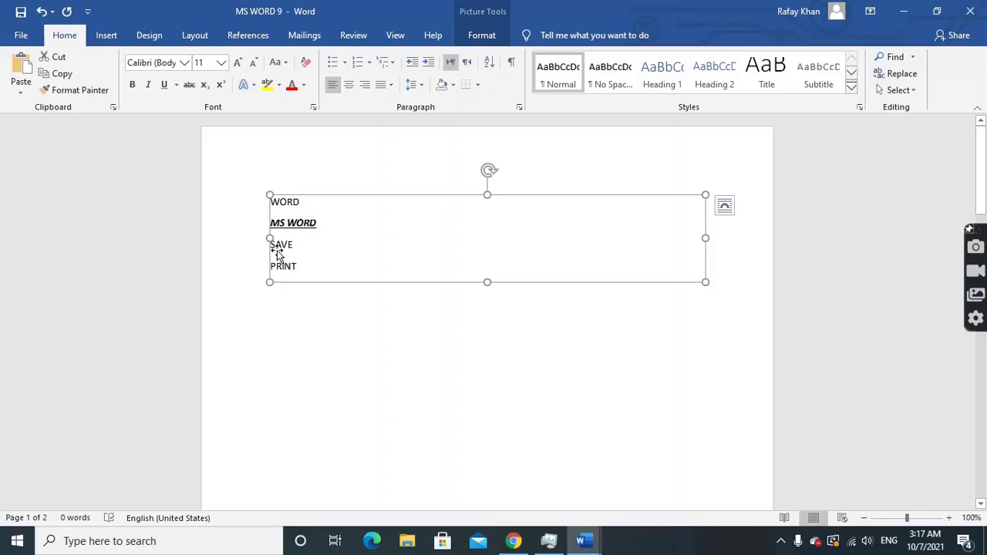
double_click(345, 202)
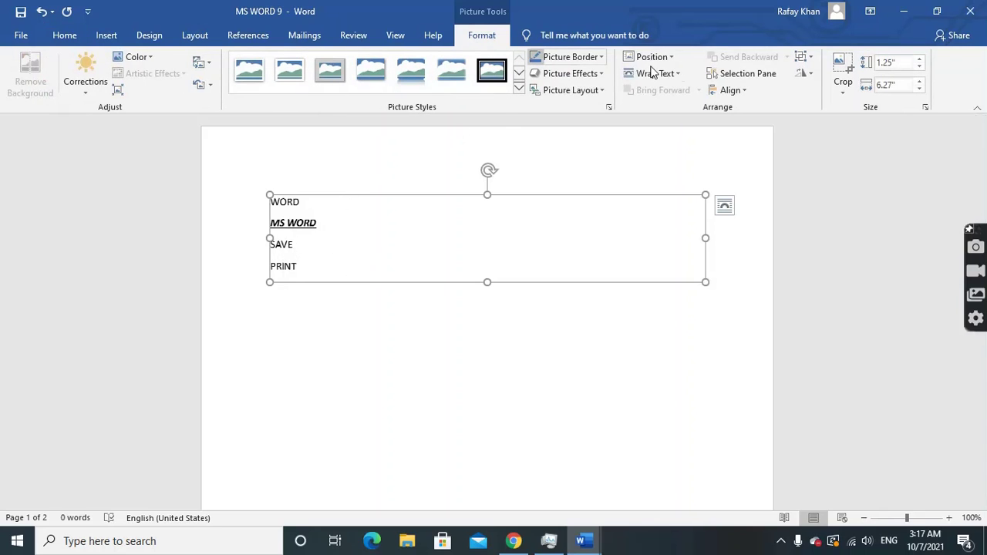
click(40, 12)
click(328, 273)
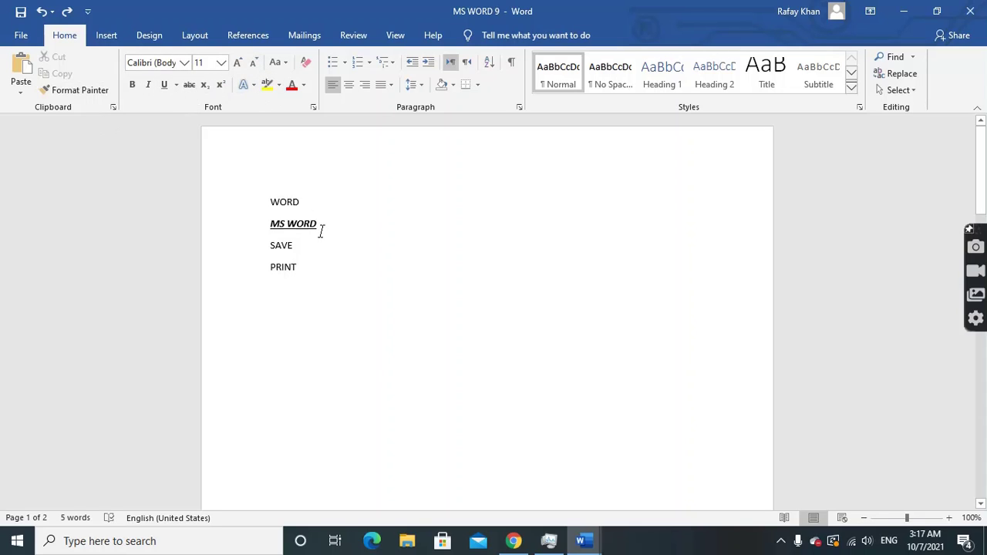
Select the MS WORD line and change its font to Arial Black
drag(319, 226, 282, 199)
click(370, 208)
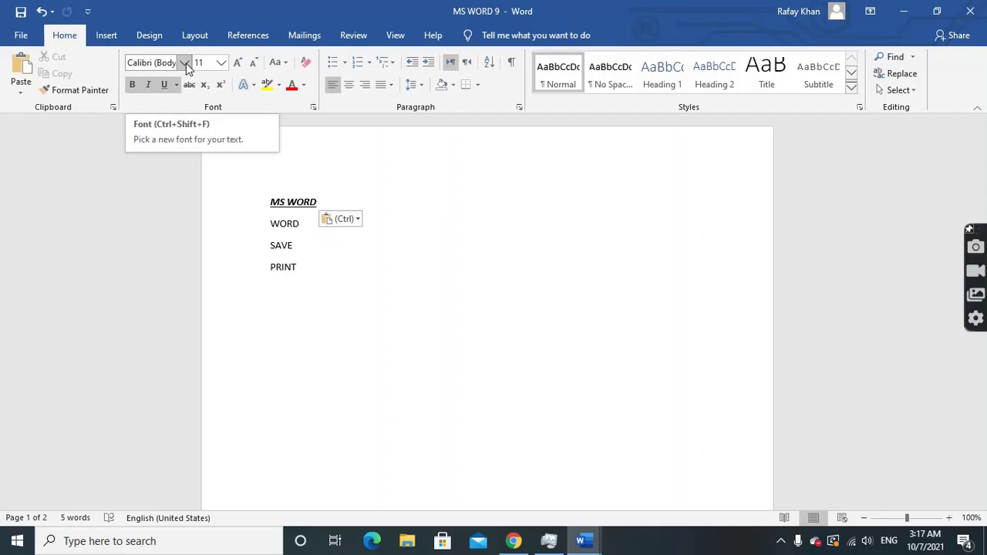
drag(323, 203, 269, 201)
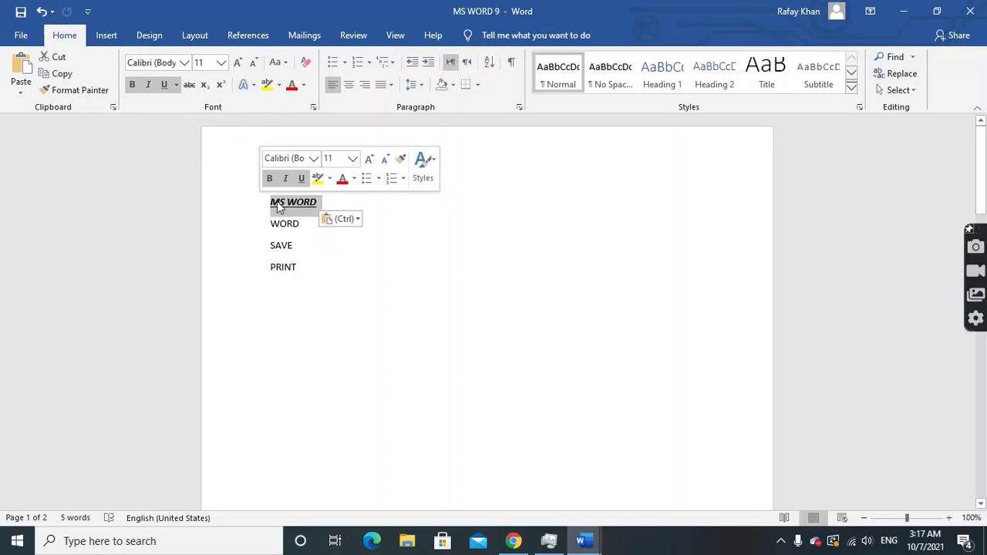
click(185, 63)
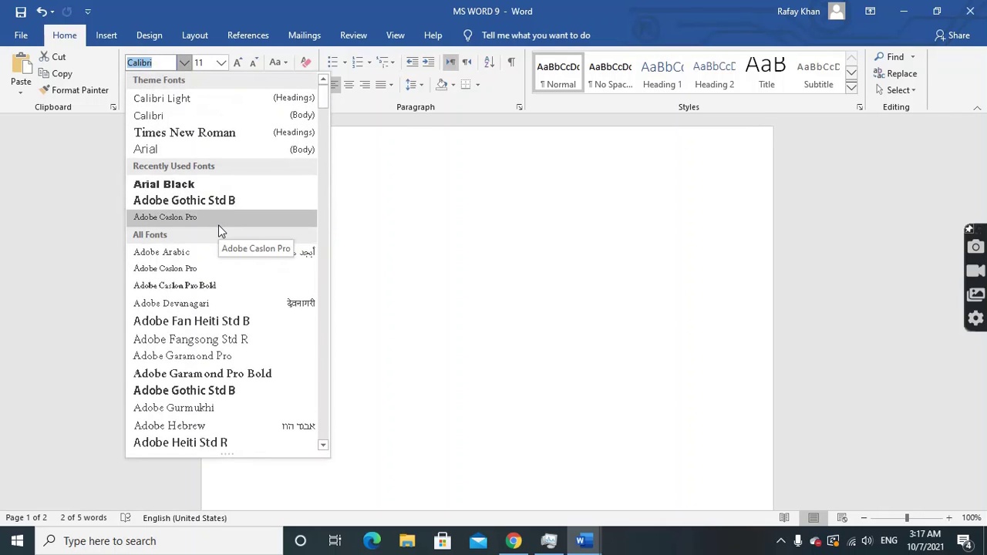
scroll(218, 232, down, 6)
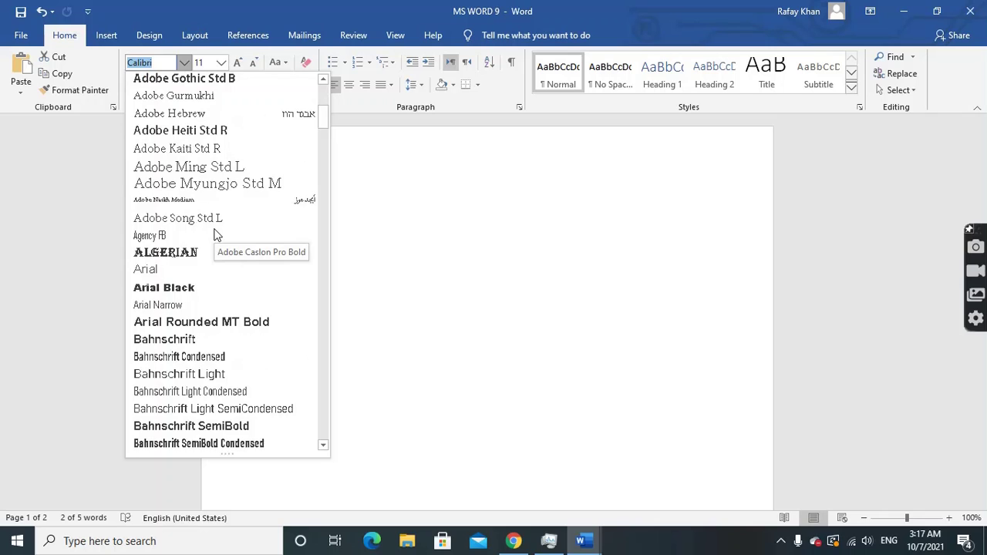
scroll(217, 235, down, 2)
scroll(216, 231, up, 2)
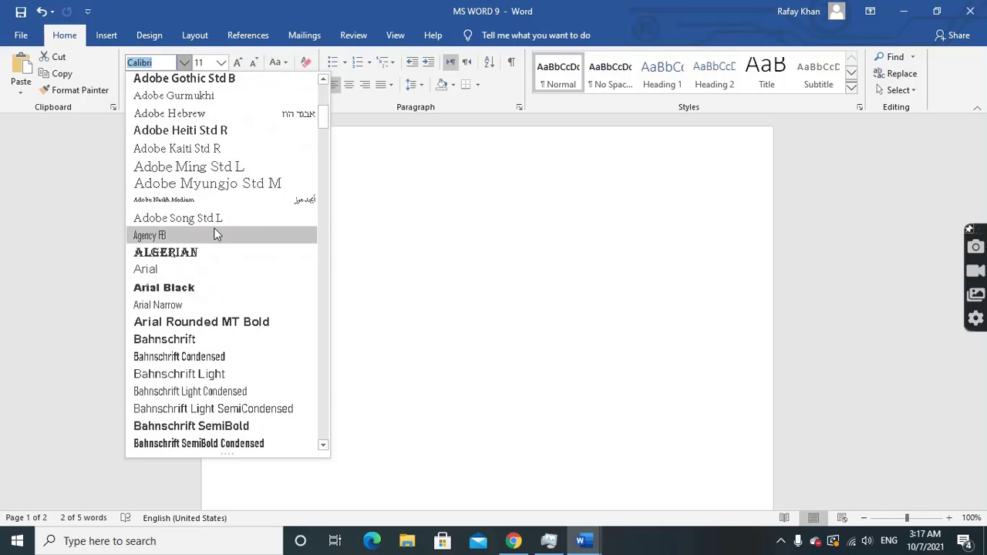
click(182, 287)
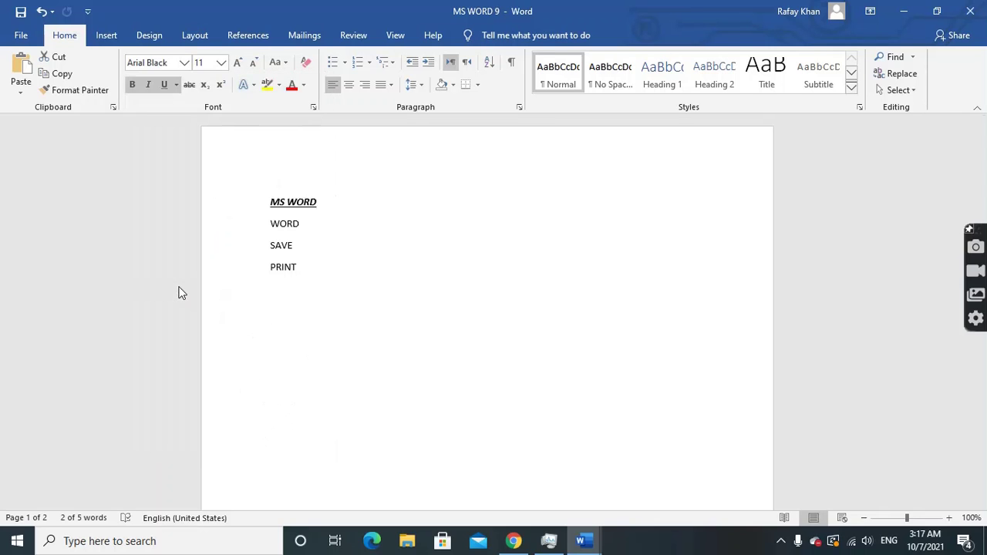
click(365, 225)
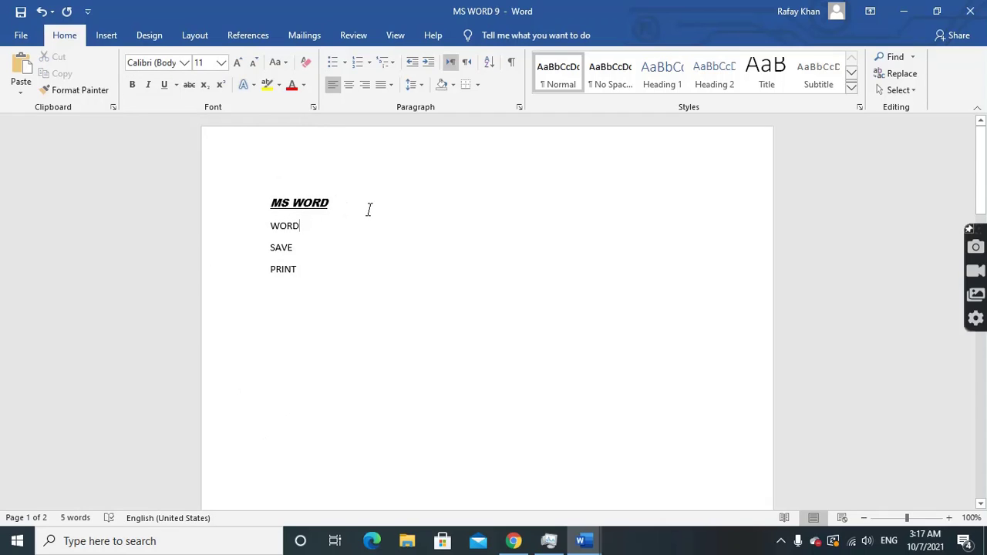
Set MS WORD to 16 pt, try Grow Font and Shrink Font, ending back at 16 pt
drag(339, 203, 255, 194)
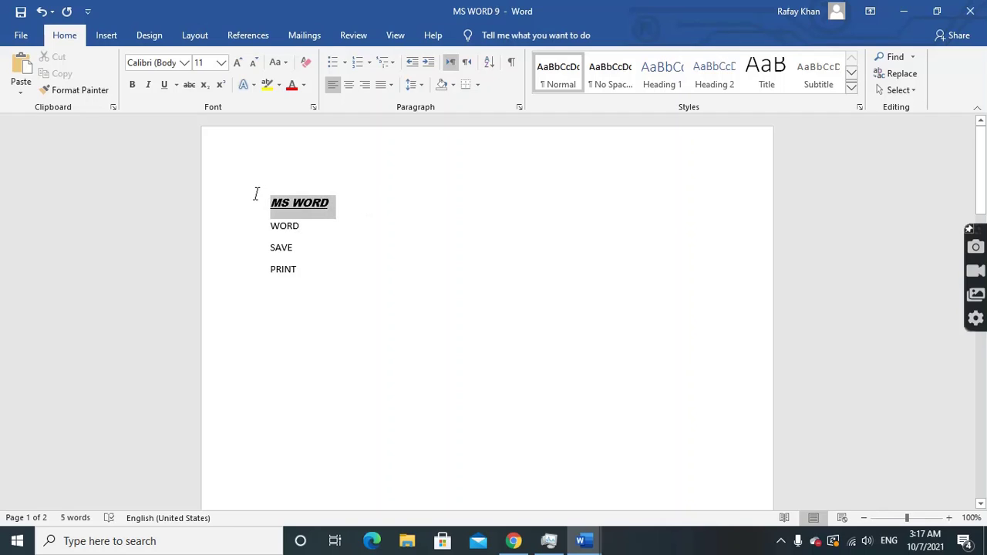
click(222, 63)
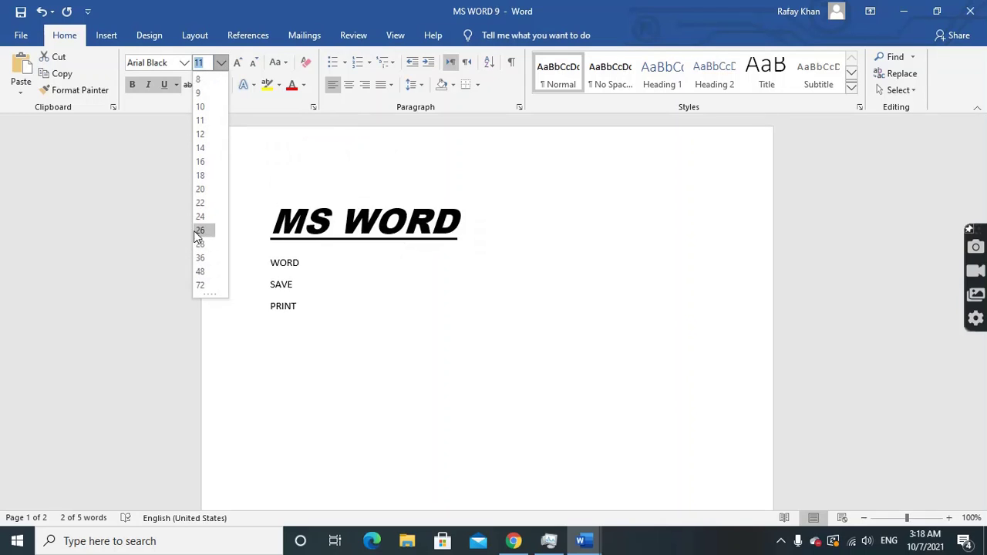
click(200, 162)
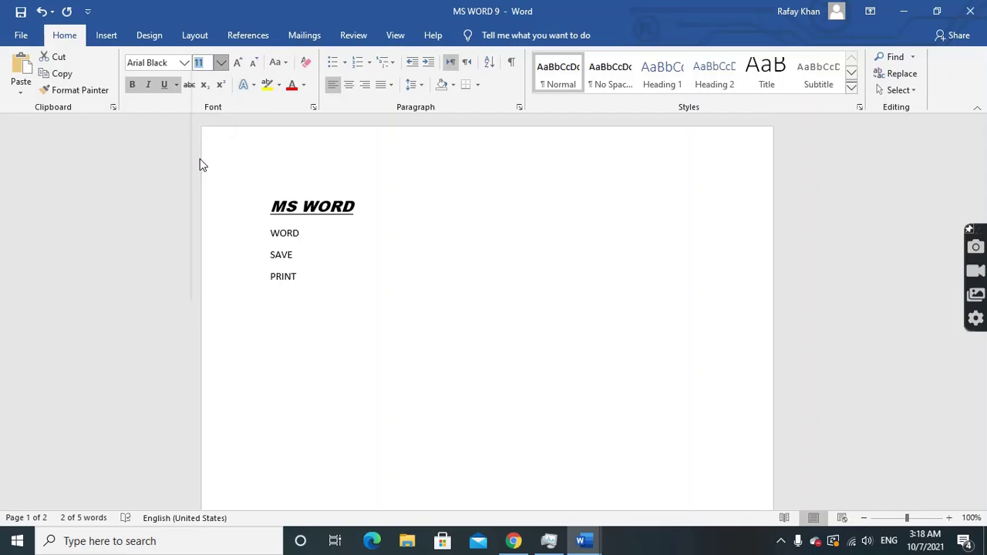
click(238, 65)
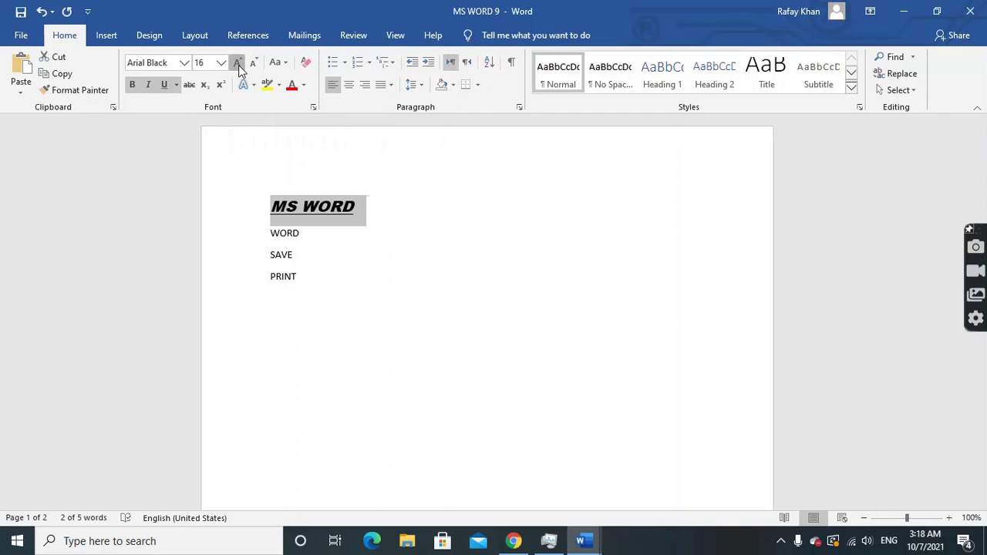
click(239, 65)
click(238, 65)
click(238, 65)
click(238, 65)
click(238, 64)
click(238, 65)
click(238, 65)
click(238, 65)
click(239, 65)
click(239, 65)
click(238, 65)
click(239, 64)
click(239, 65)
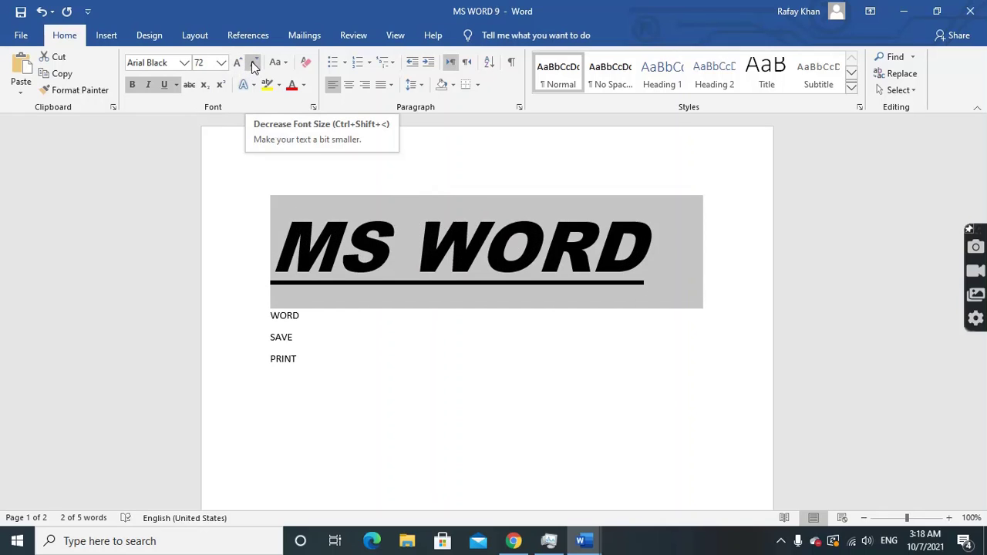
click(255, 65)
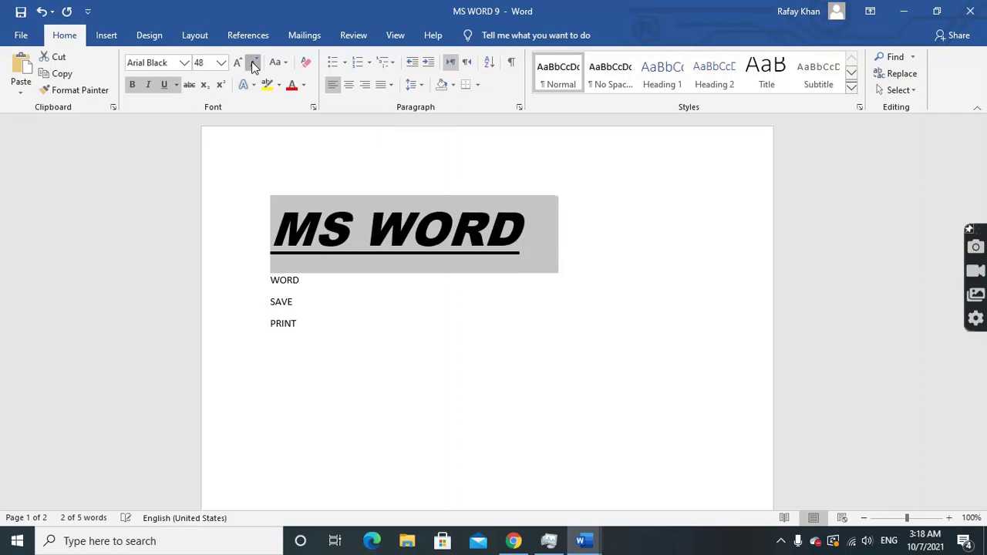
click(255, 65)
click(254, 65)
click(254, 65)
click(255, 64)
click(254, 64)
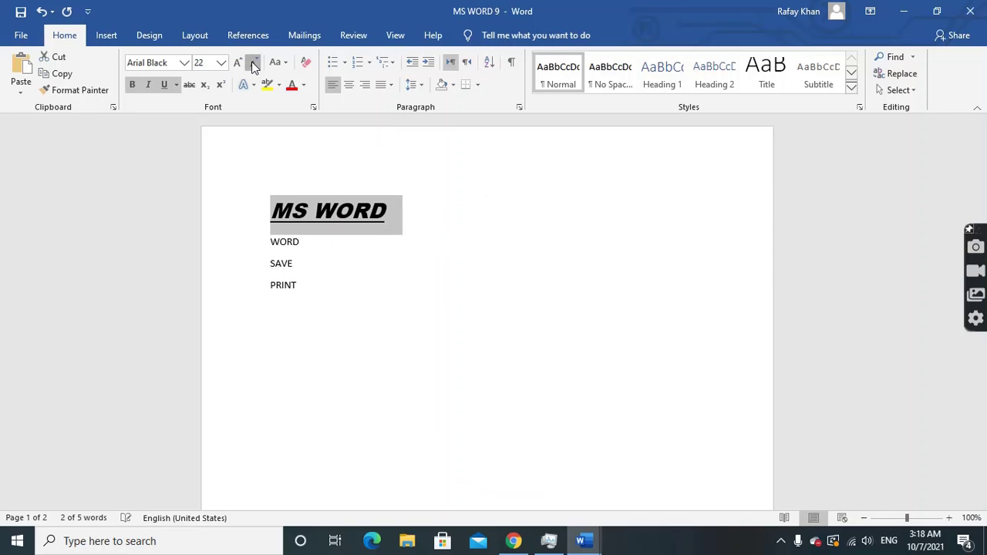
click(255, 64)
click(254, 65)
click(254, 65)
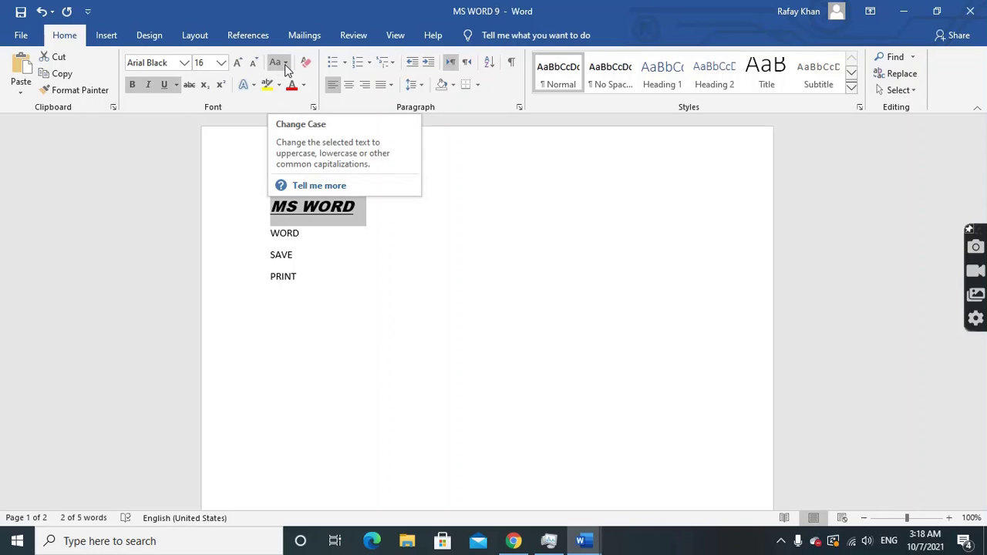
Change the MS WORD heading's font from Arial Black to Arial
click(366, 205)
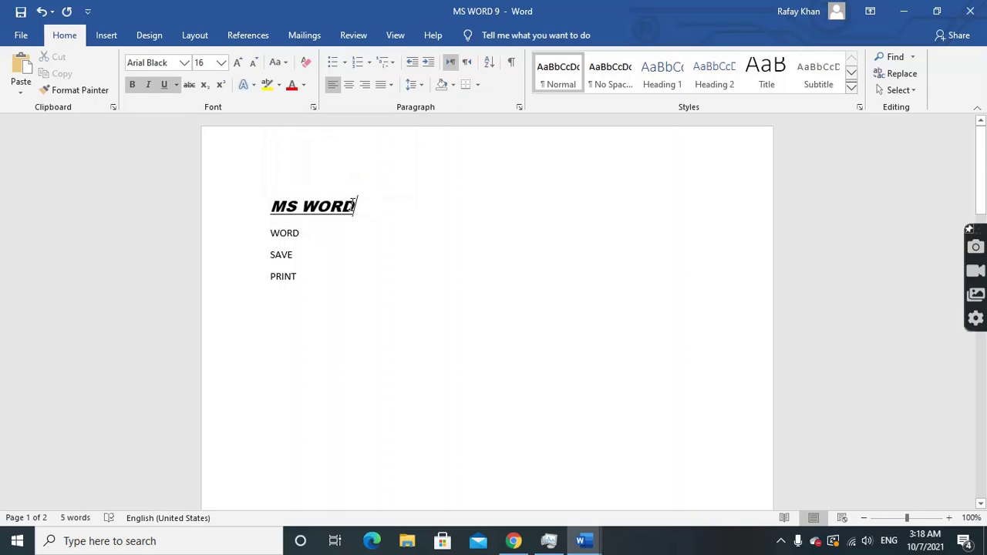
drag(355, 205, 260, 198)
click(184, 62)
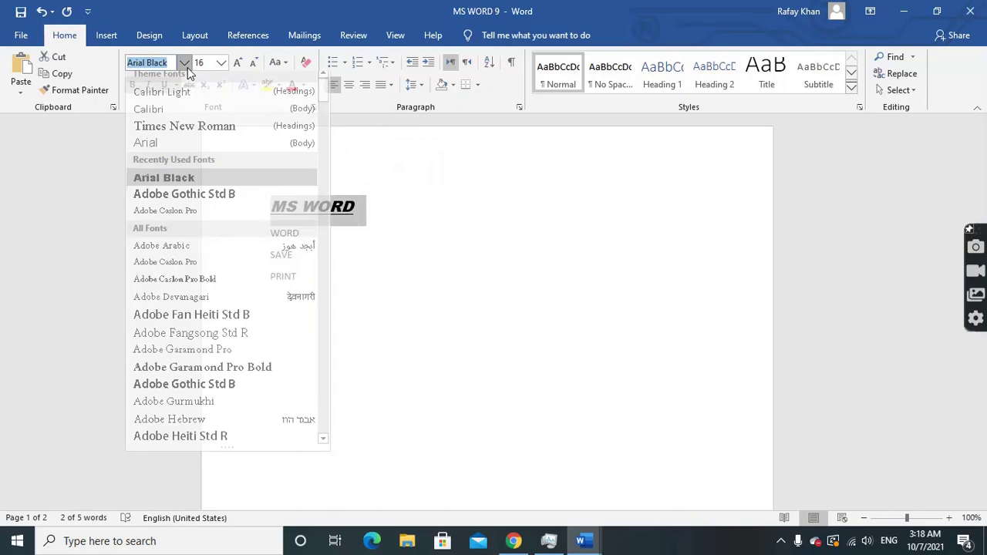
click(193, 150)
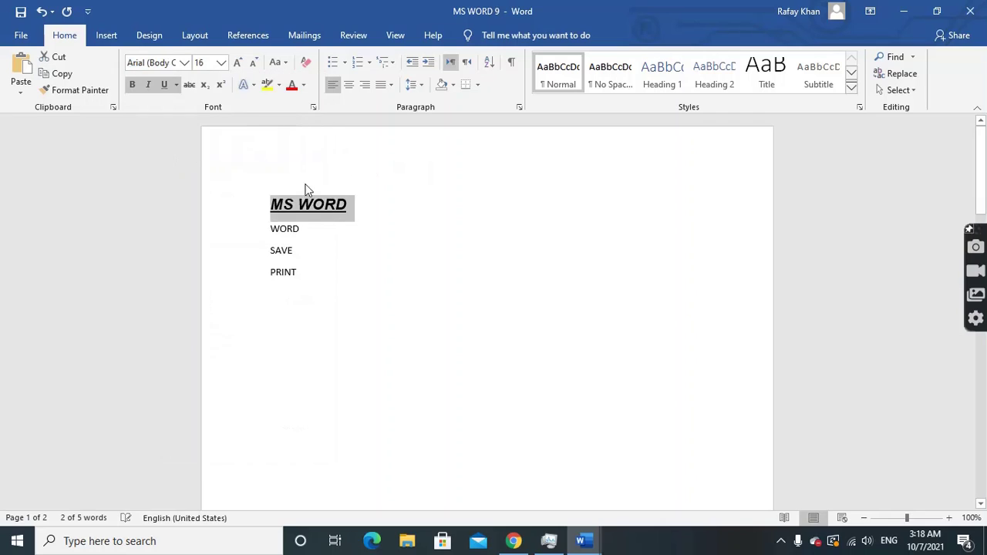
click(359, 204)
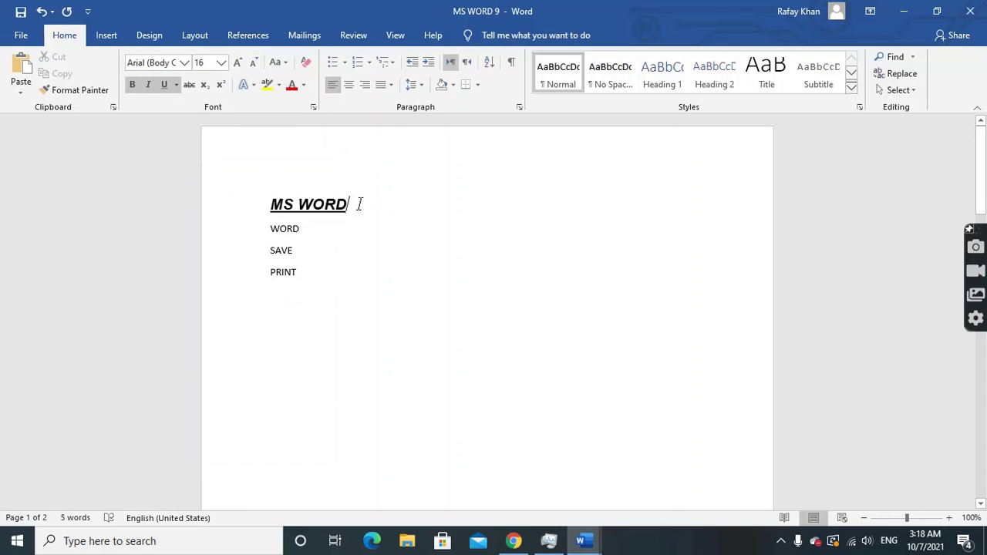
Apply Sentence case, then lowercase, then UPPERCASE to all four lines
click(286, 67)
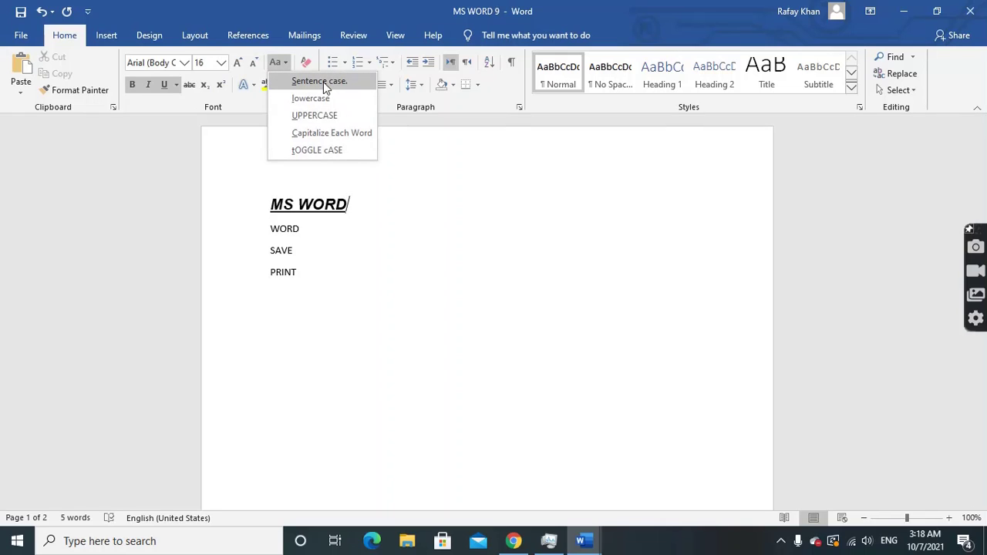
click(372, 206)
drag(272, 206, 302, 279)
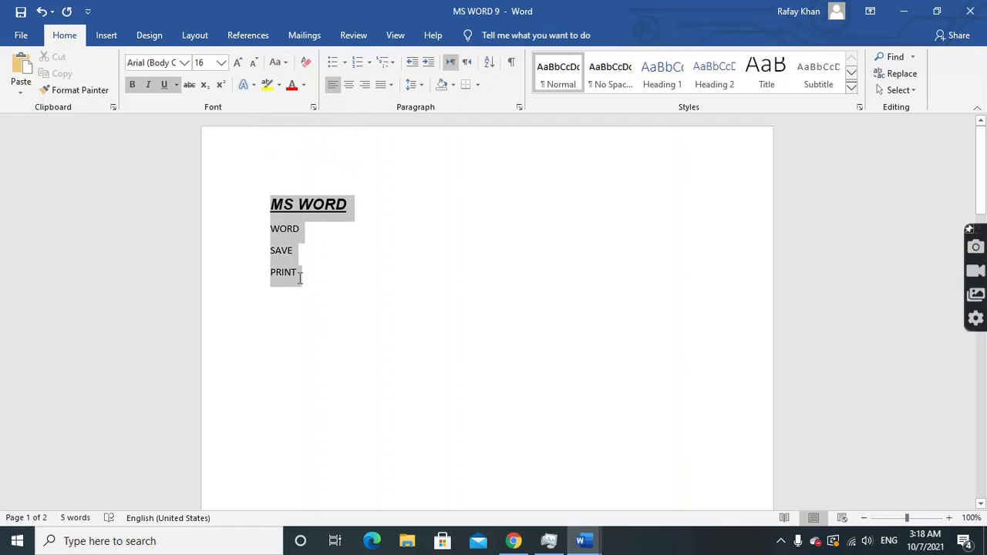
click(279, 65)
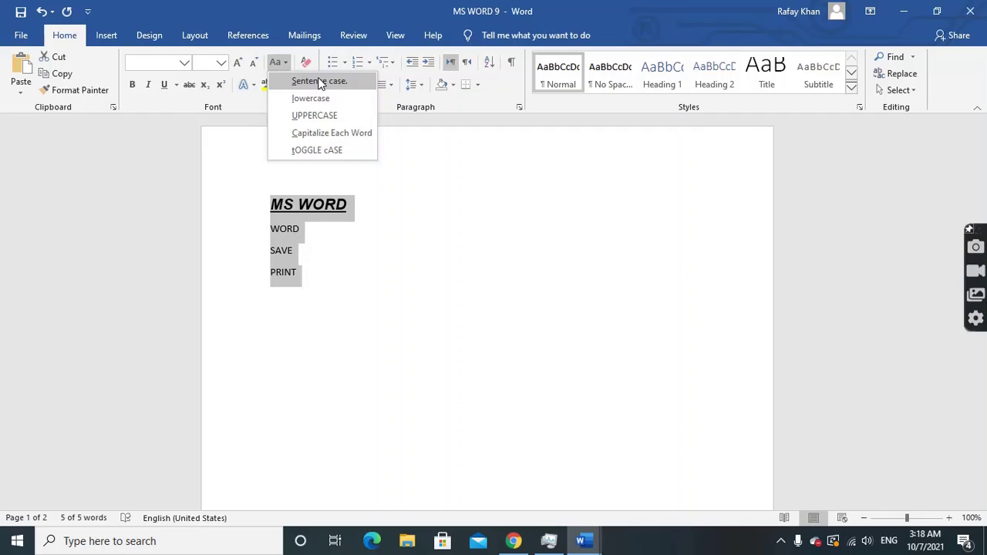
click(320, 83)
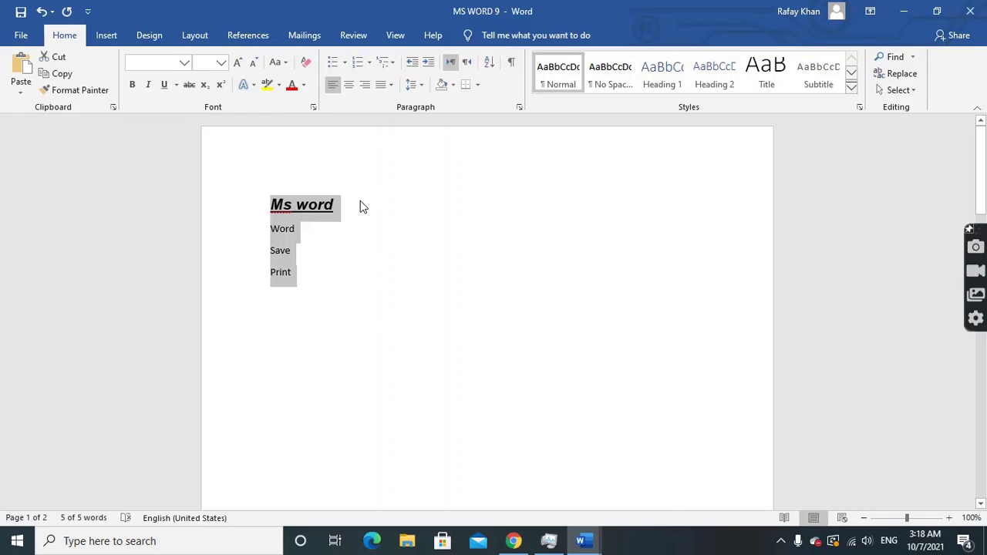
click(279, 62)
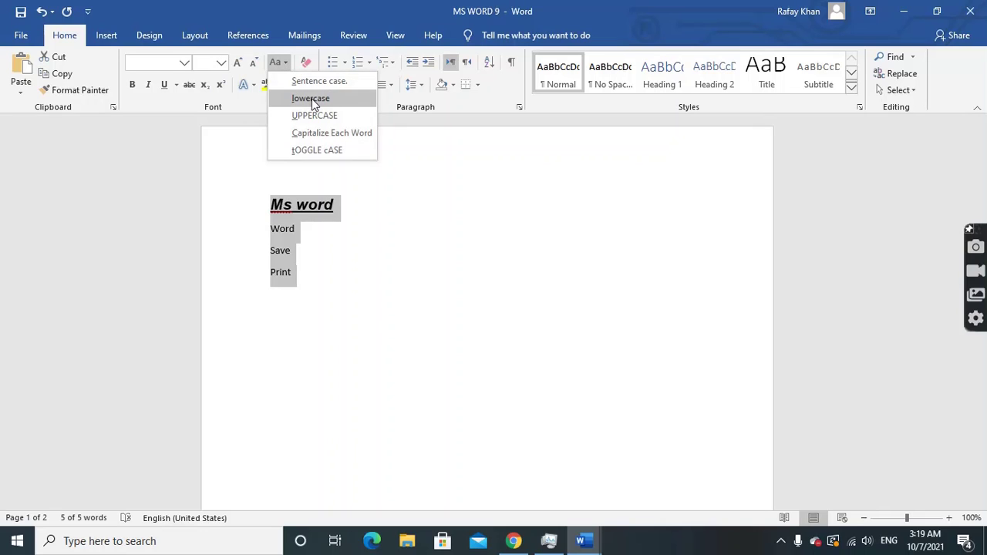
click(314, 105)
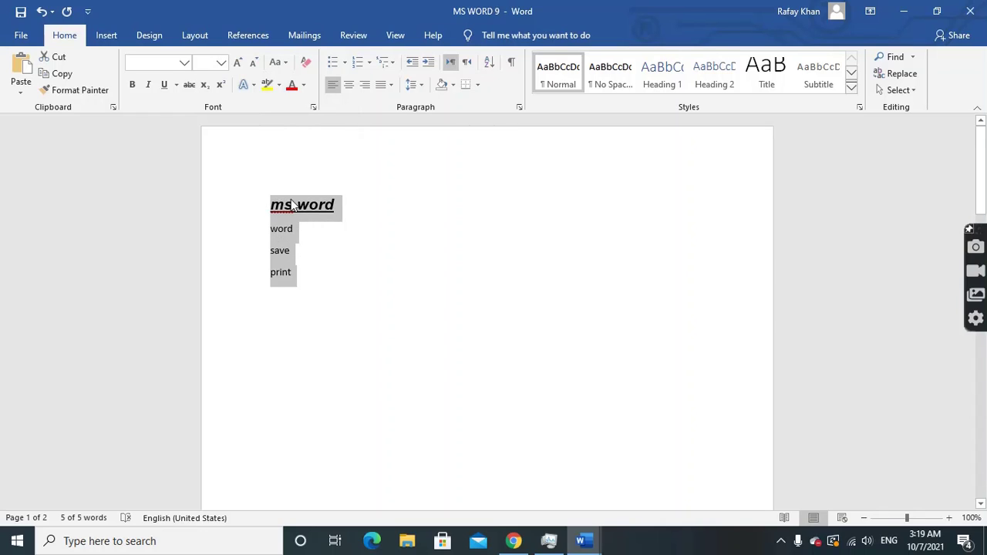
click(279, 62)
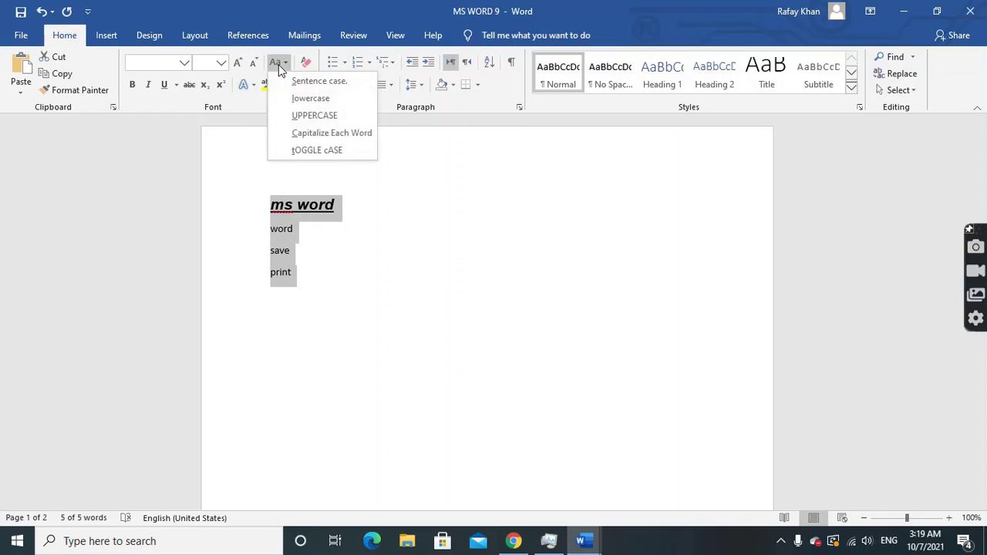
click(317, 115)
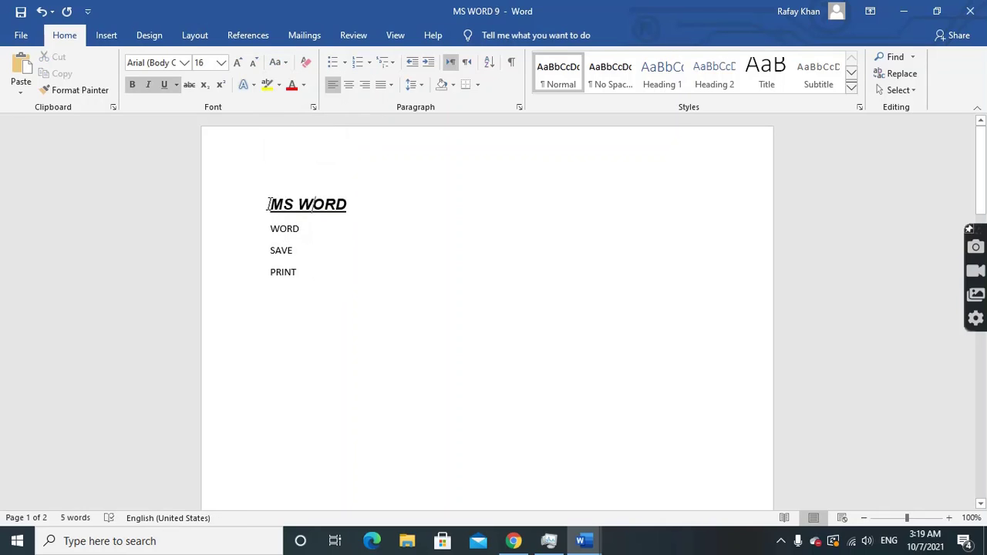
Apply Capitalize Each Word, then tOGGLE cASE, giving mS wORD, wORD, sAVE, pRINT
drag(268, 204, 300, 272)
click(282, 63)
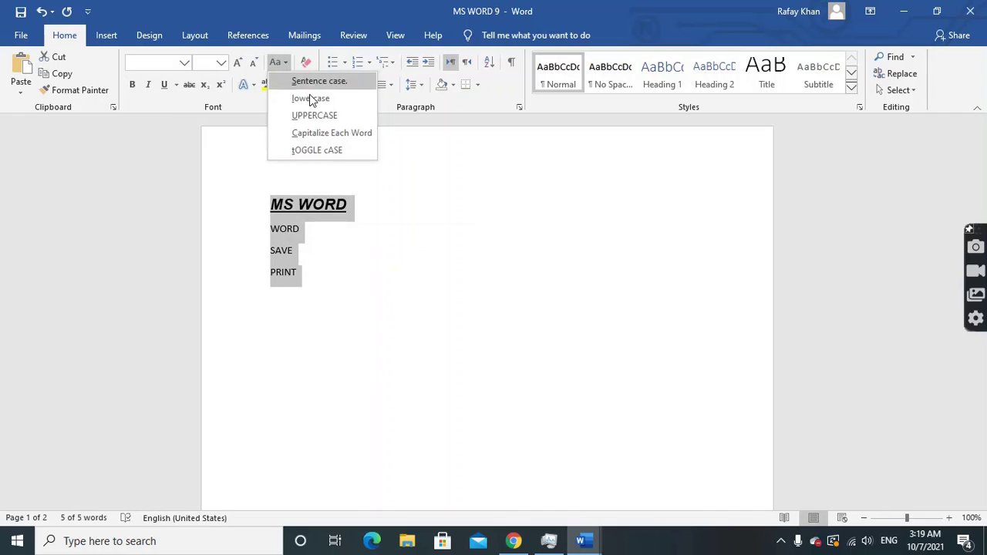
click(345, 134)
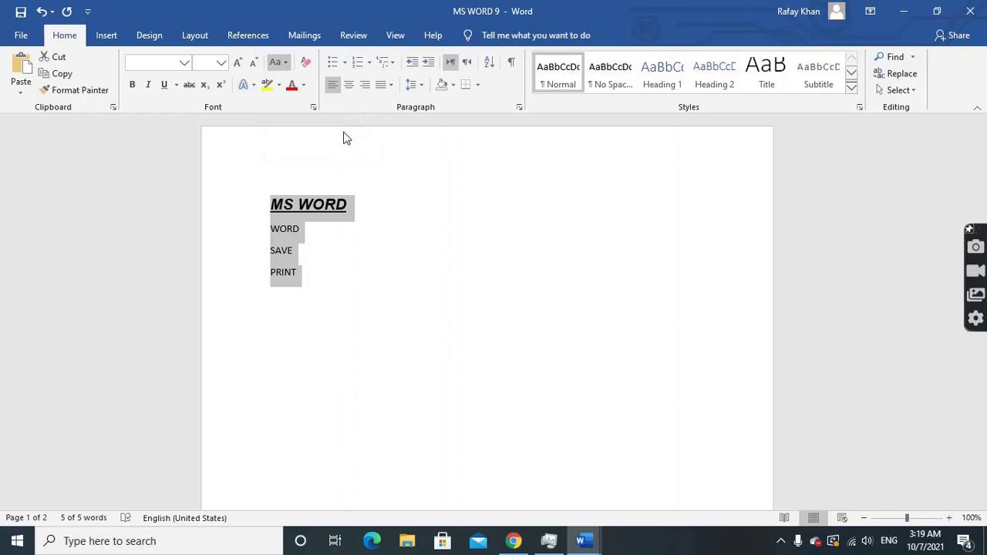
click(283, 64)
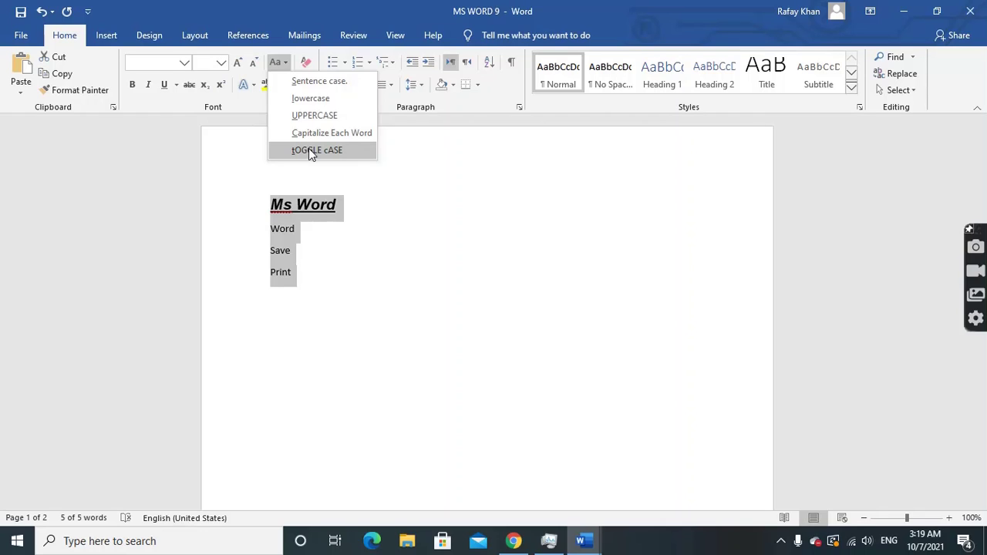
click(308, 151)
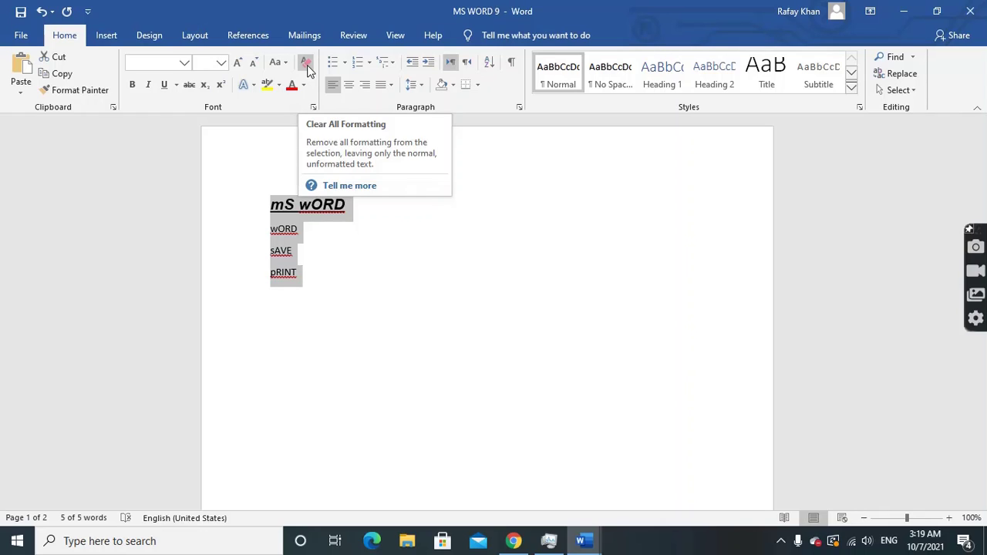
Clear all formatting to plain Calibri 11 and apply Sentence case: Ms word, Word, Save, Print
click(306, 63)
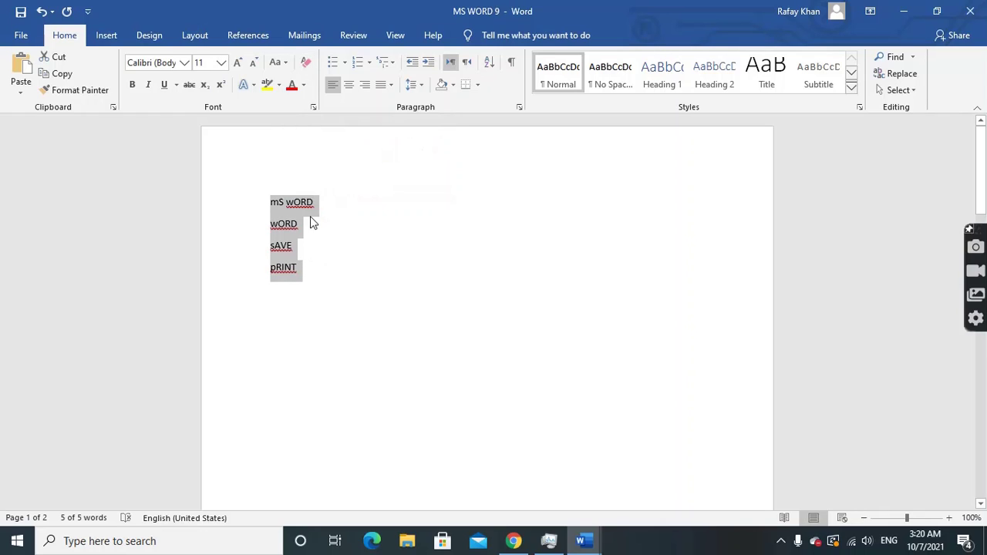
click(278, 63)
click(301, 82)
click(349, 227)
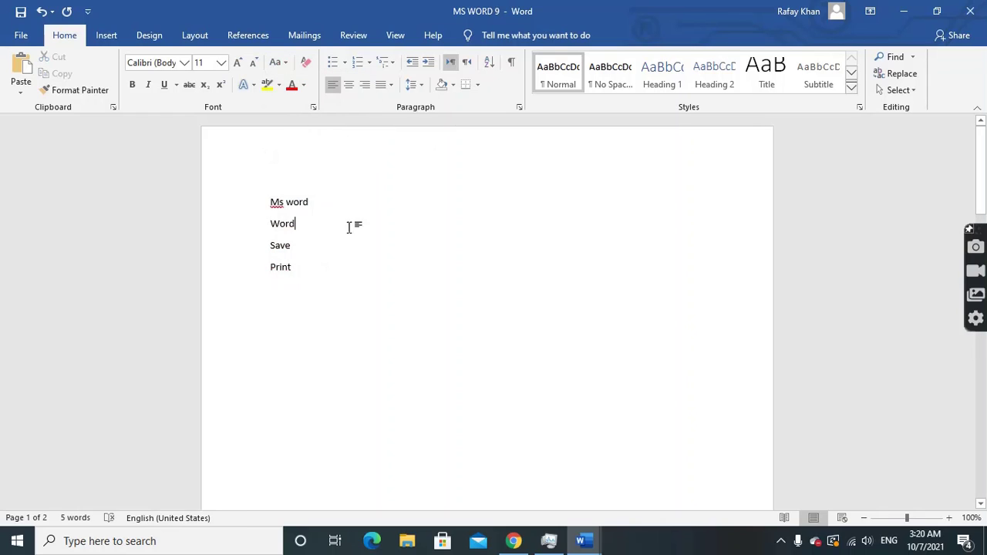